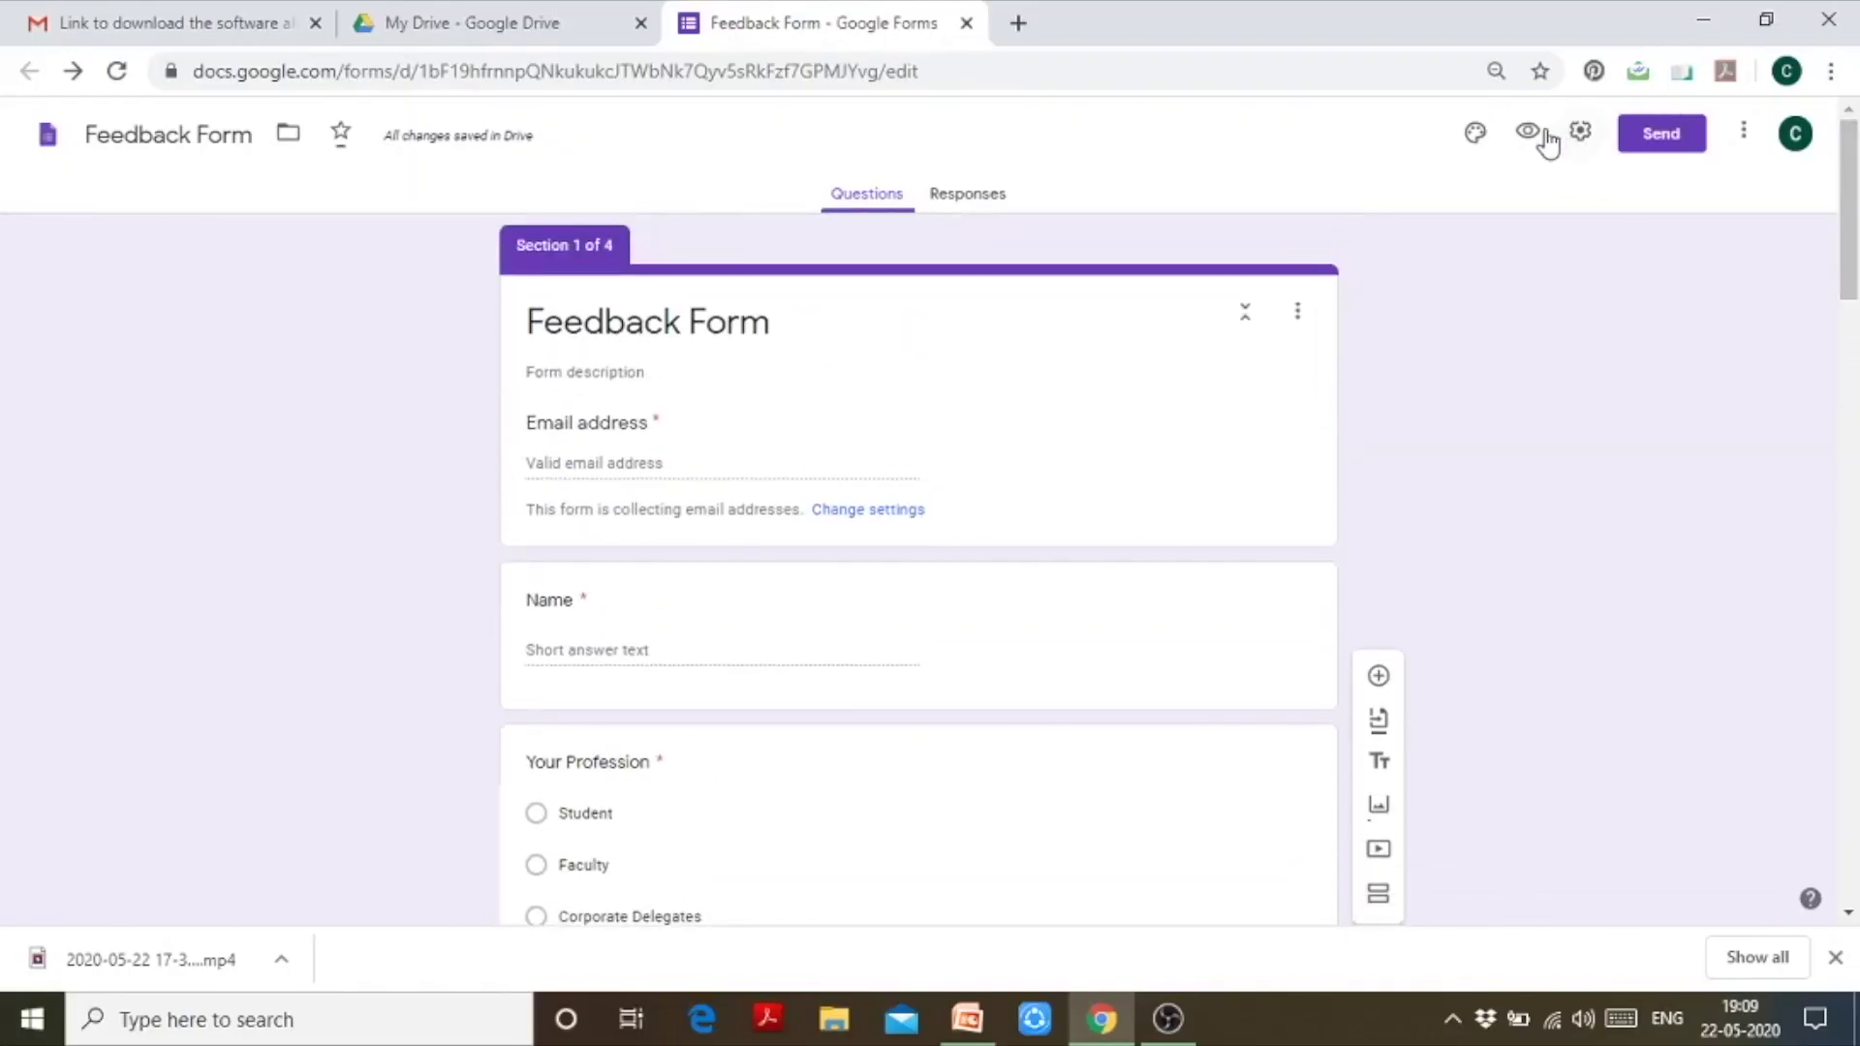
Step: Open the Feedback Form as a respondent preview in a new tab
left_click(1538, 134)
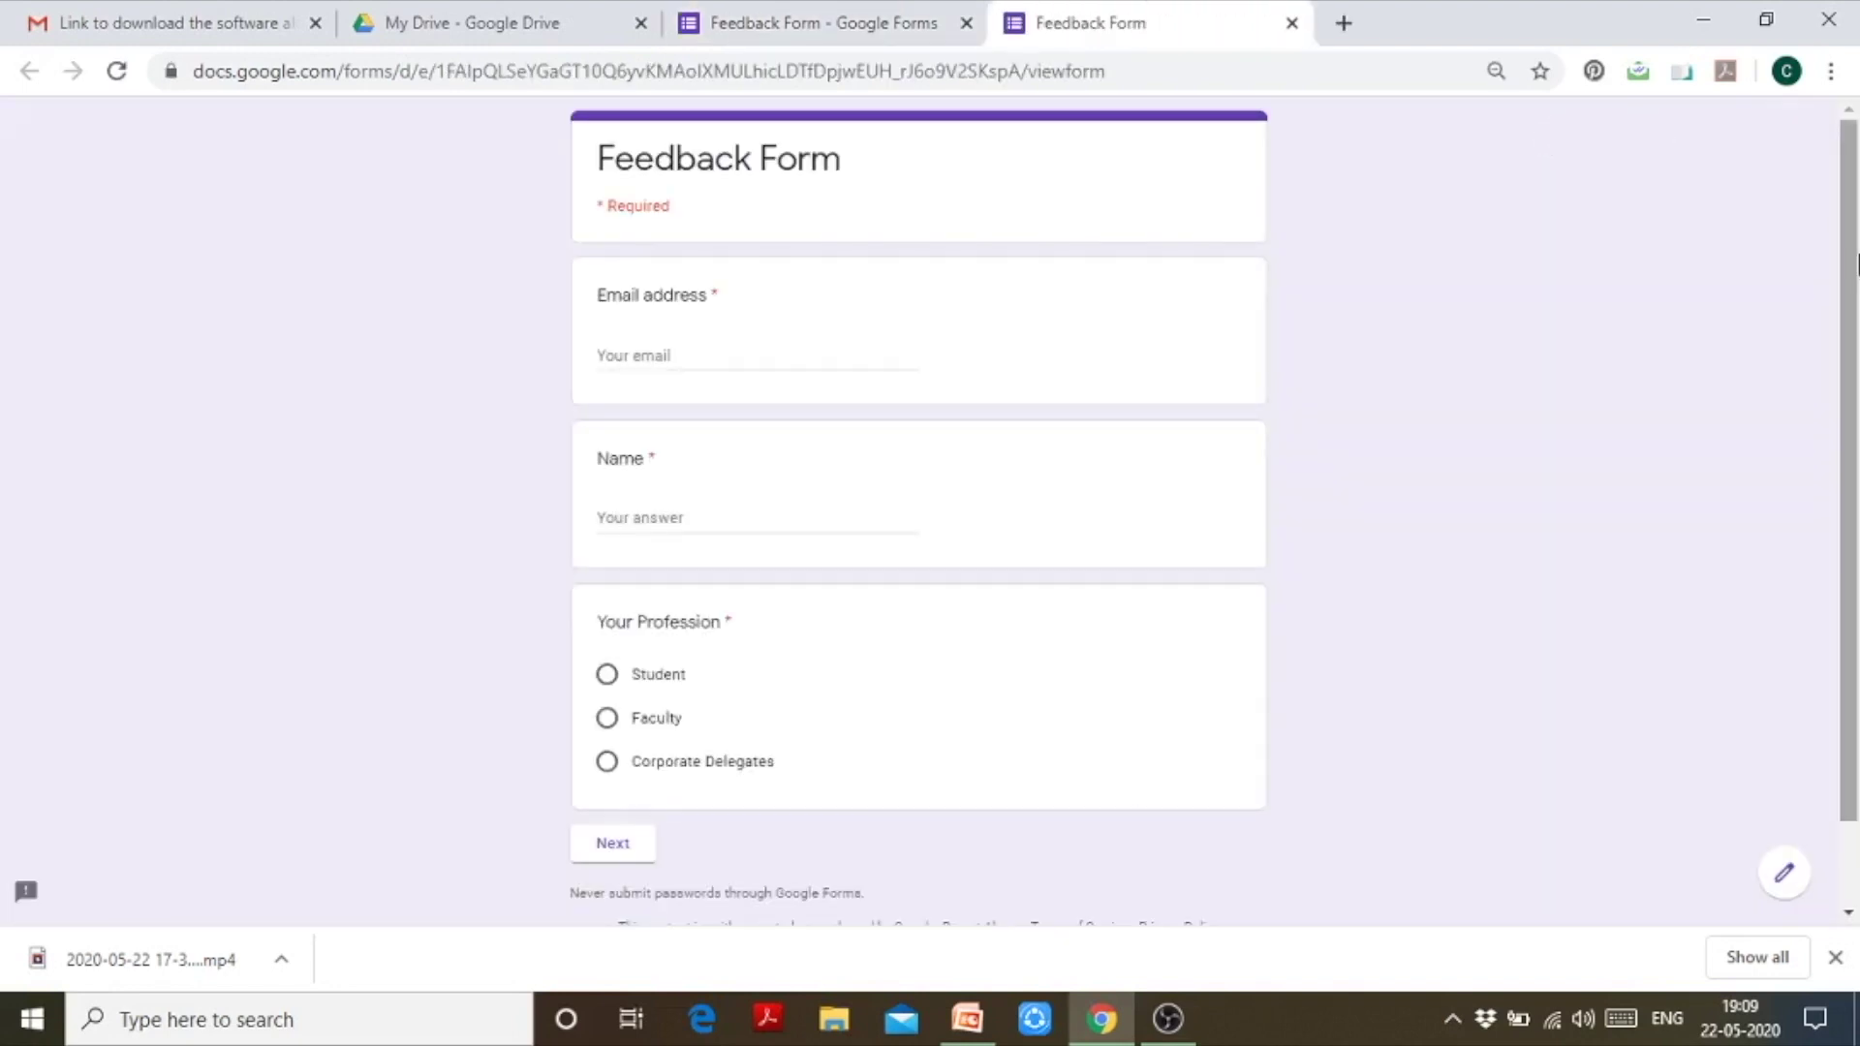
left_click_drag(1855, 267, 1855, 388)
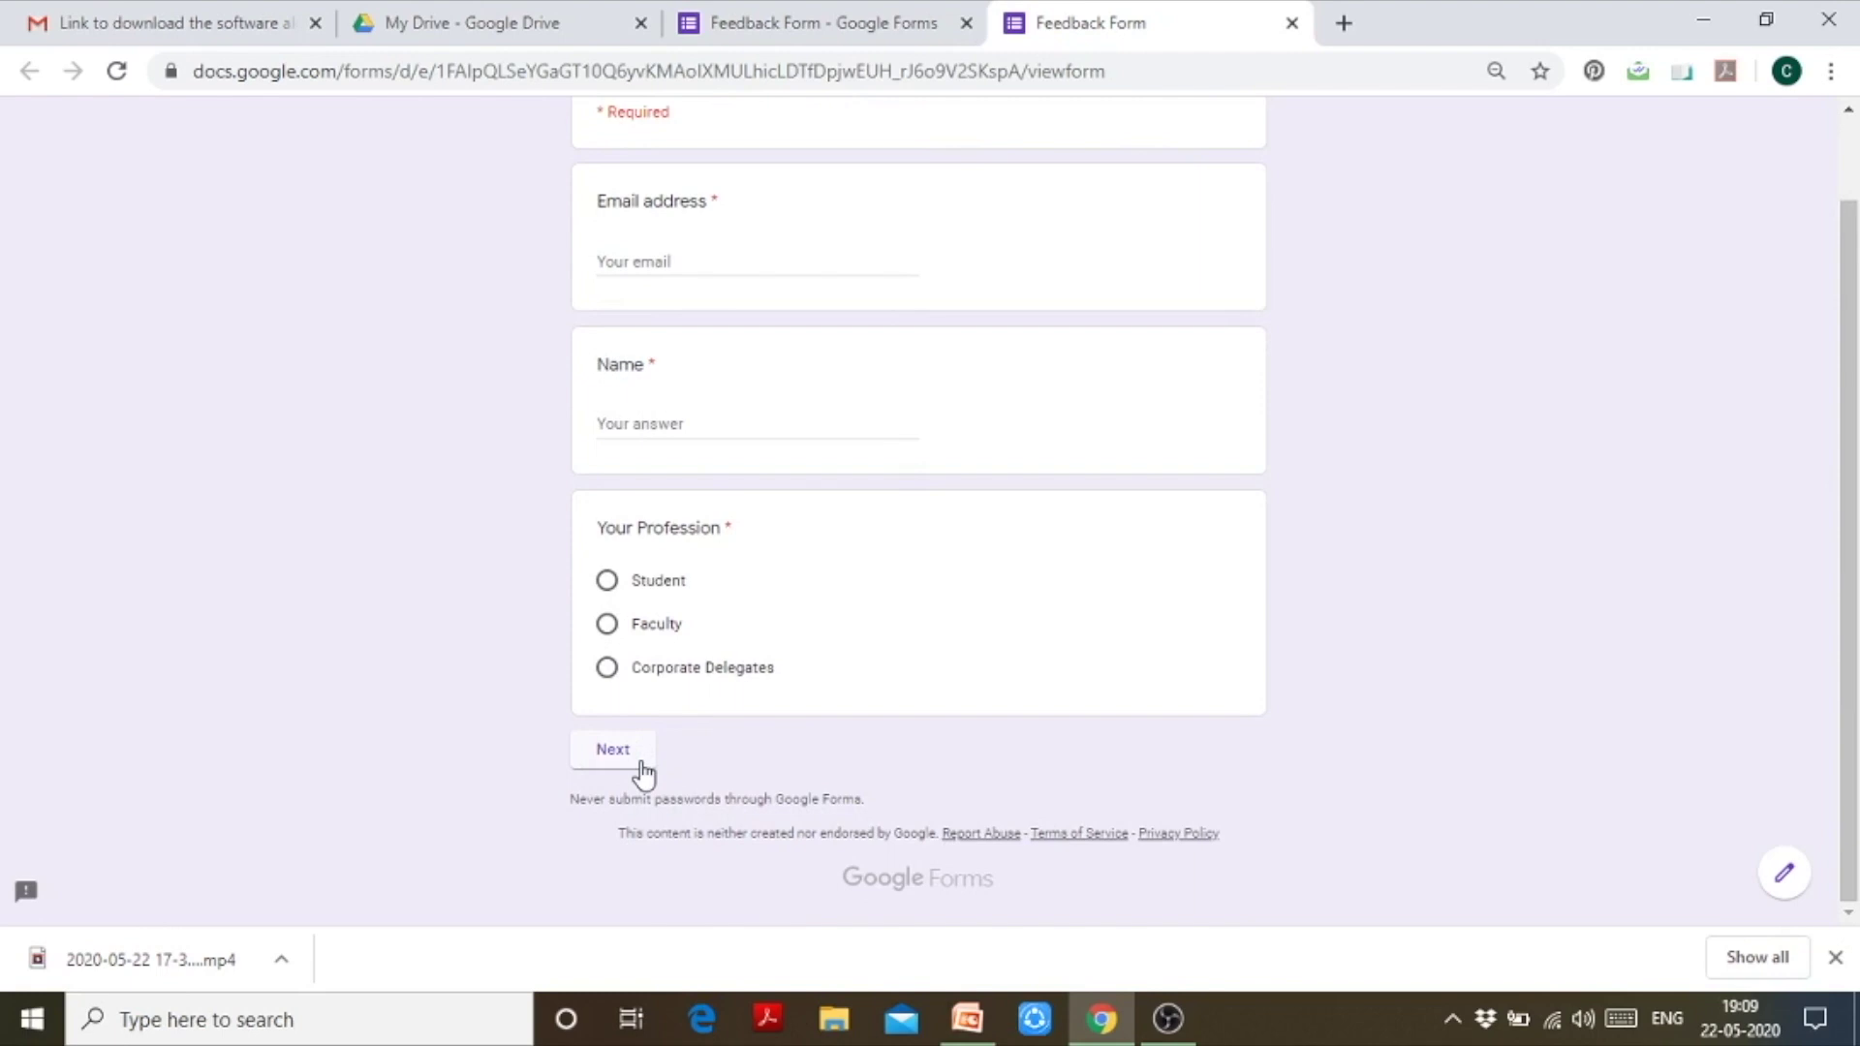
scroll(1852, 435, "up", 1)
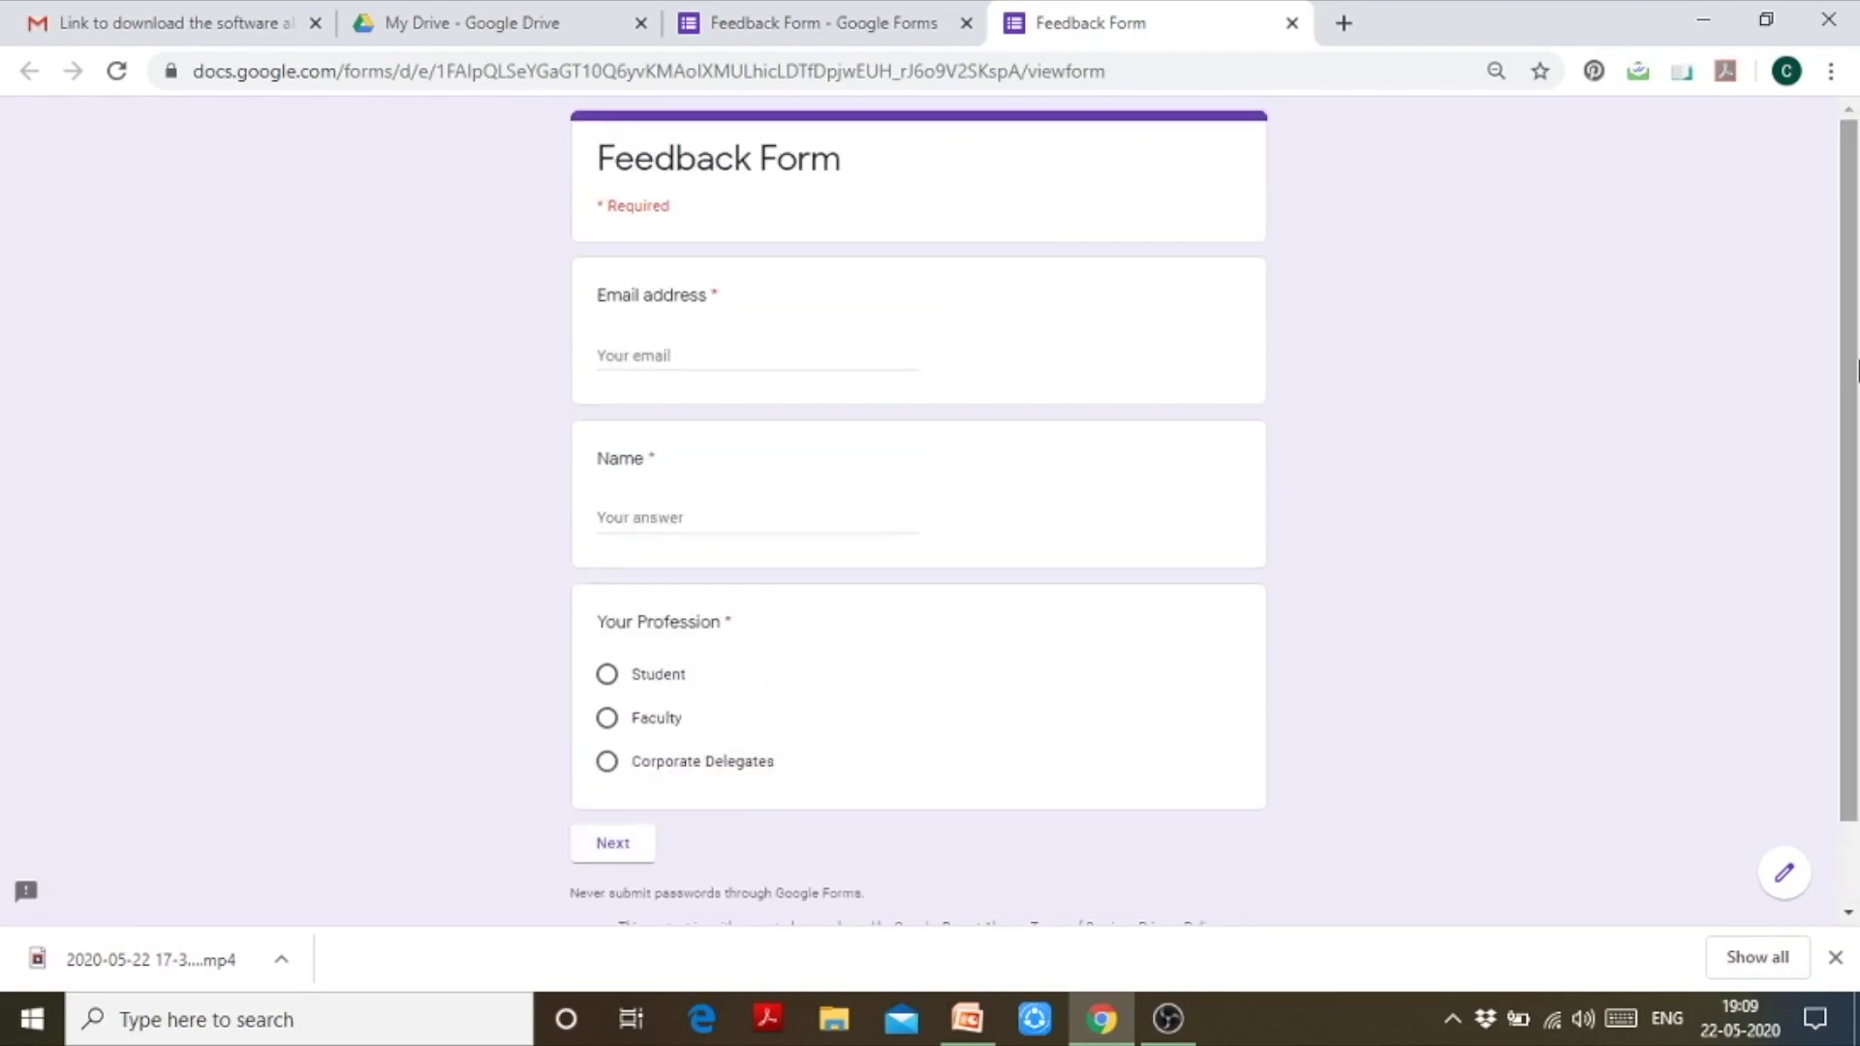
left_click(811, 361)
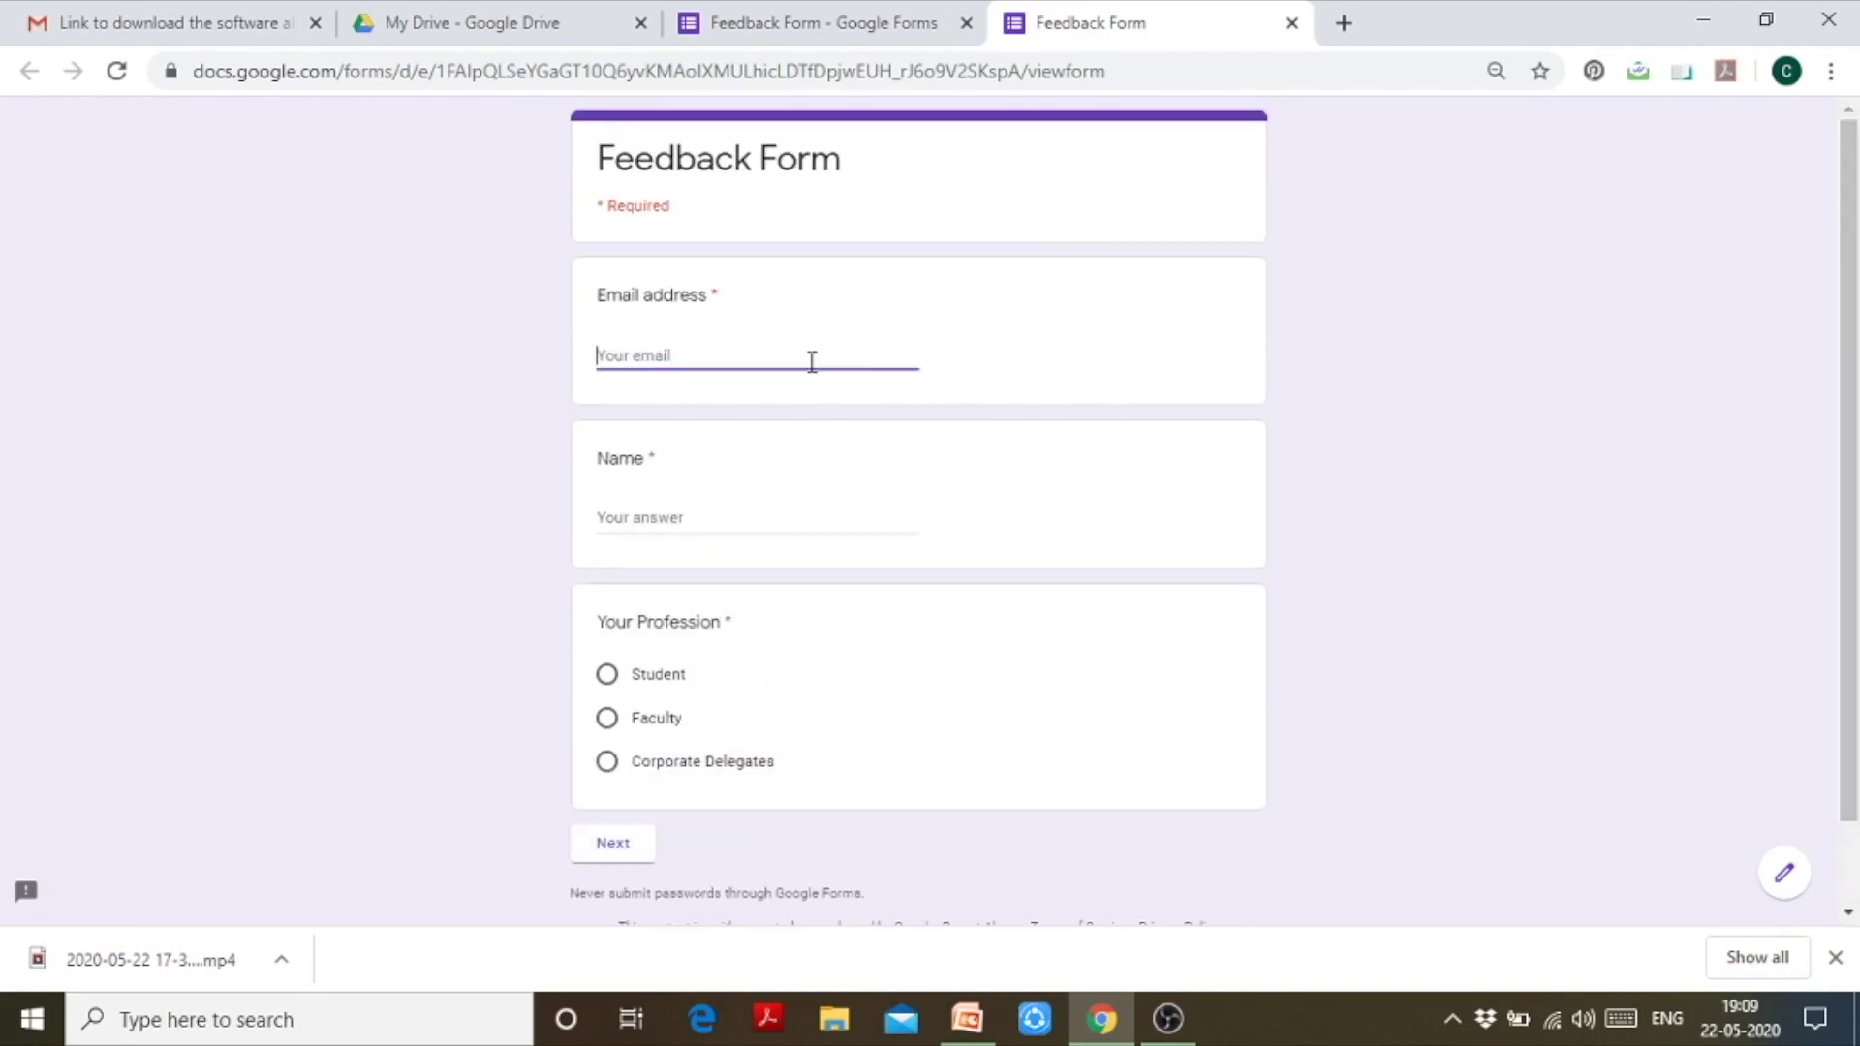
Step: Close the preview and review the Student's, Faculty's and Corporate Delegate's Information sections in the editor
left_click(1293, 24)
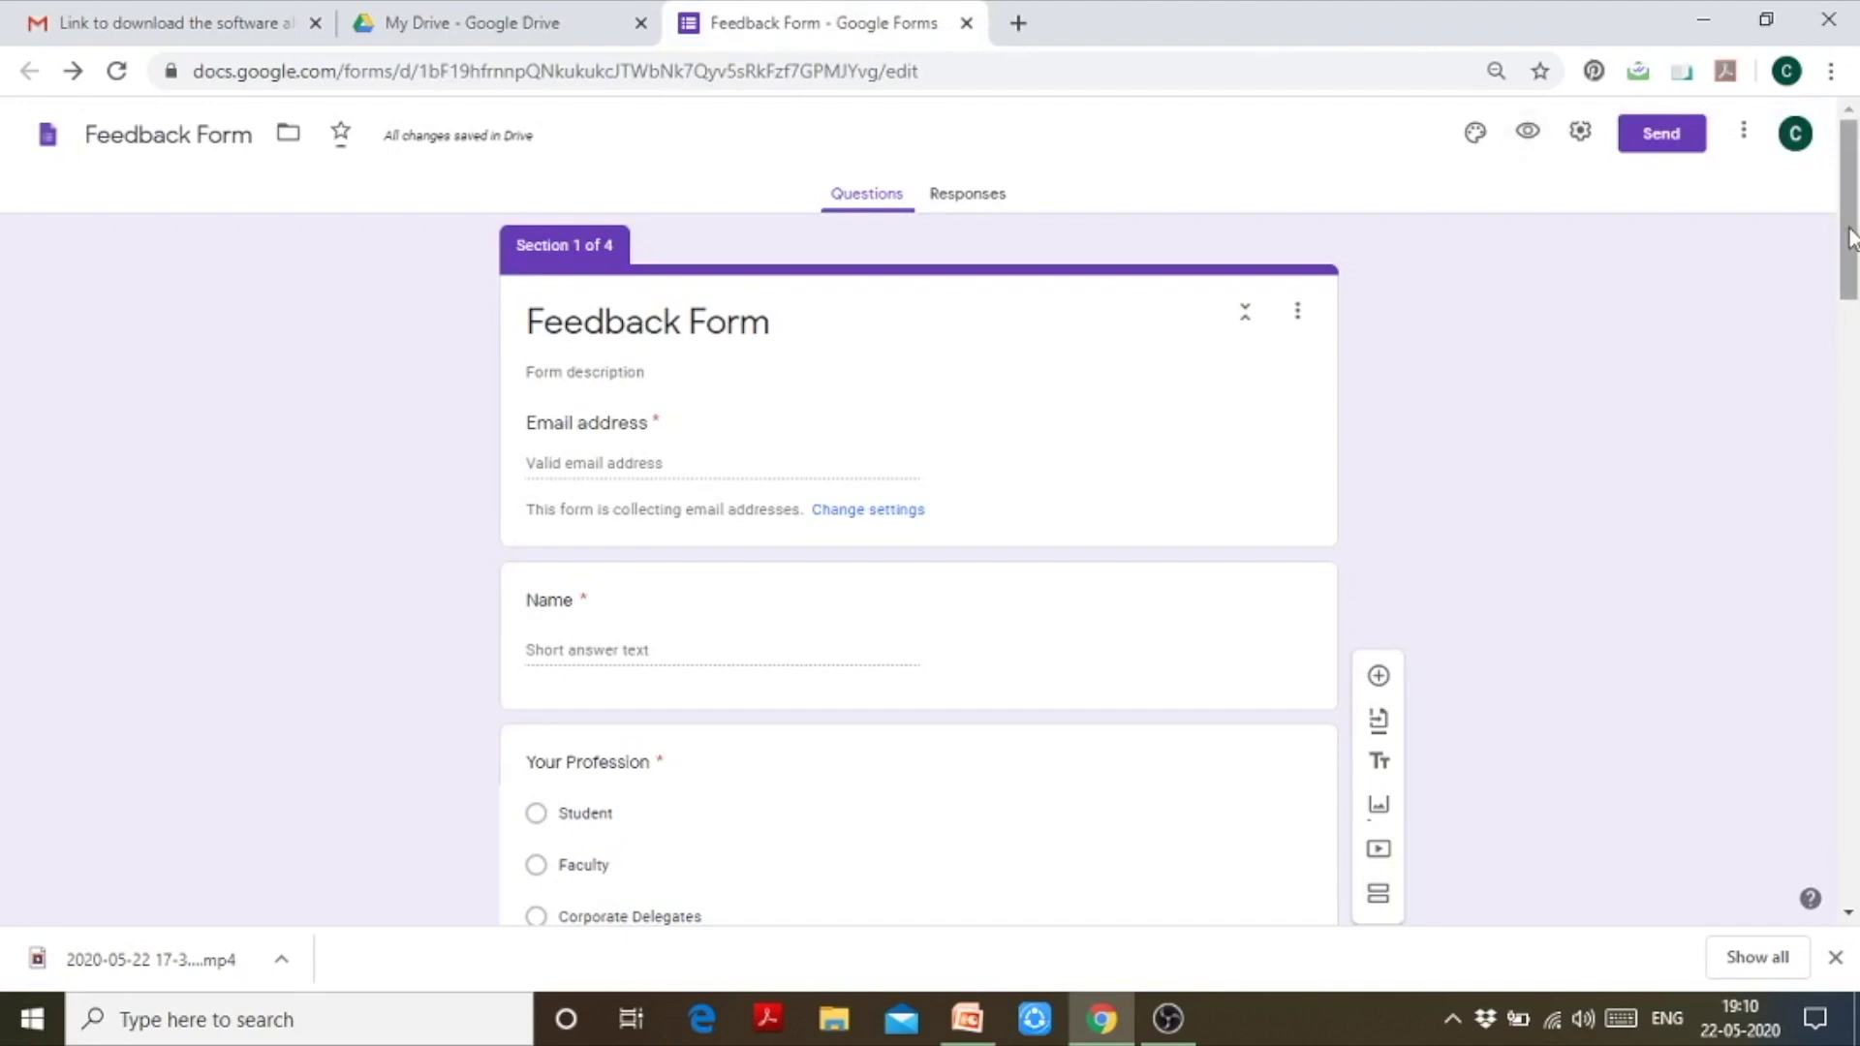
left_click_drag(1850, 238, 1852, 231)
left_click_drag(1851, 276, 1851, 360)
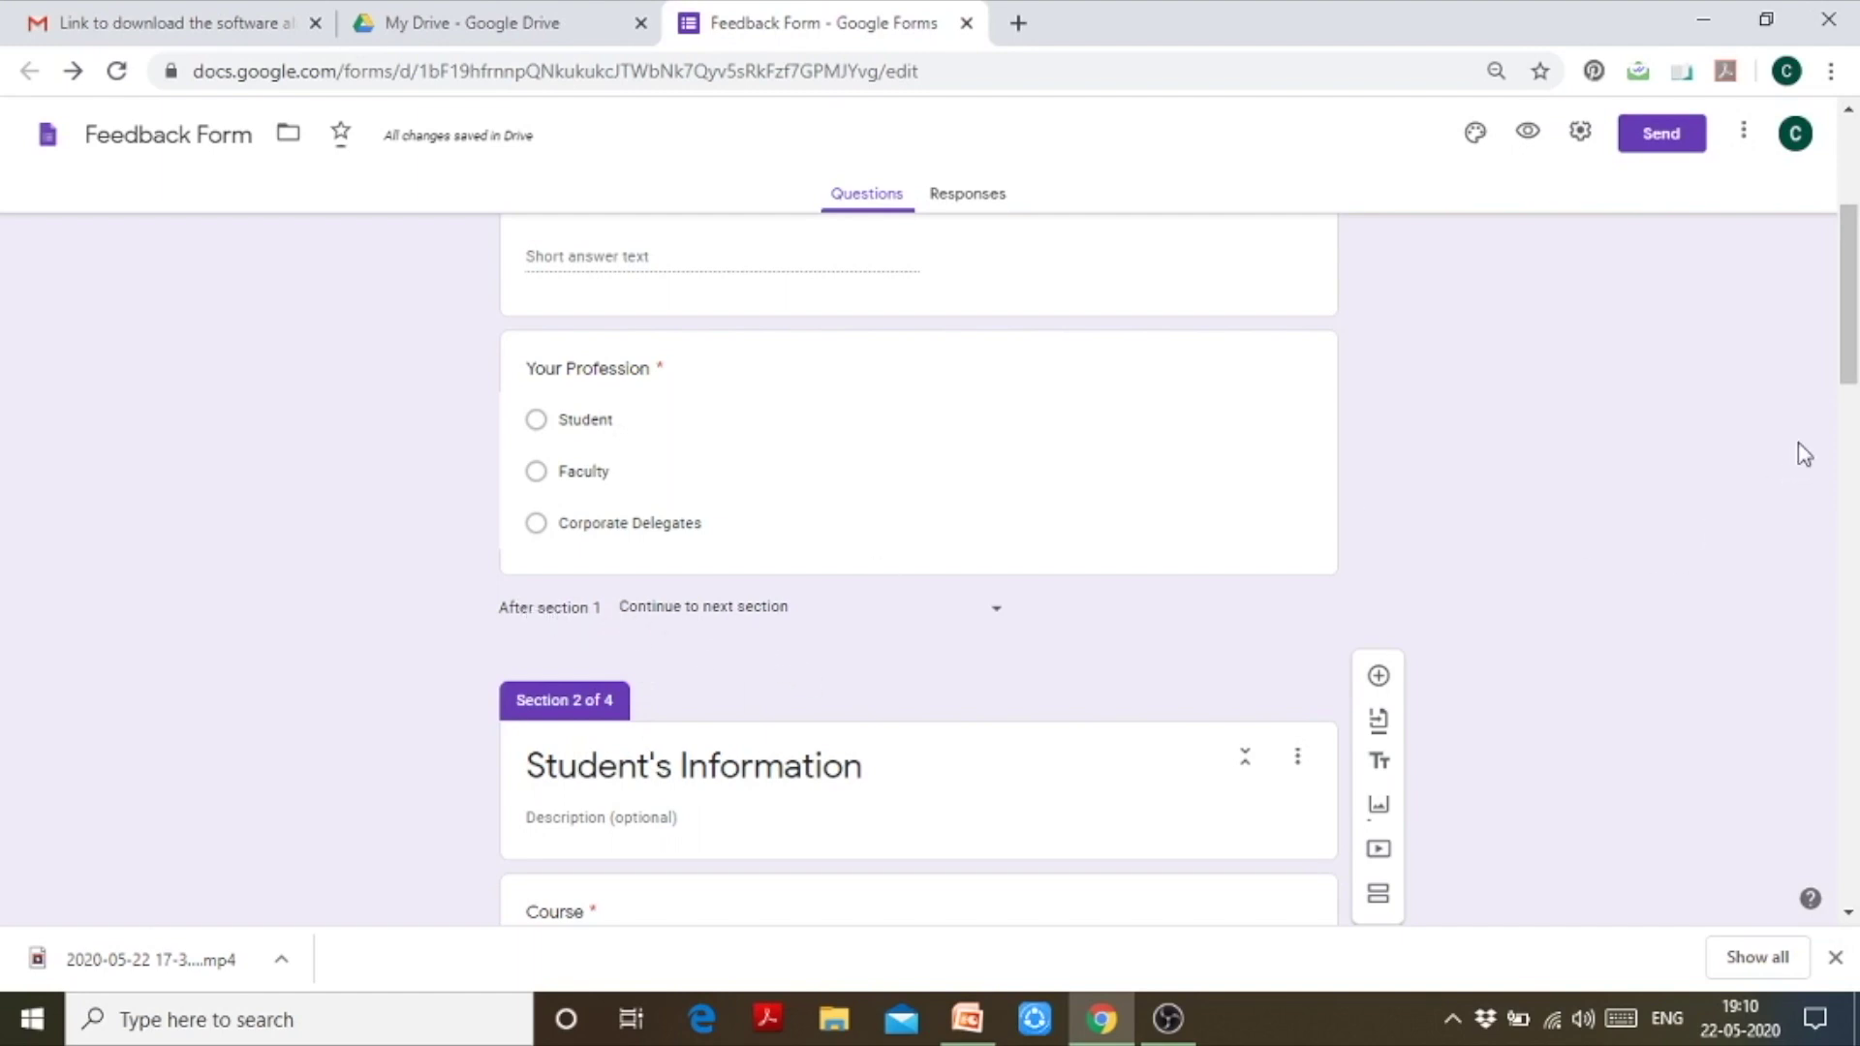
left_click_drag(1848, 366, 1848, 369)
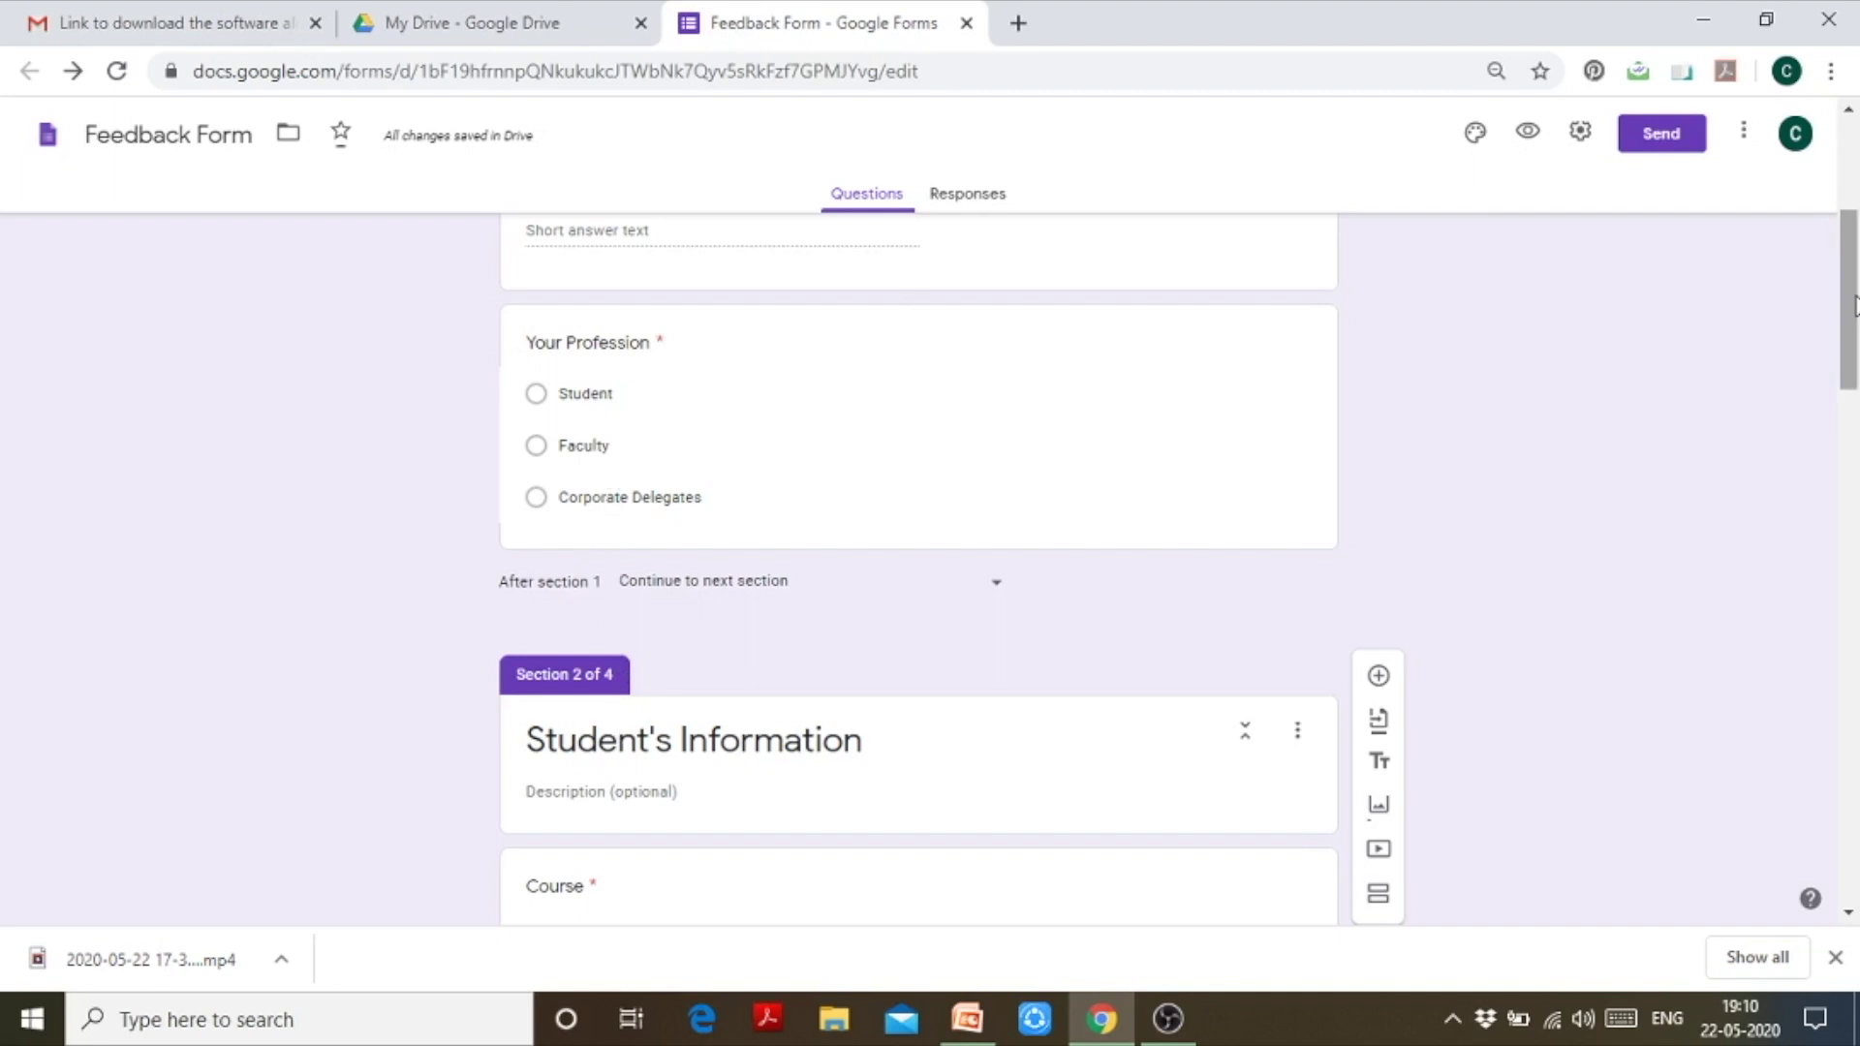
left_click_drag(1847, 310, 1854, 549)
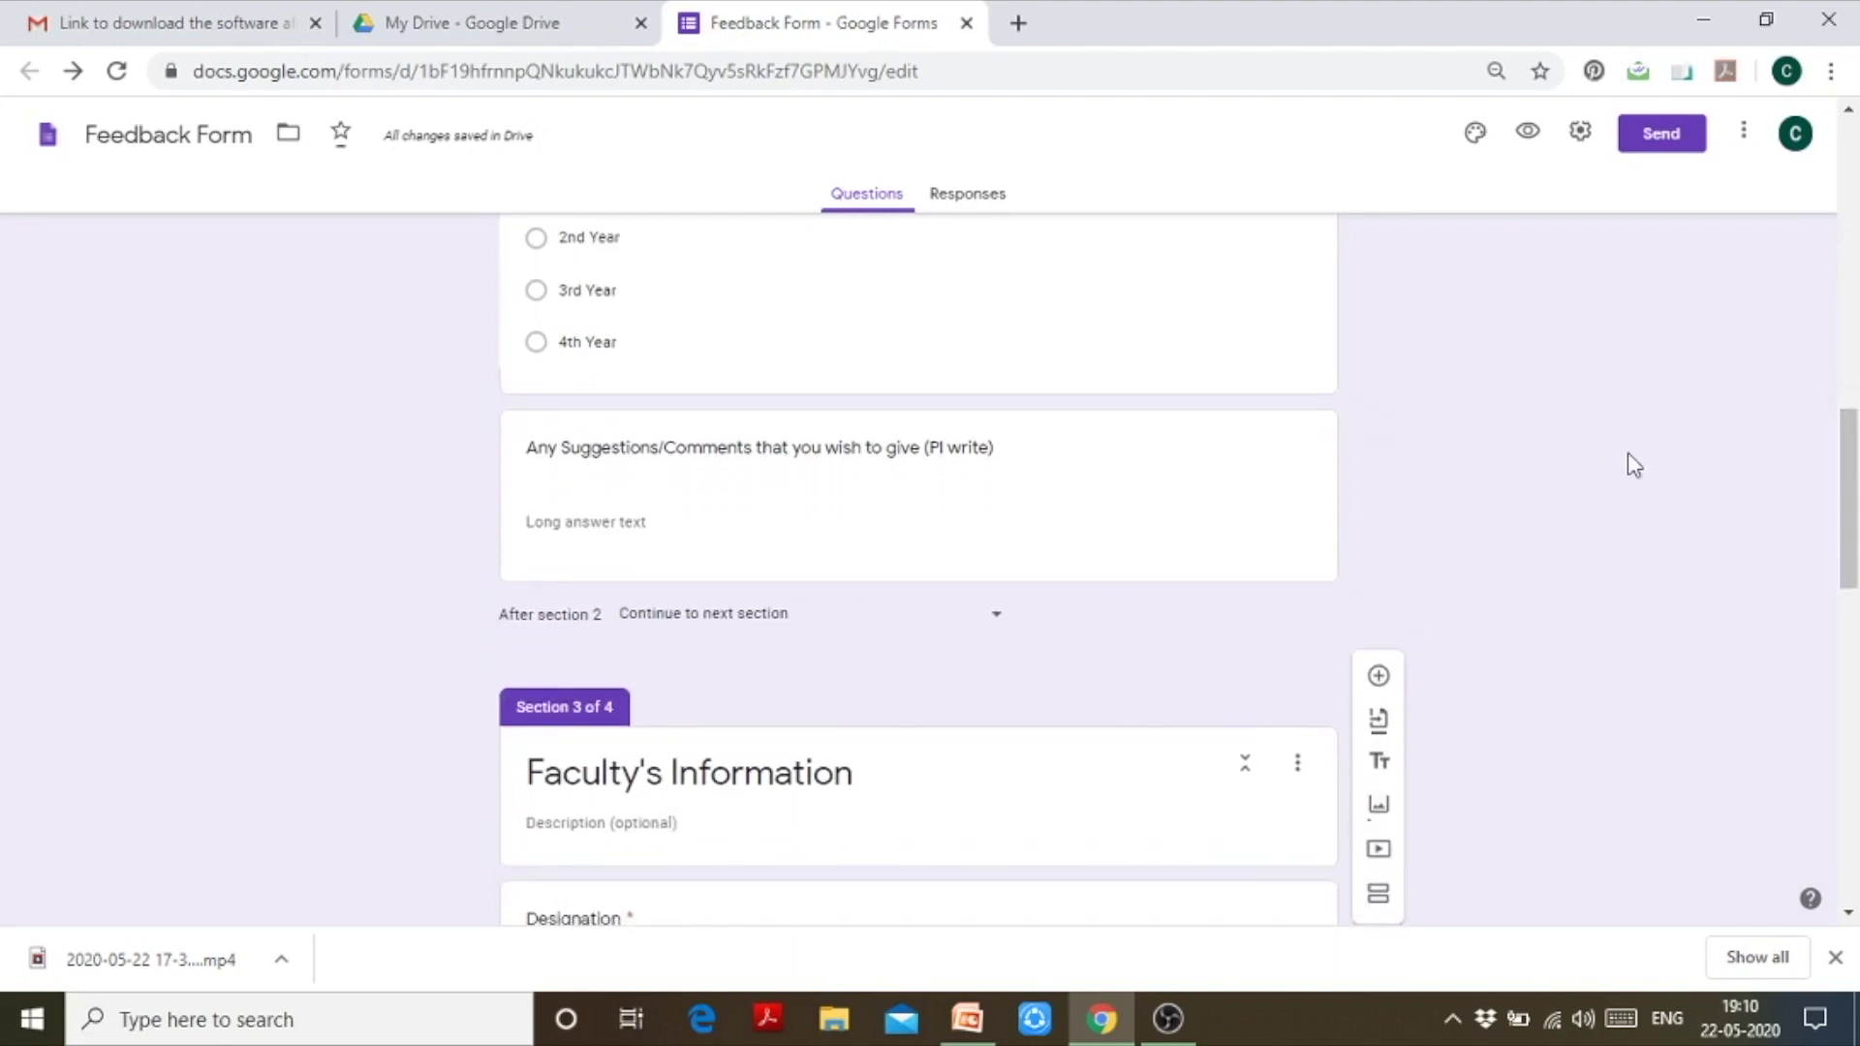
left_click_drag(1852, 504, 1852, 636)
scroll(1852, 637, "down", 2)
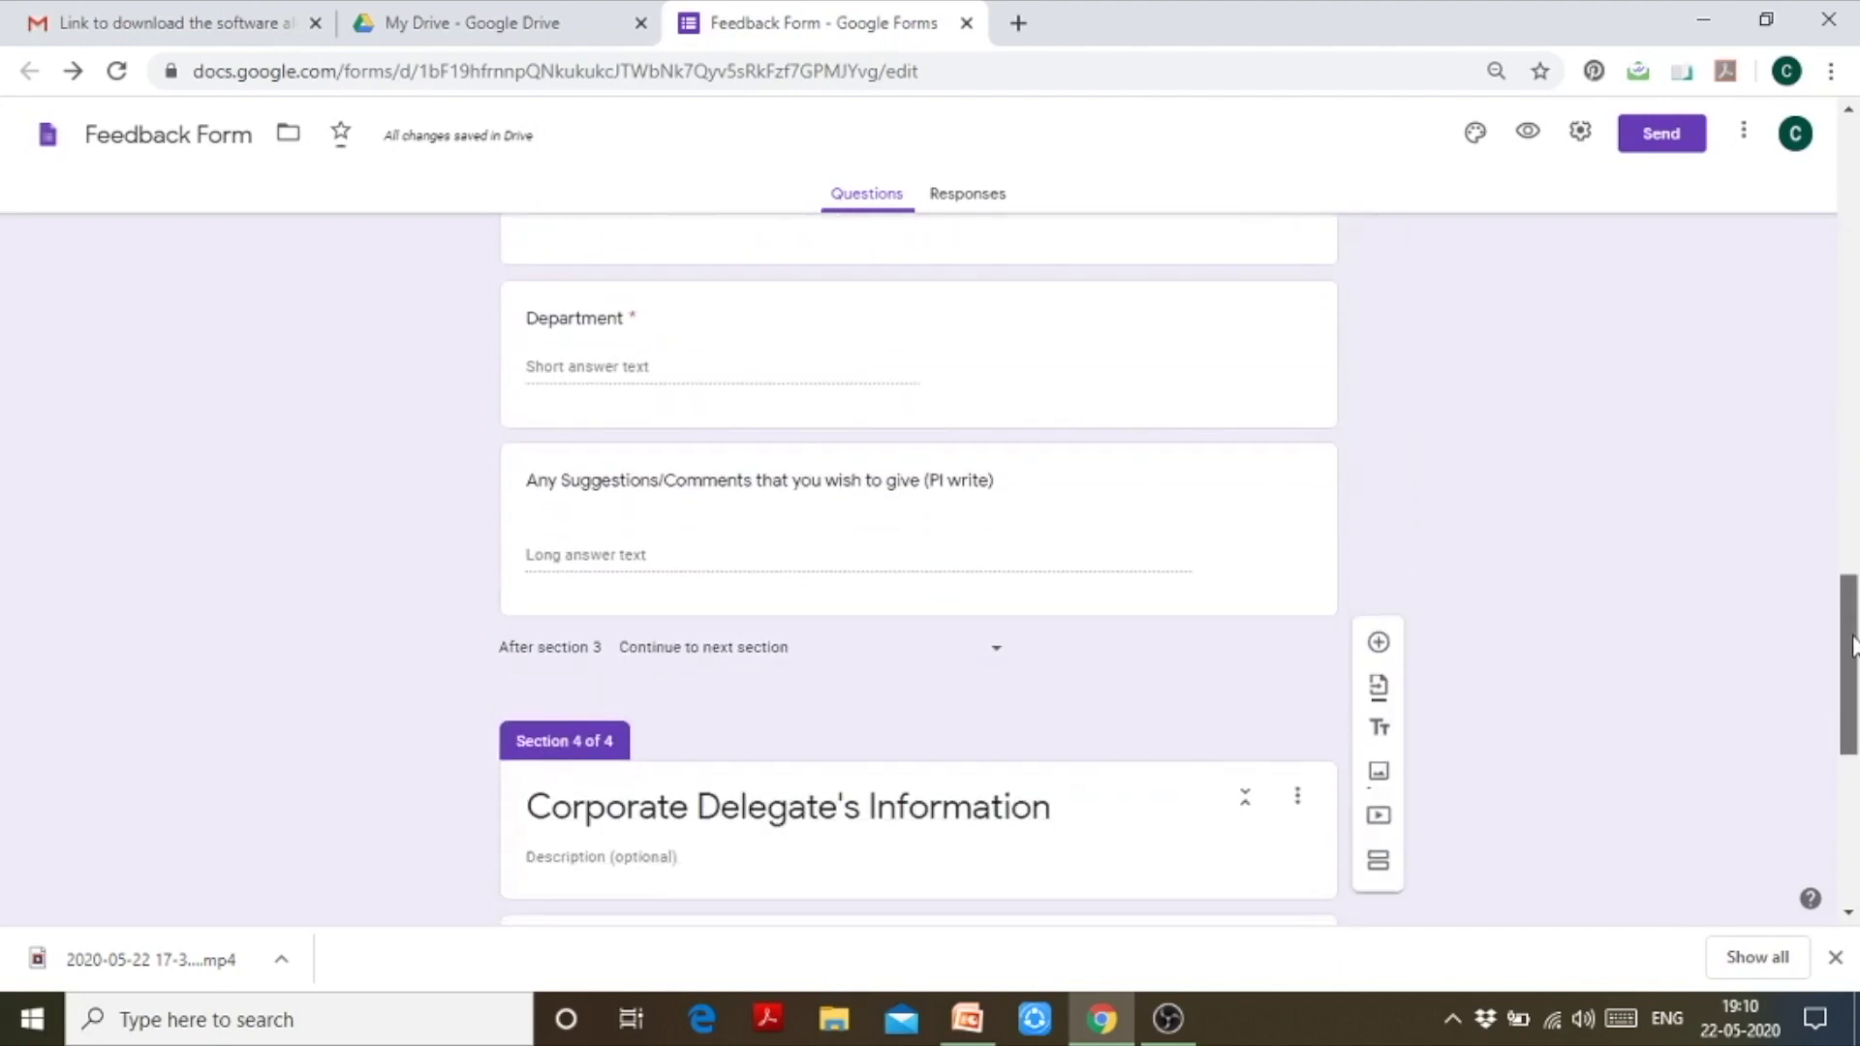
scroll(645, 573, "down", 2)
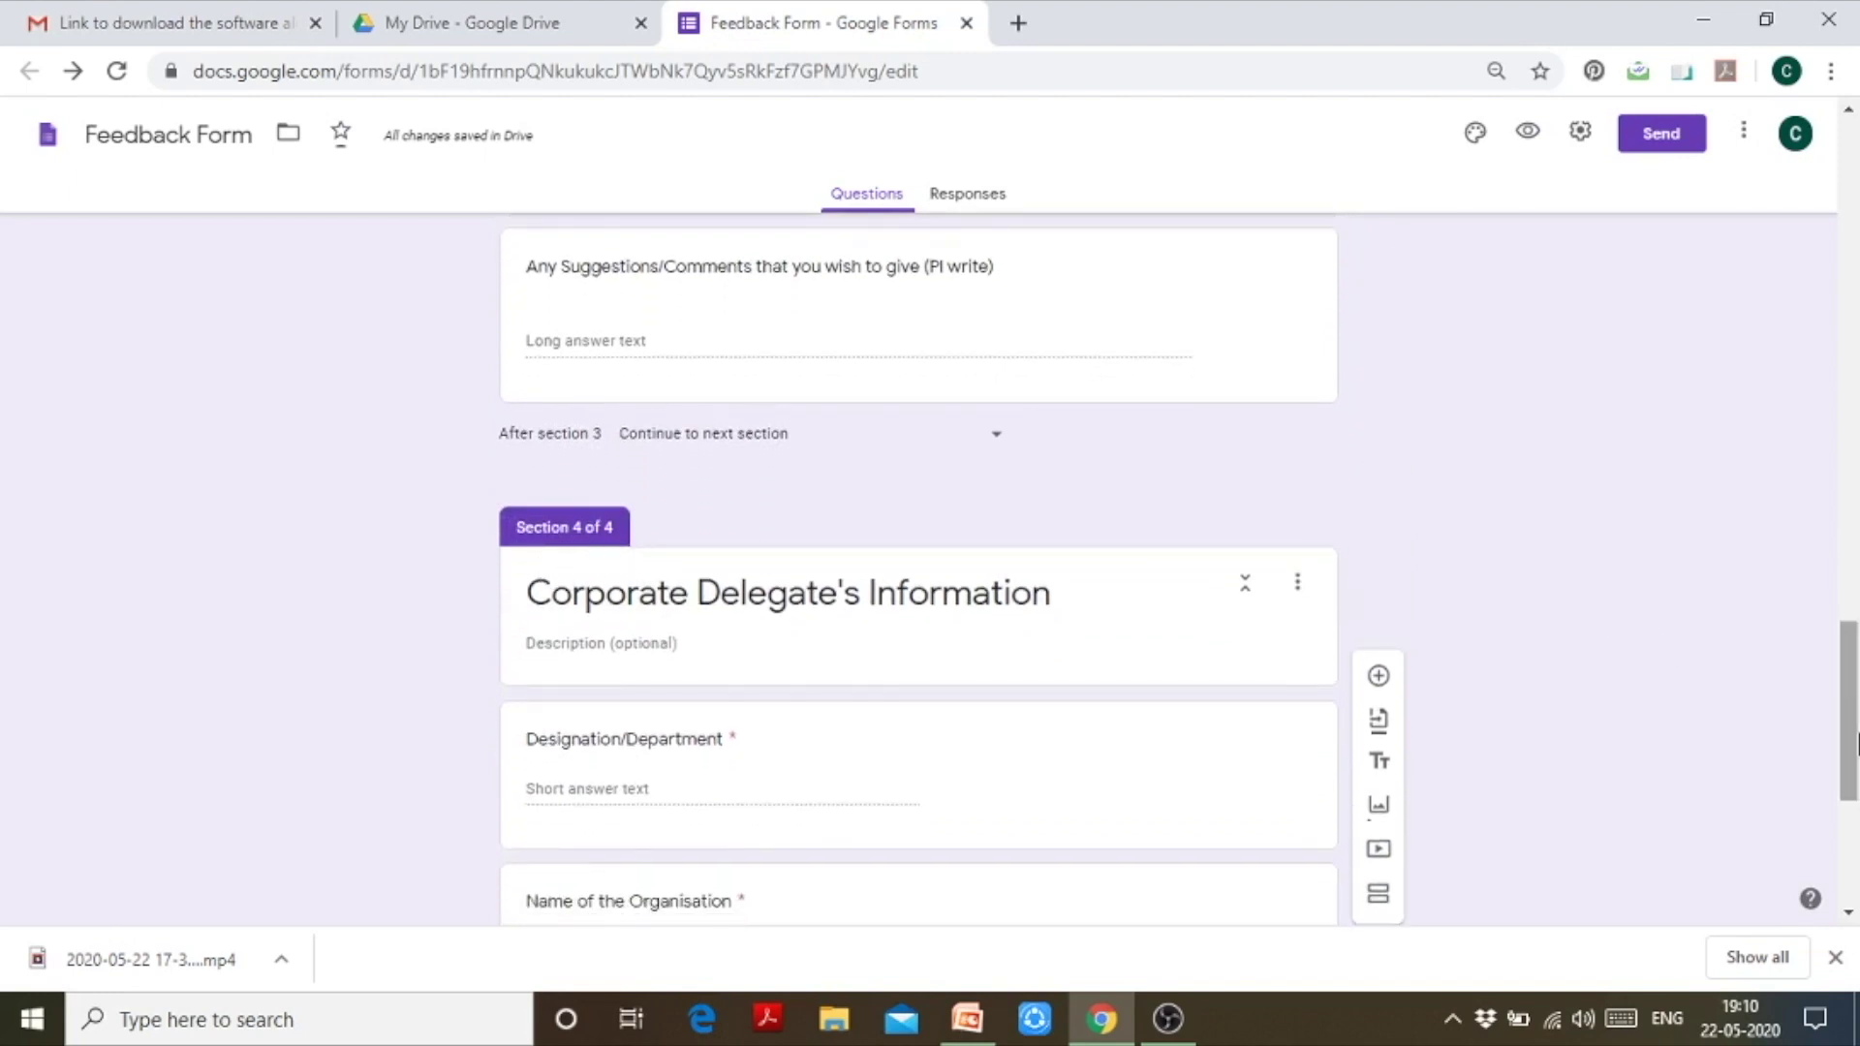
left_click_drag(1851, 740, 1856, 343)
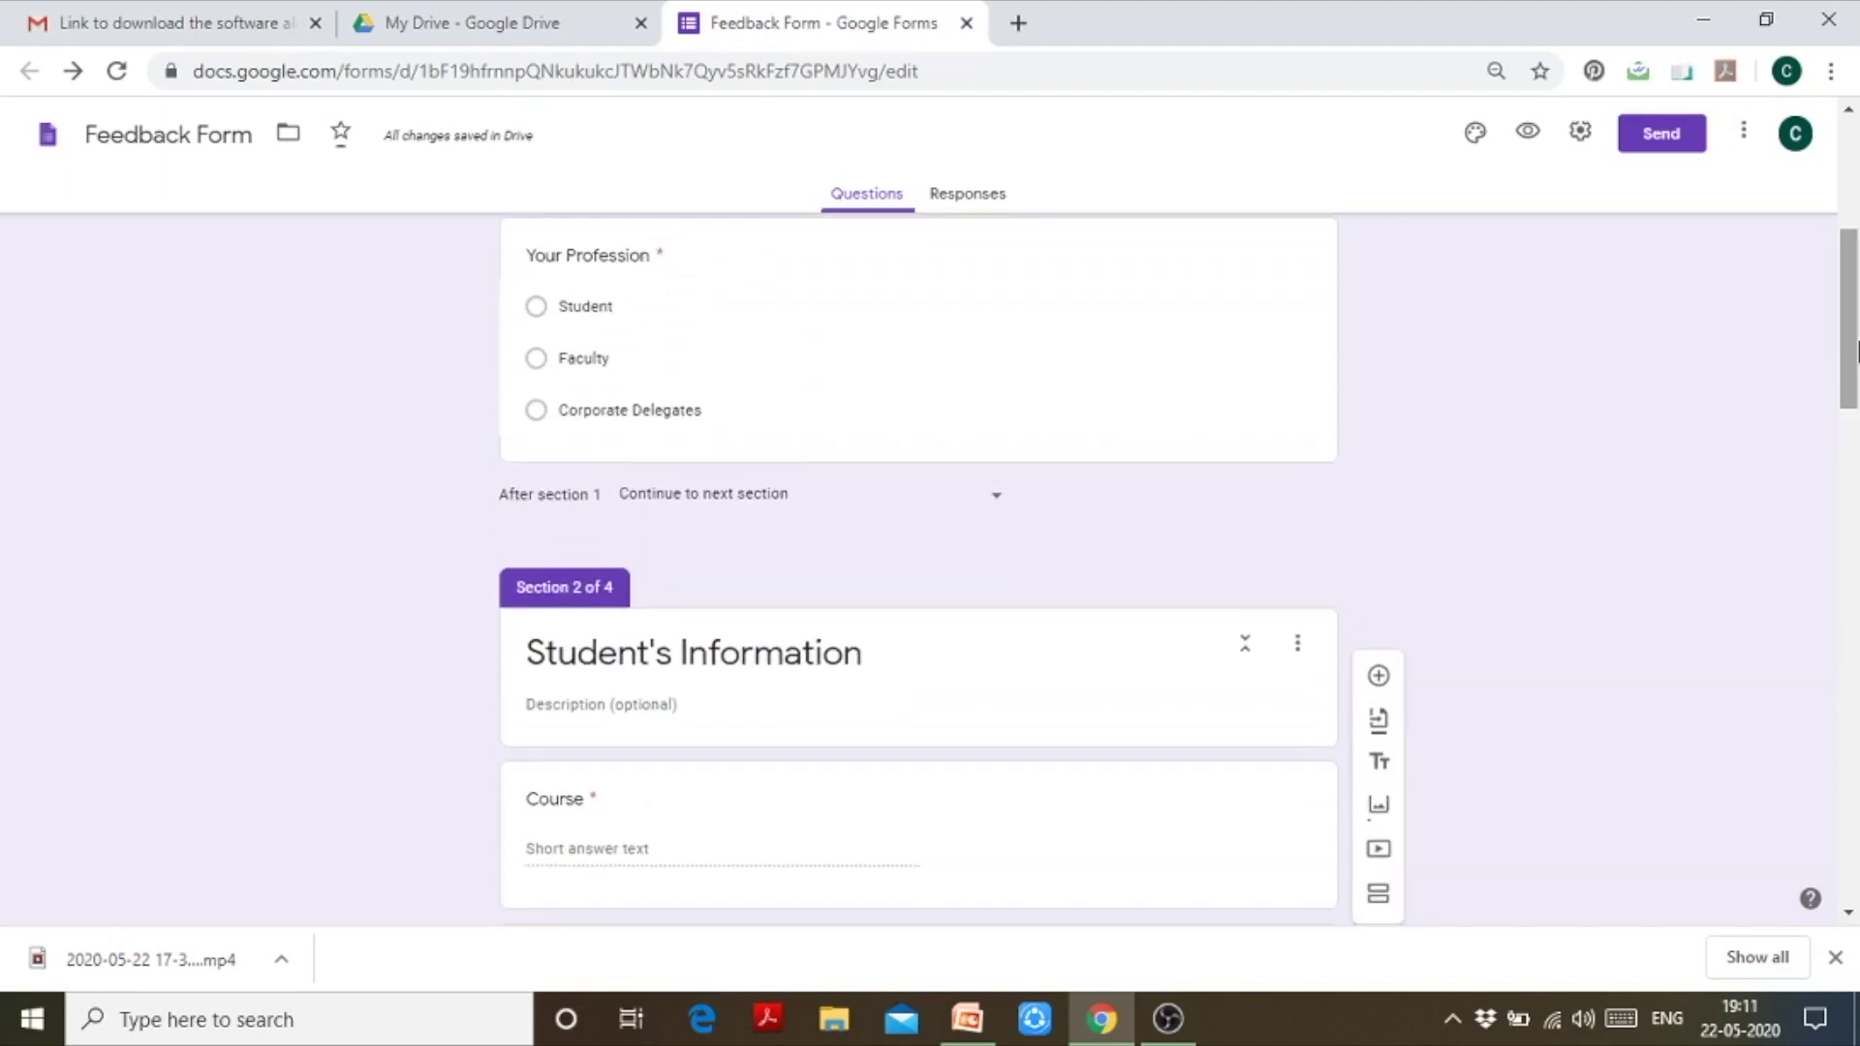
Step: Send section 1 on to Student's Information and make section 2 end with Submit form
left_click(1001, 514)
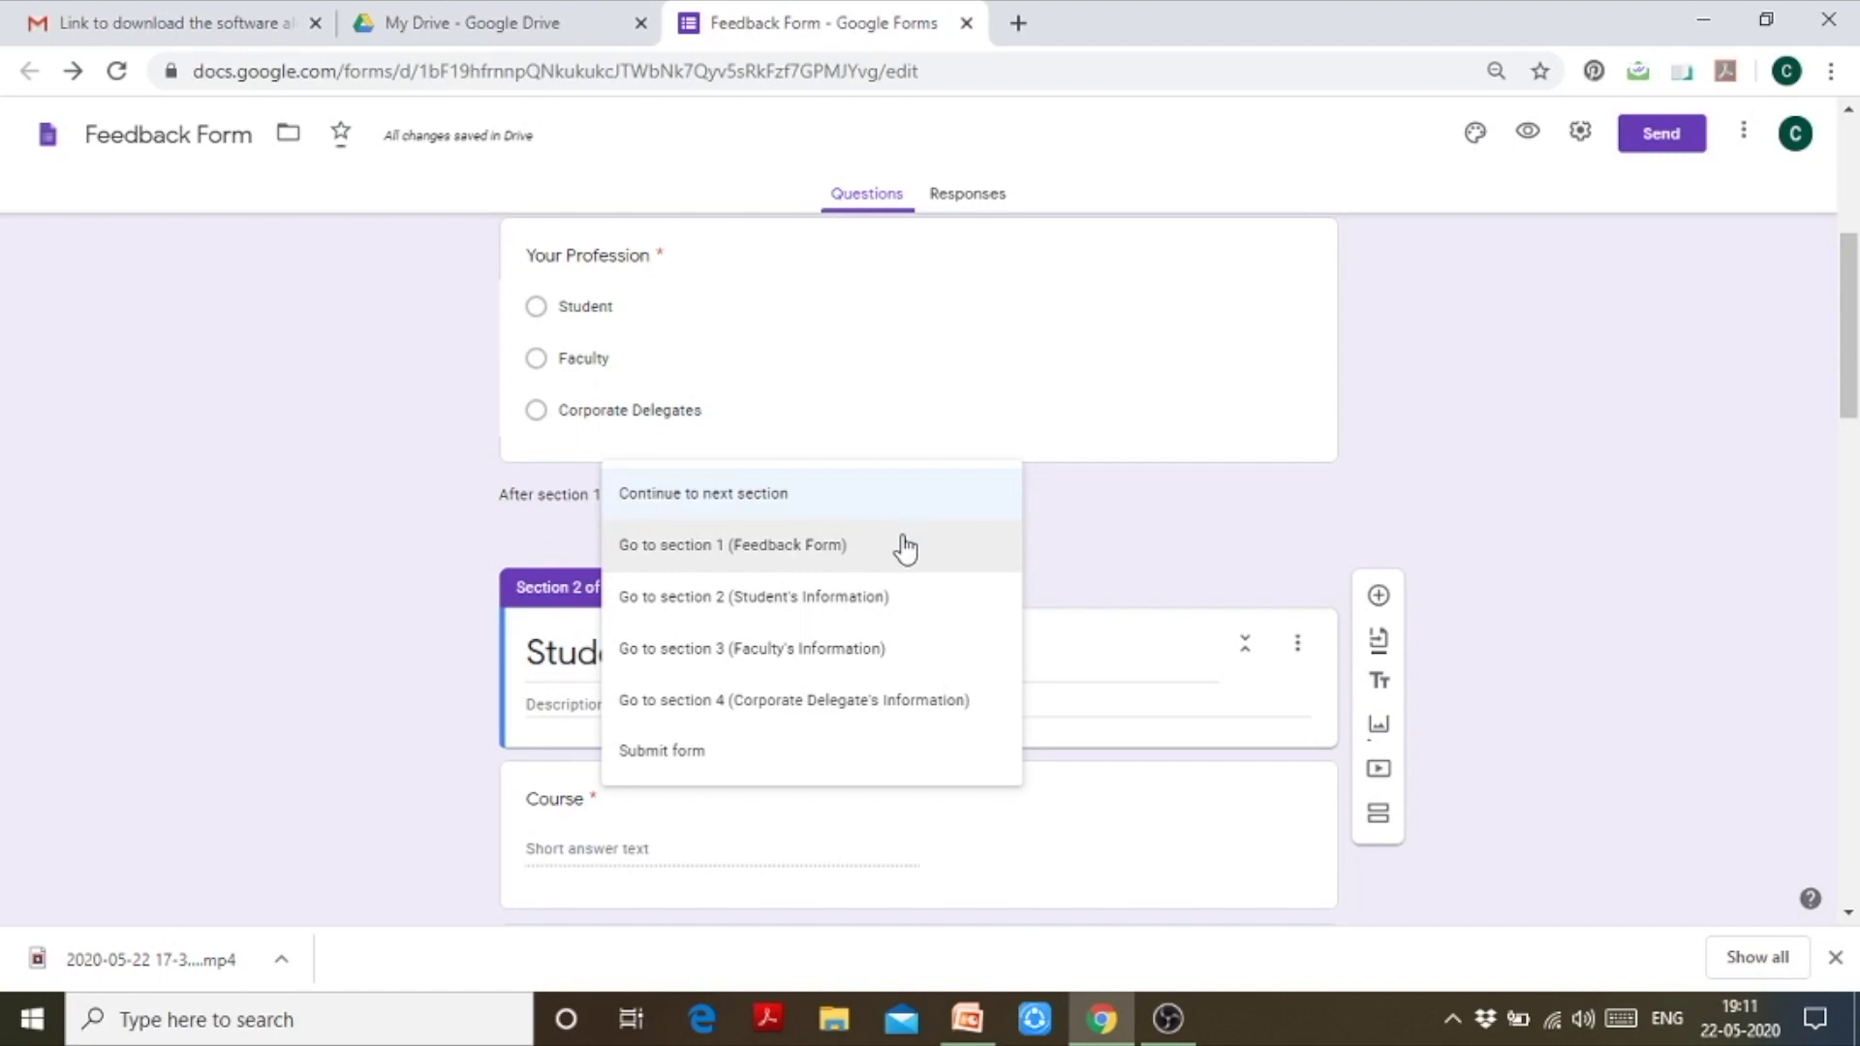
left_click(899, 598)
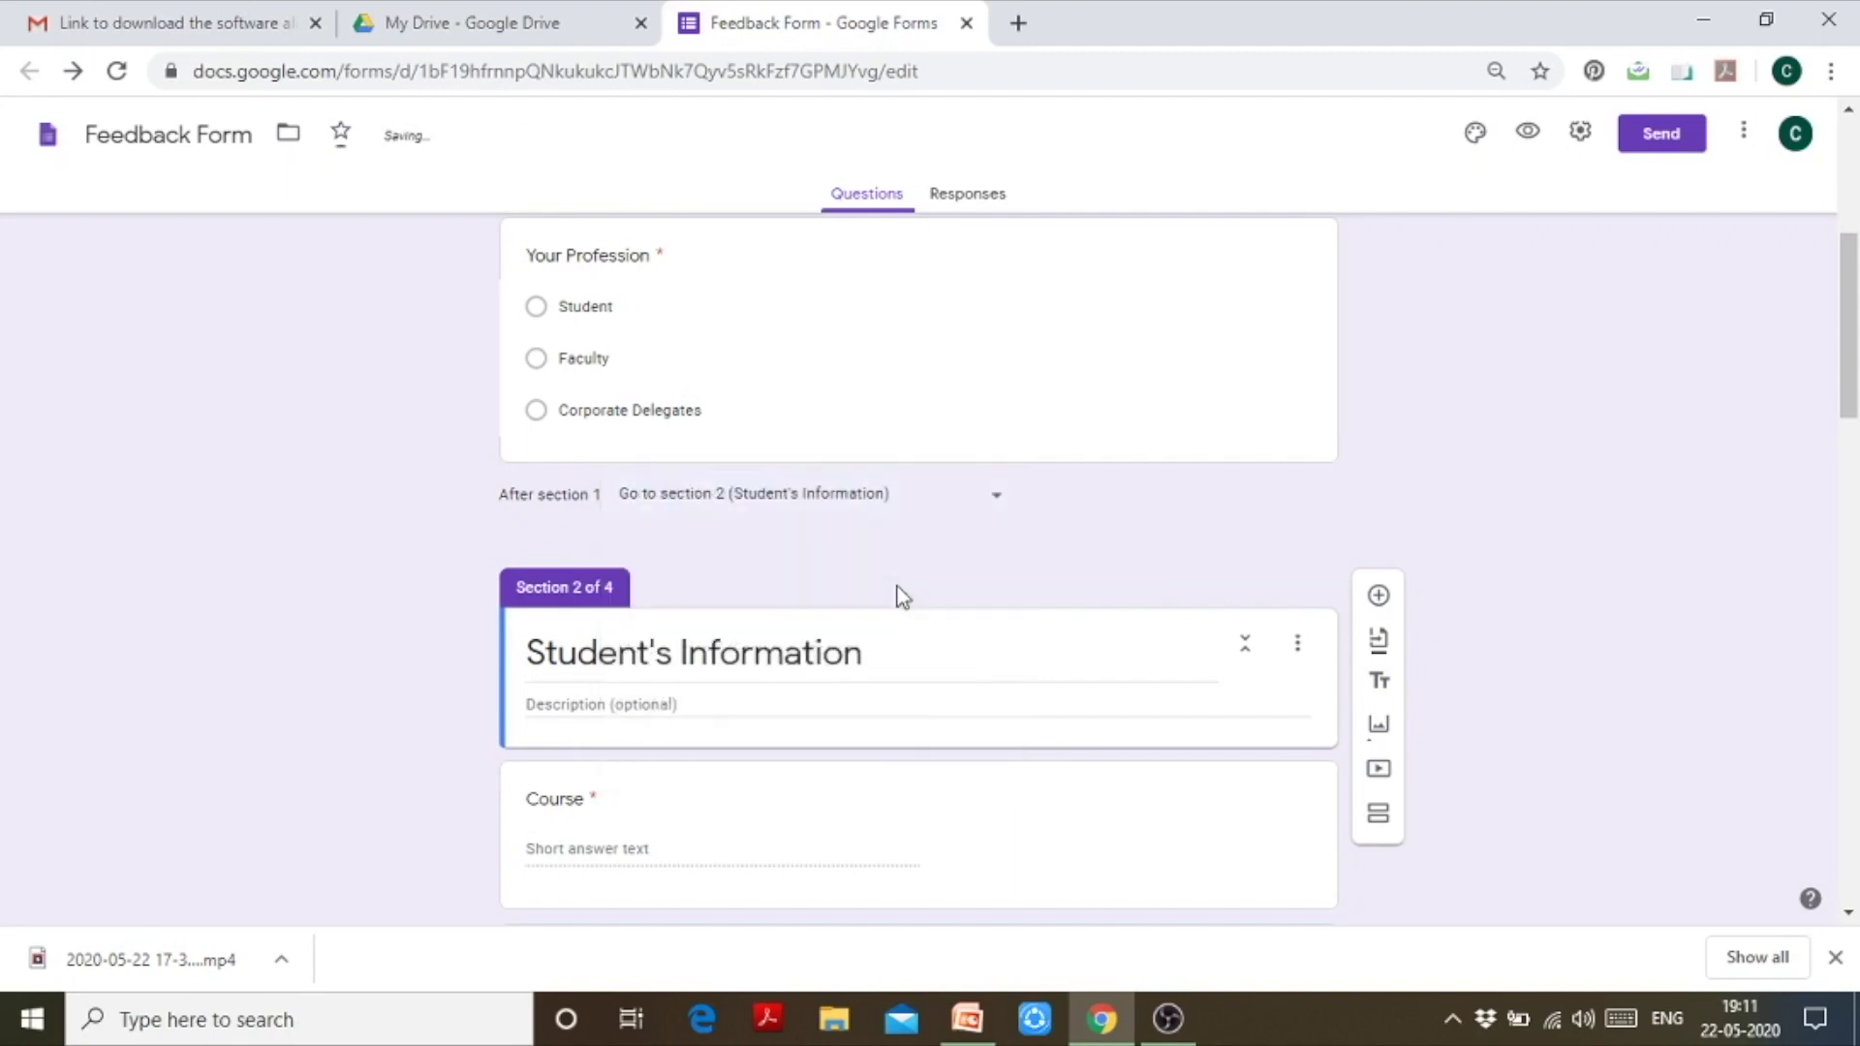
left_click(1002, 501)
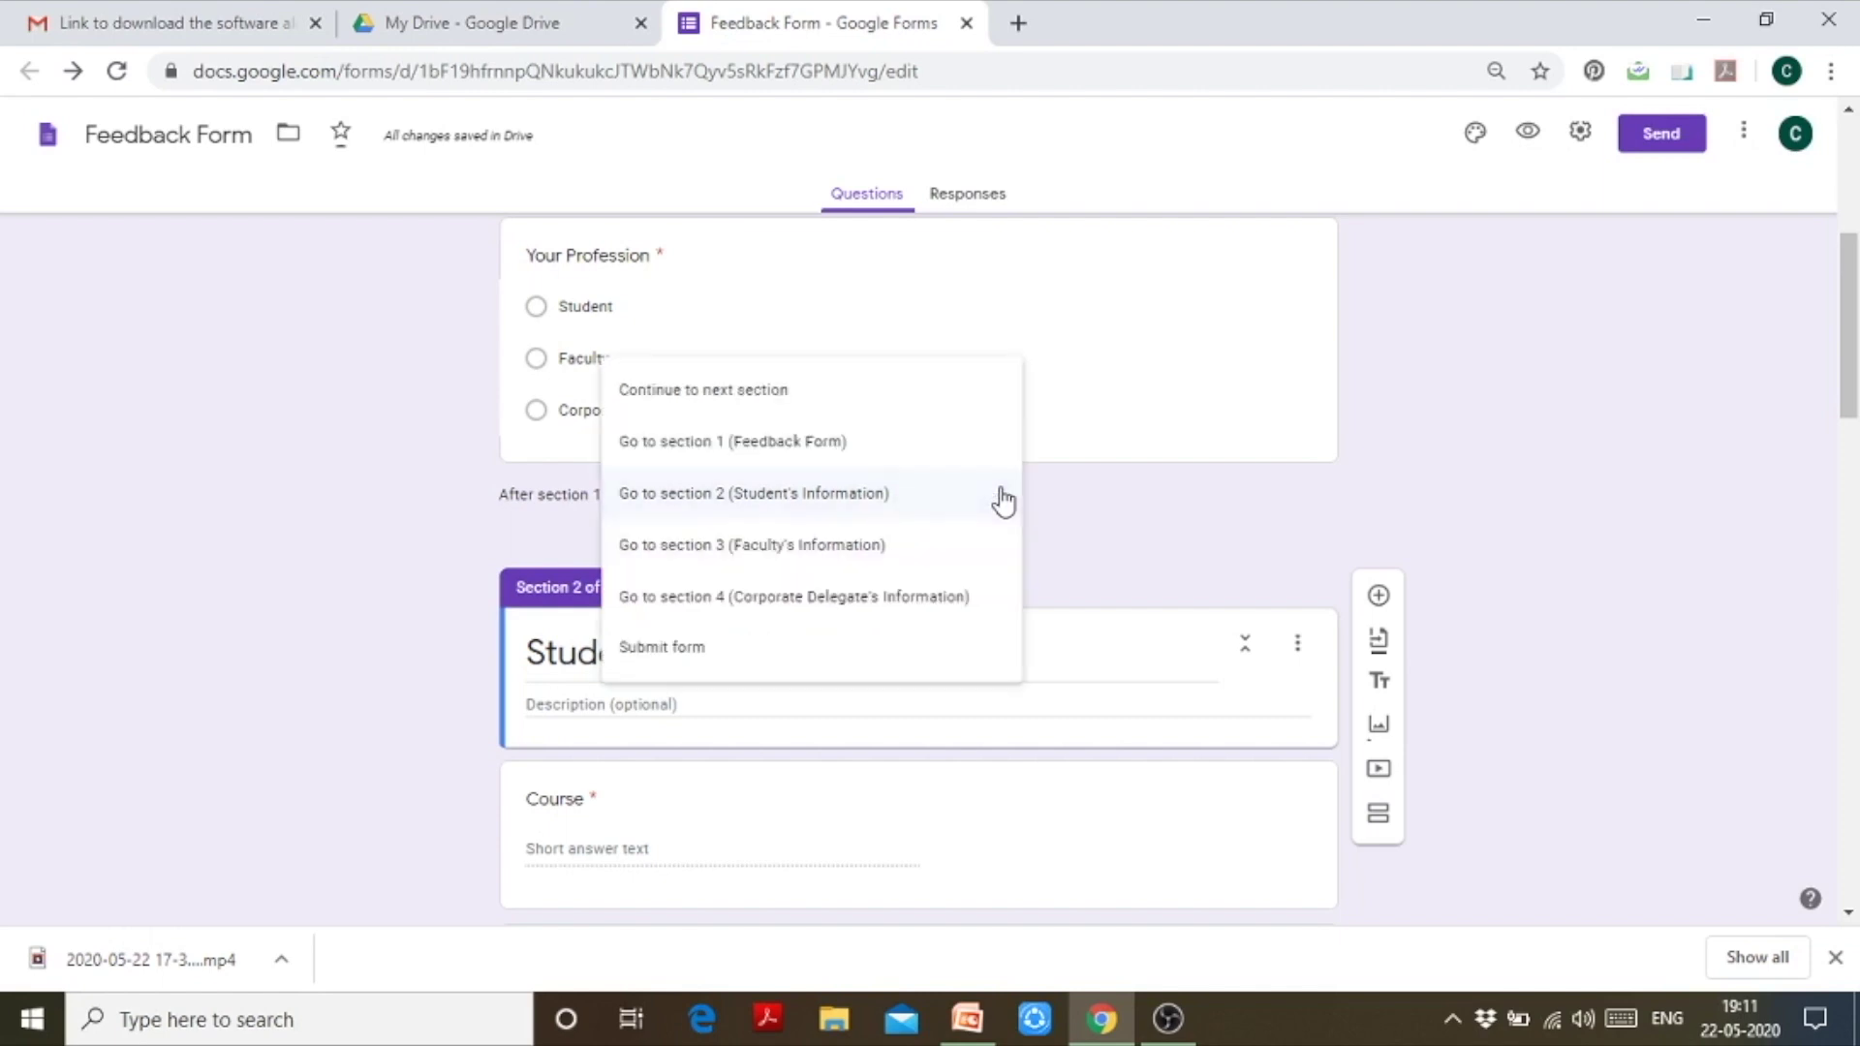
left_click_drag(1855, 368, 1854, 513)
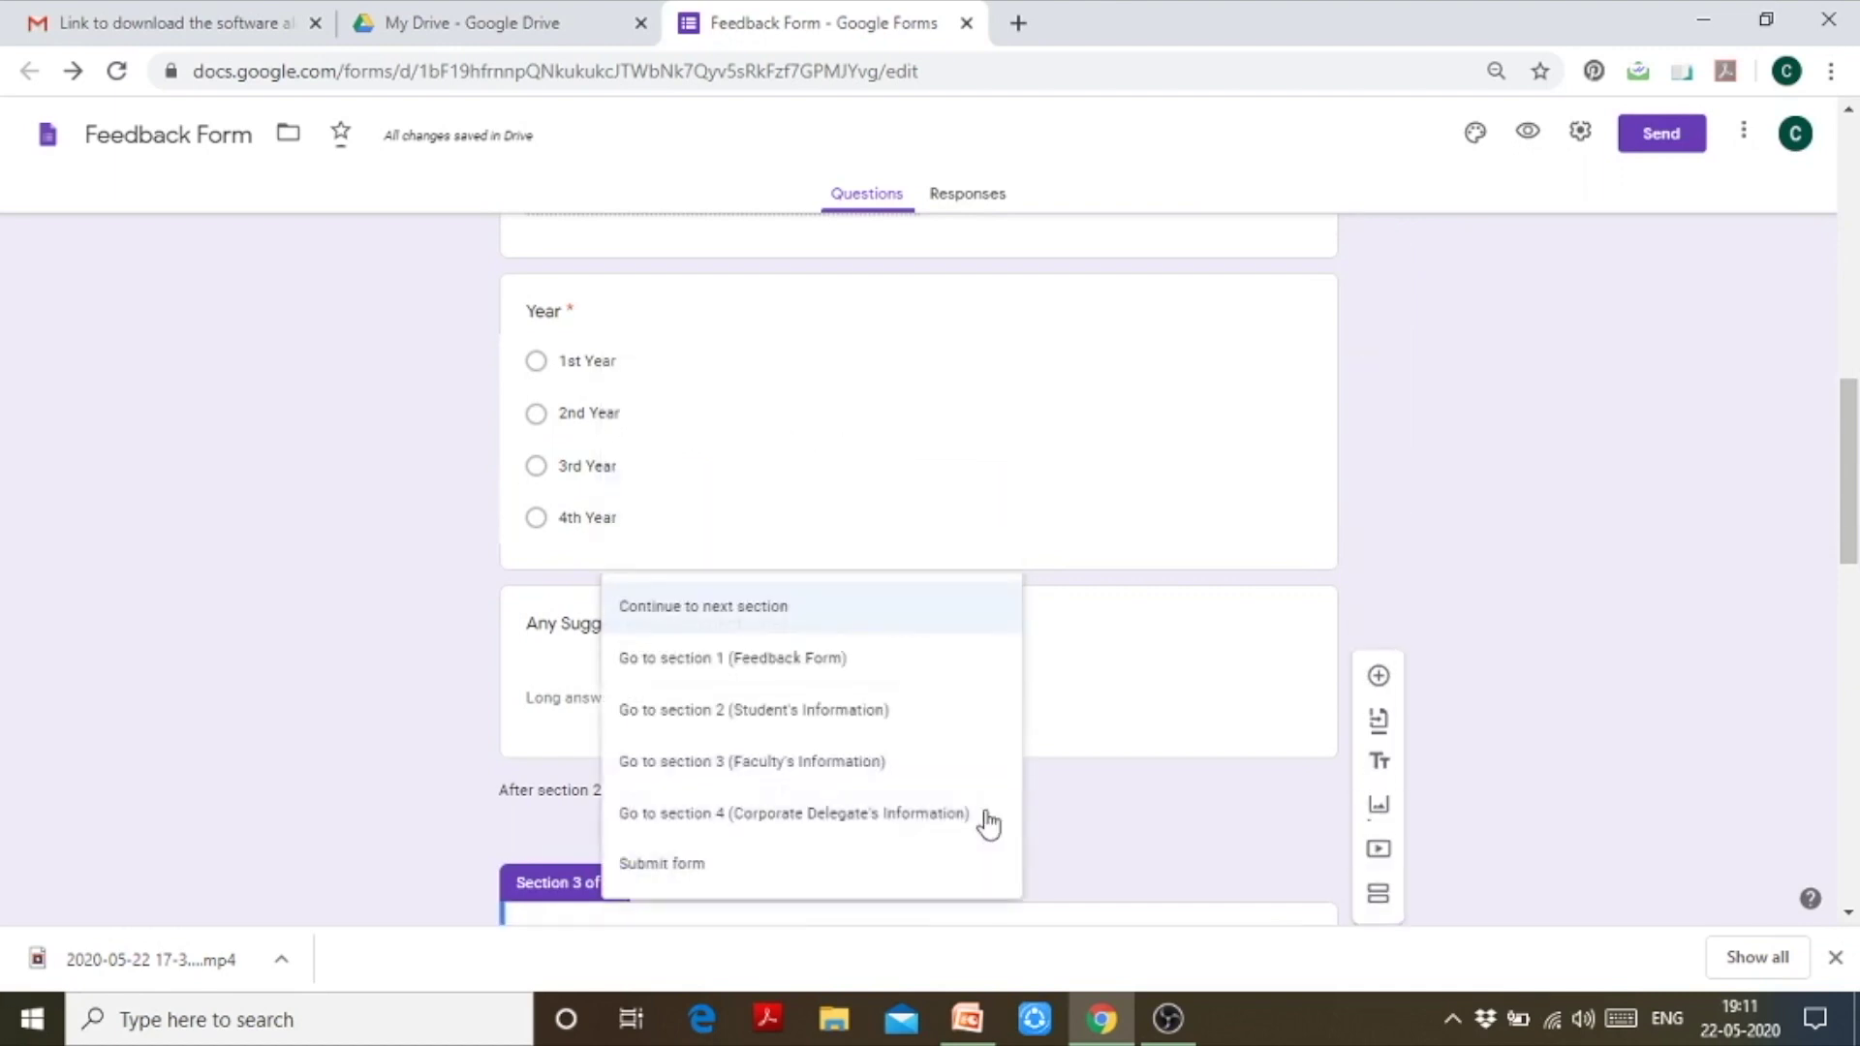
left_click(892, 878)
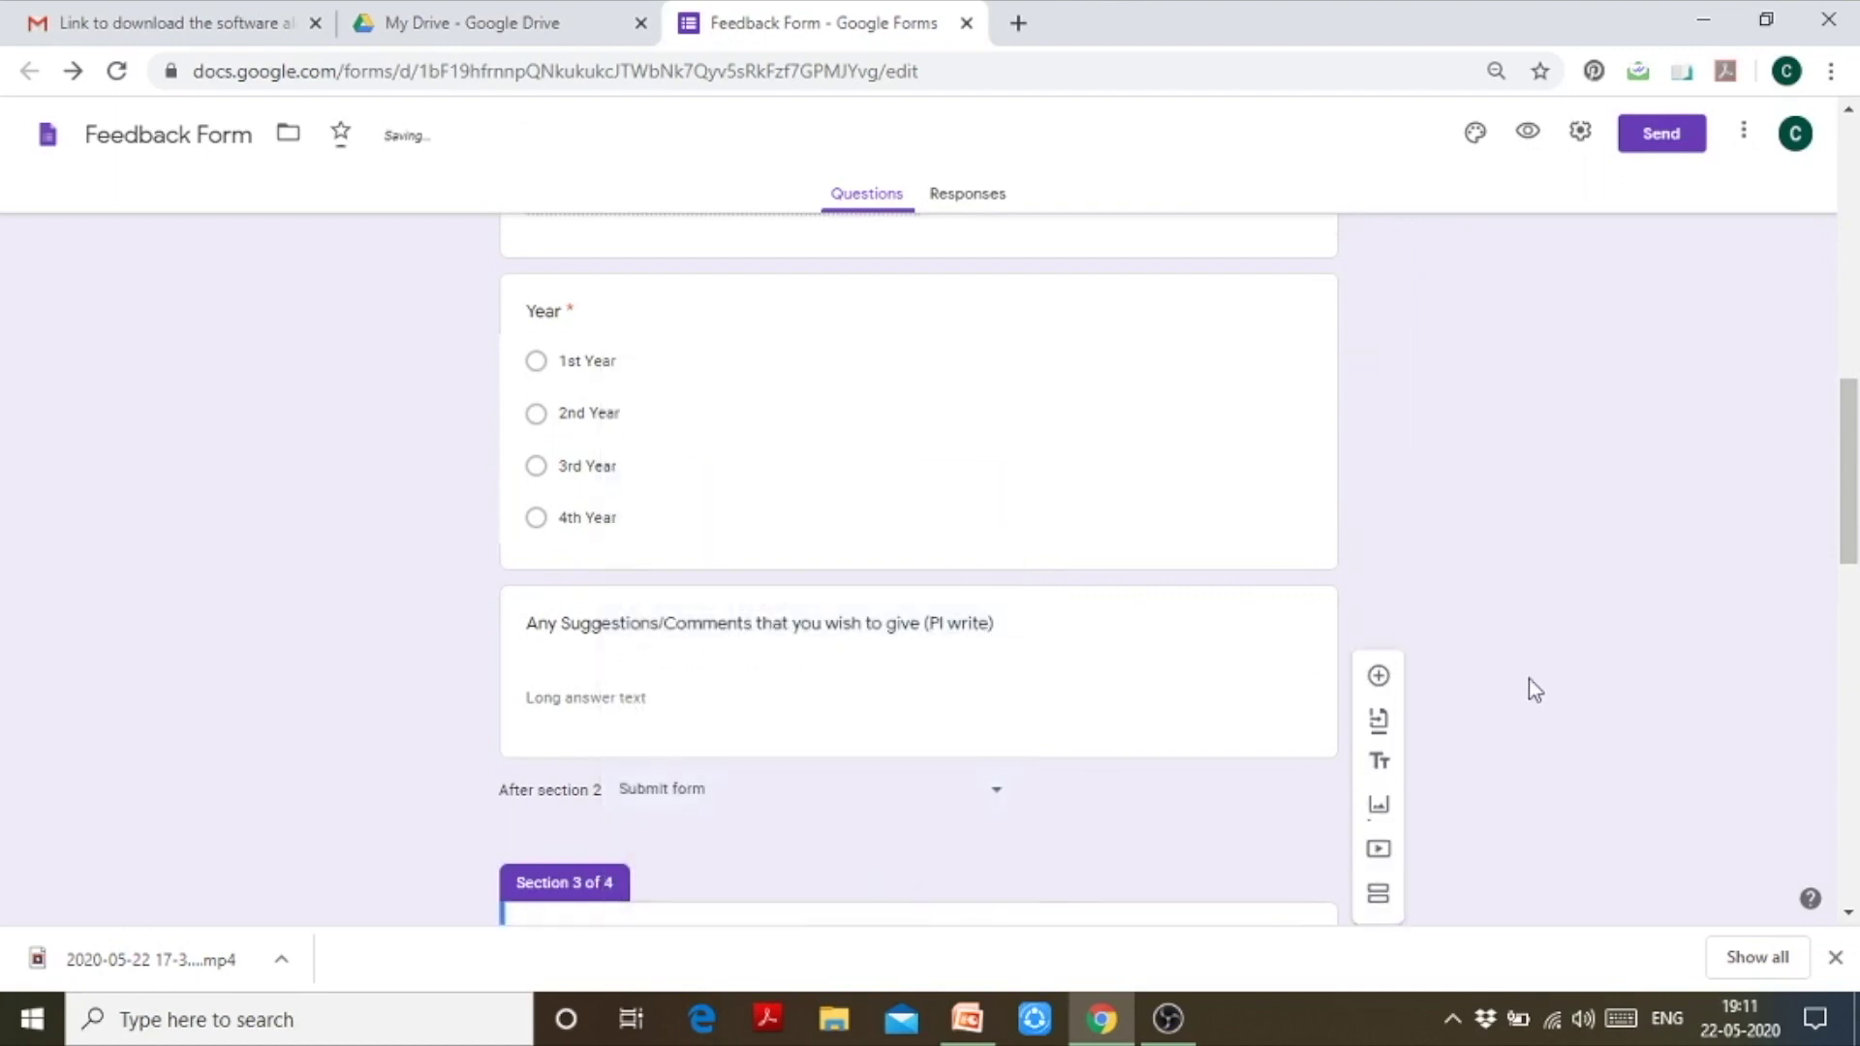
left_click_drag(1852, 514, 1854, 287)
scroll(1075, 630, "down", 2)
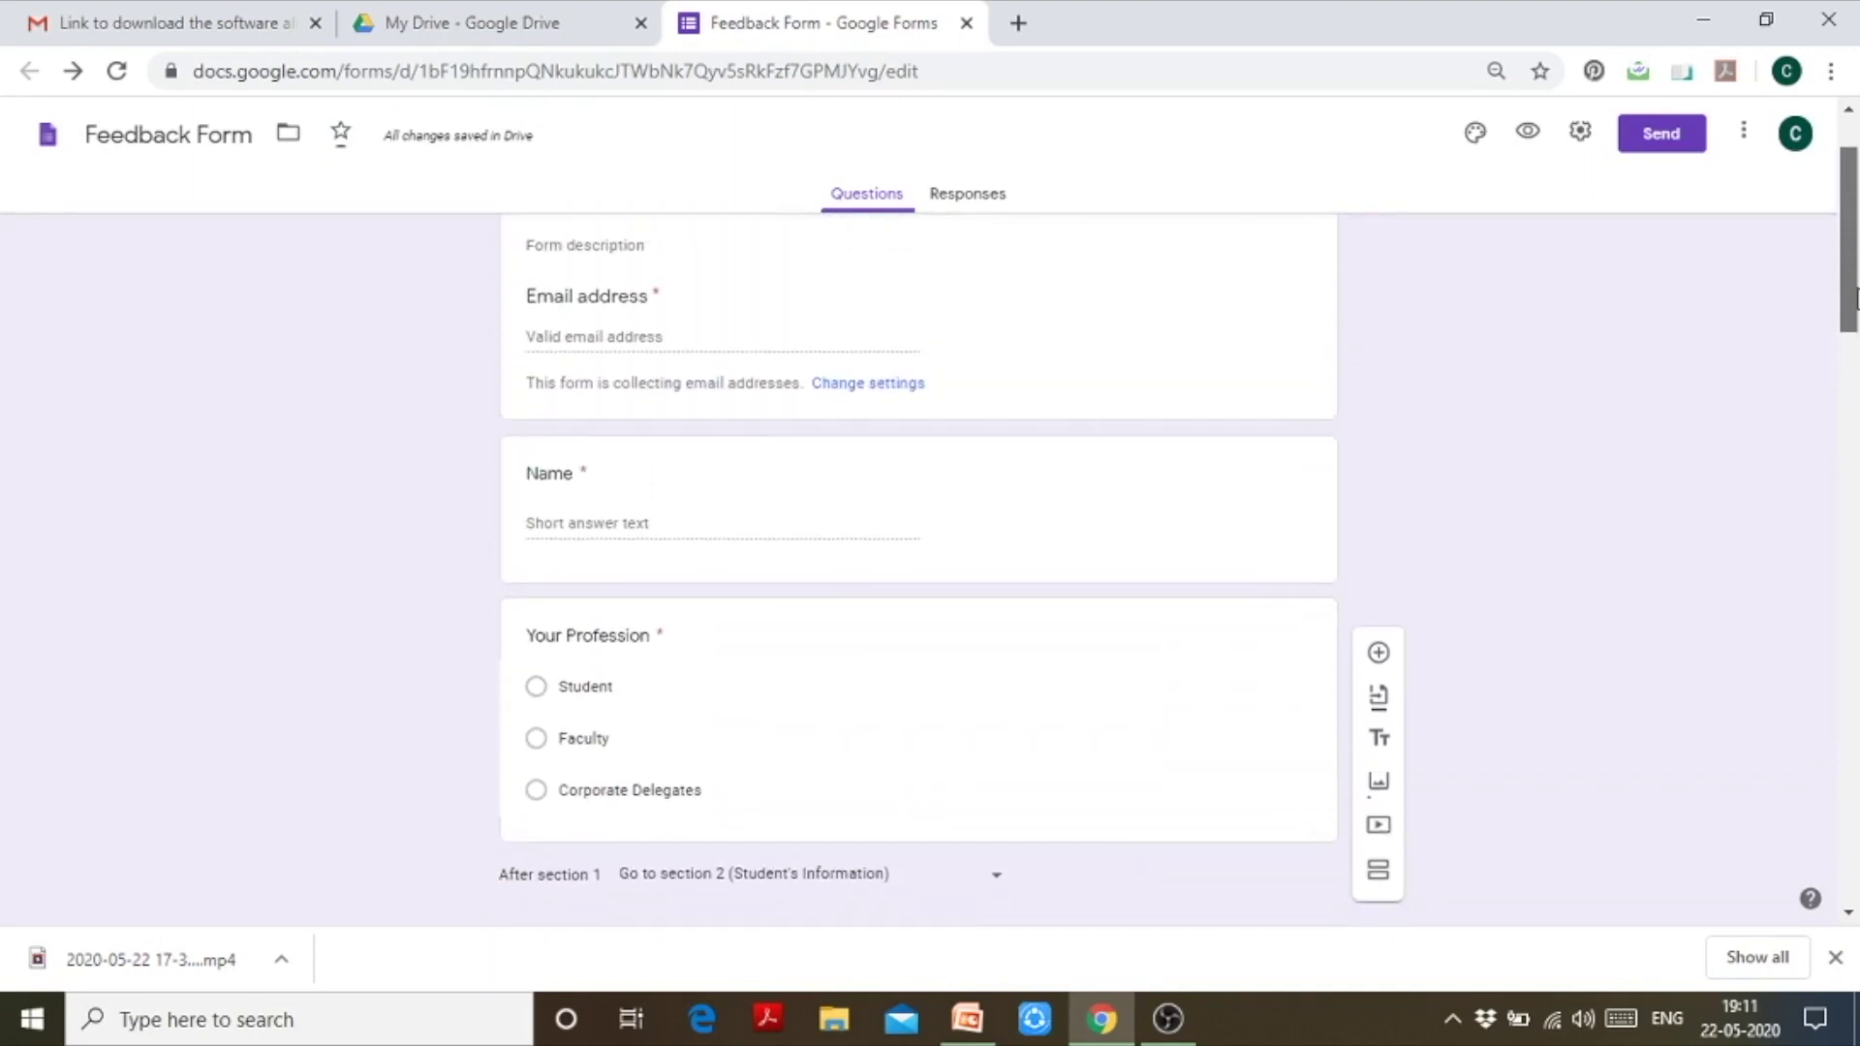
Step: Enable 'Go to section based on answer' on the Your Profession question
left_click(1059, 614)
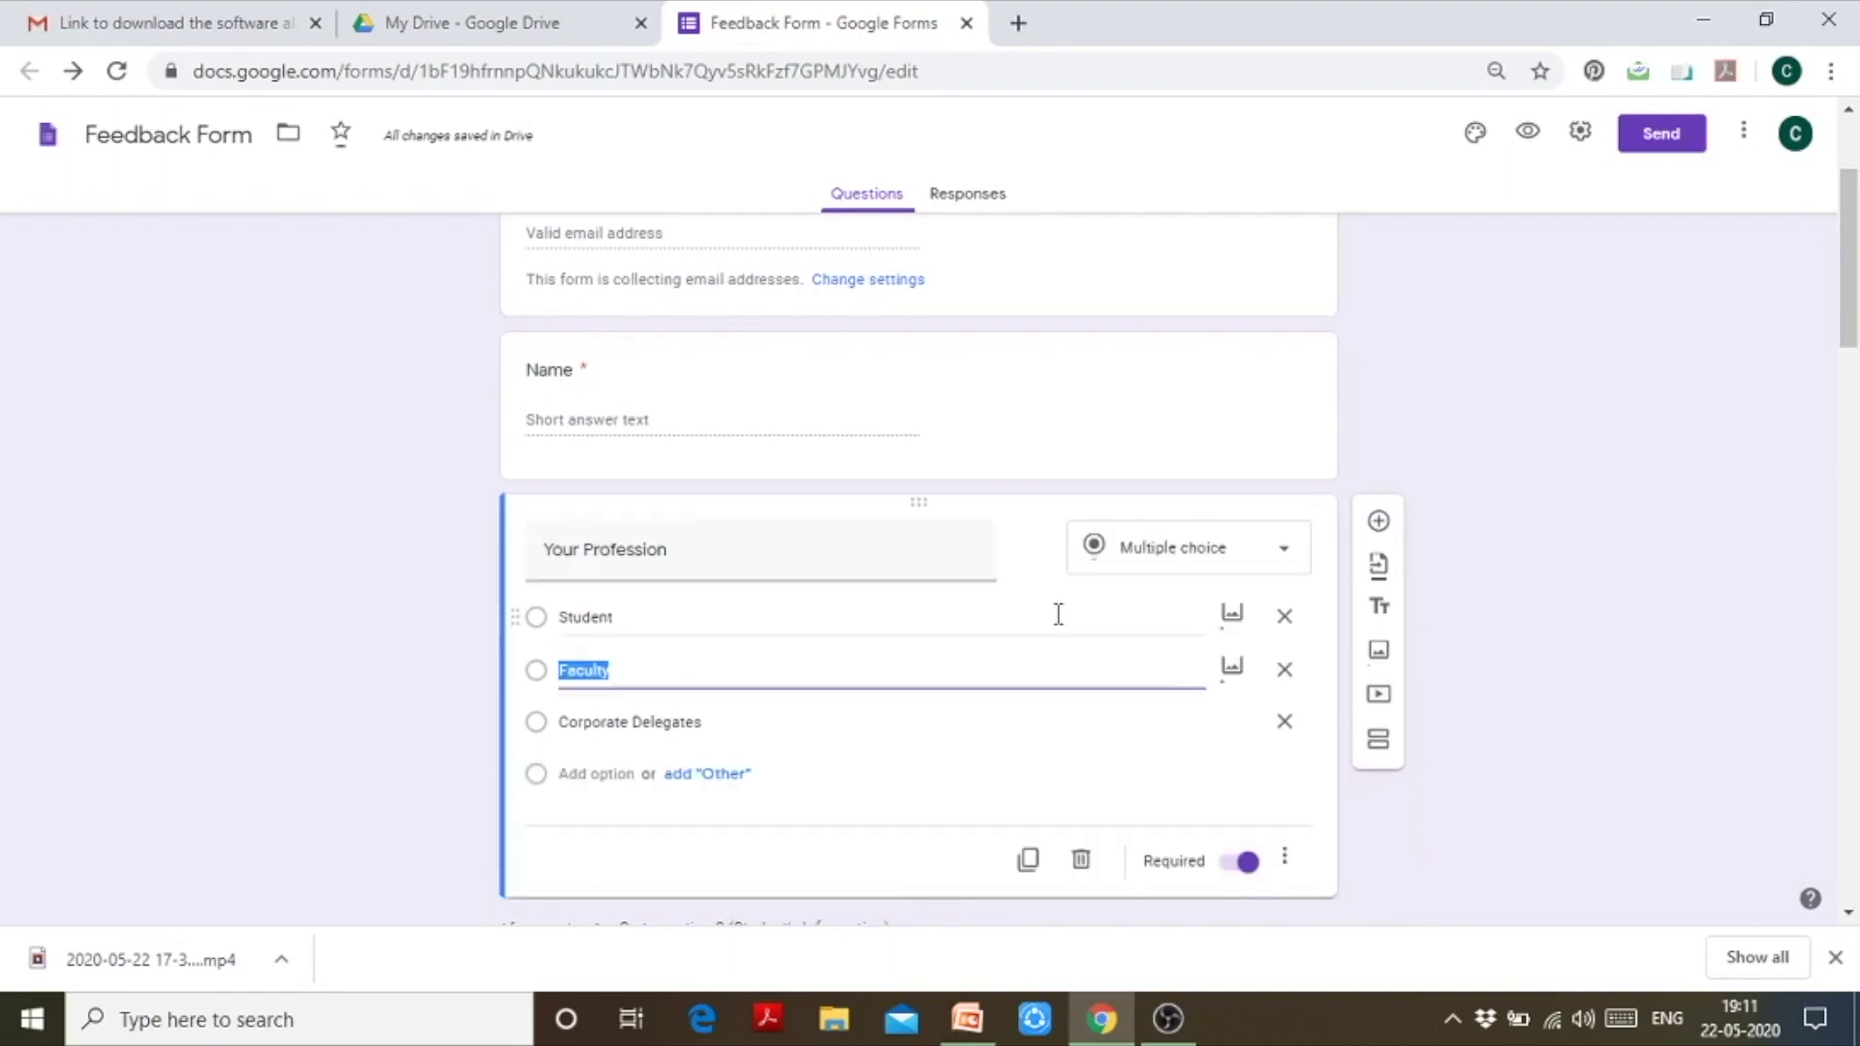
left_click(1288, 861)
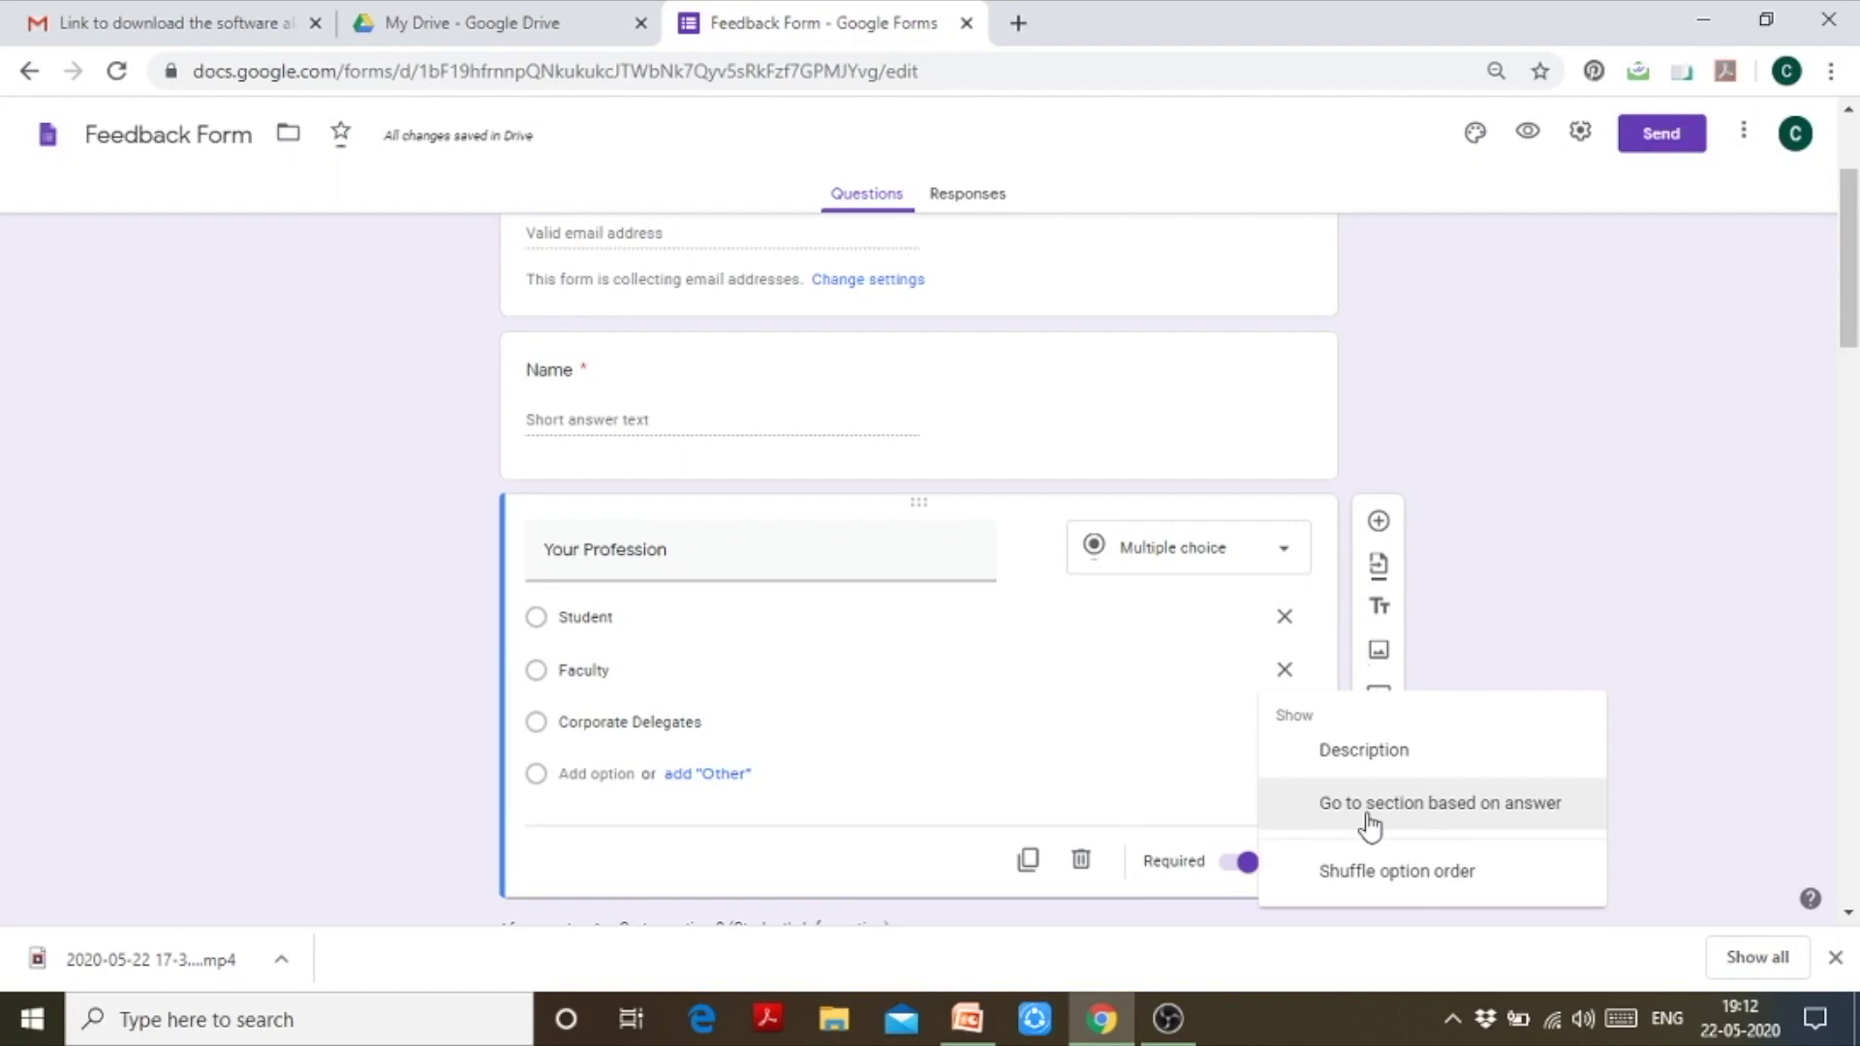
left_click(1368, 819)
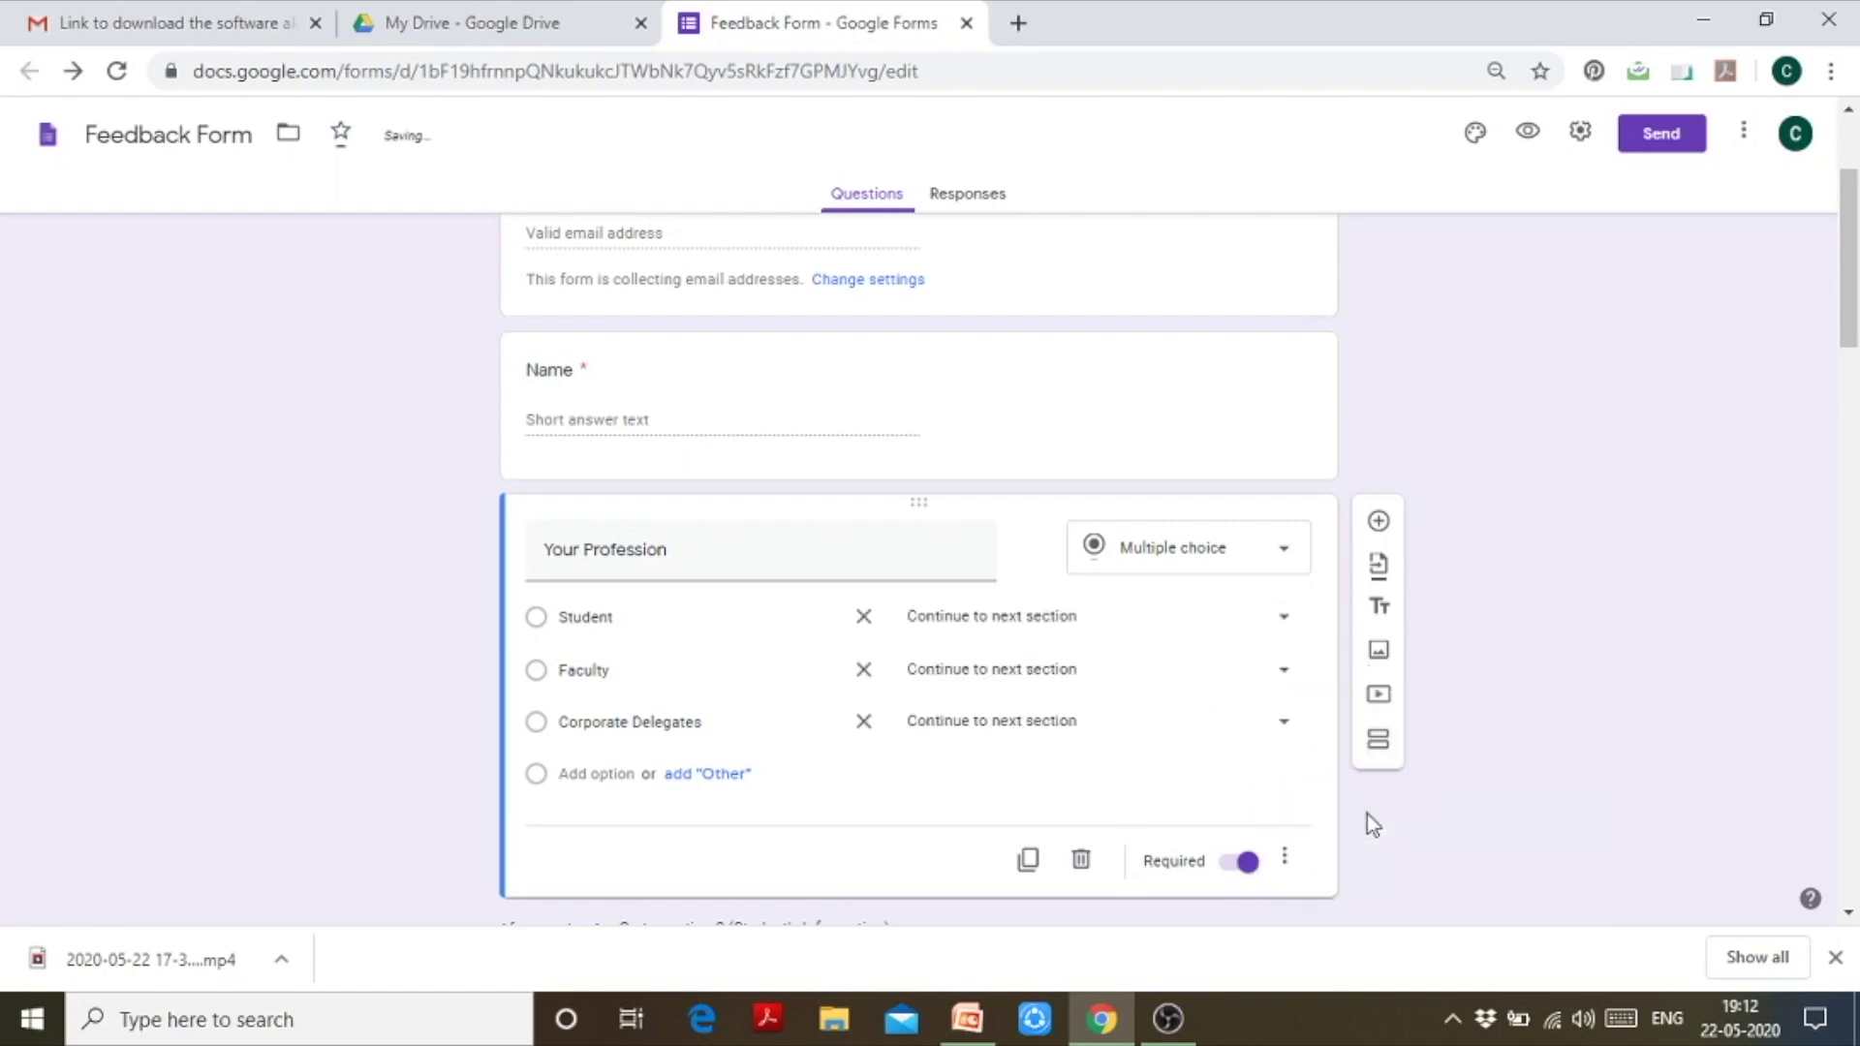
left_click(1291, 862)
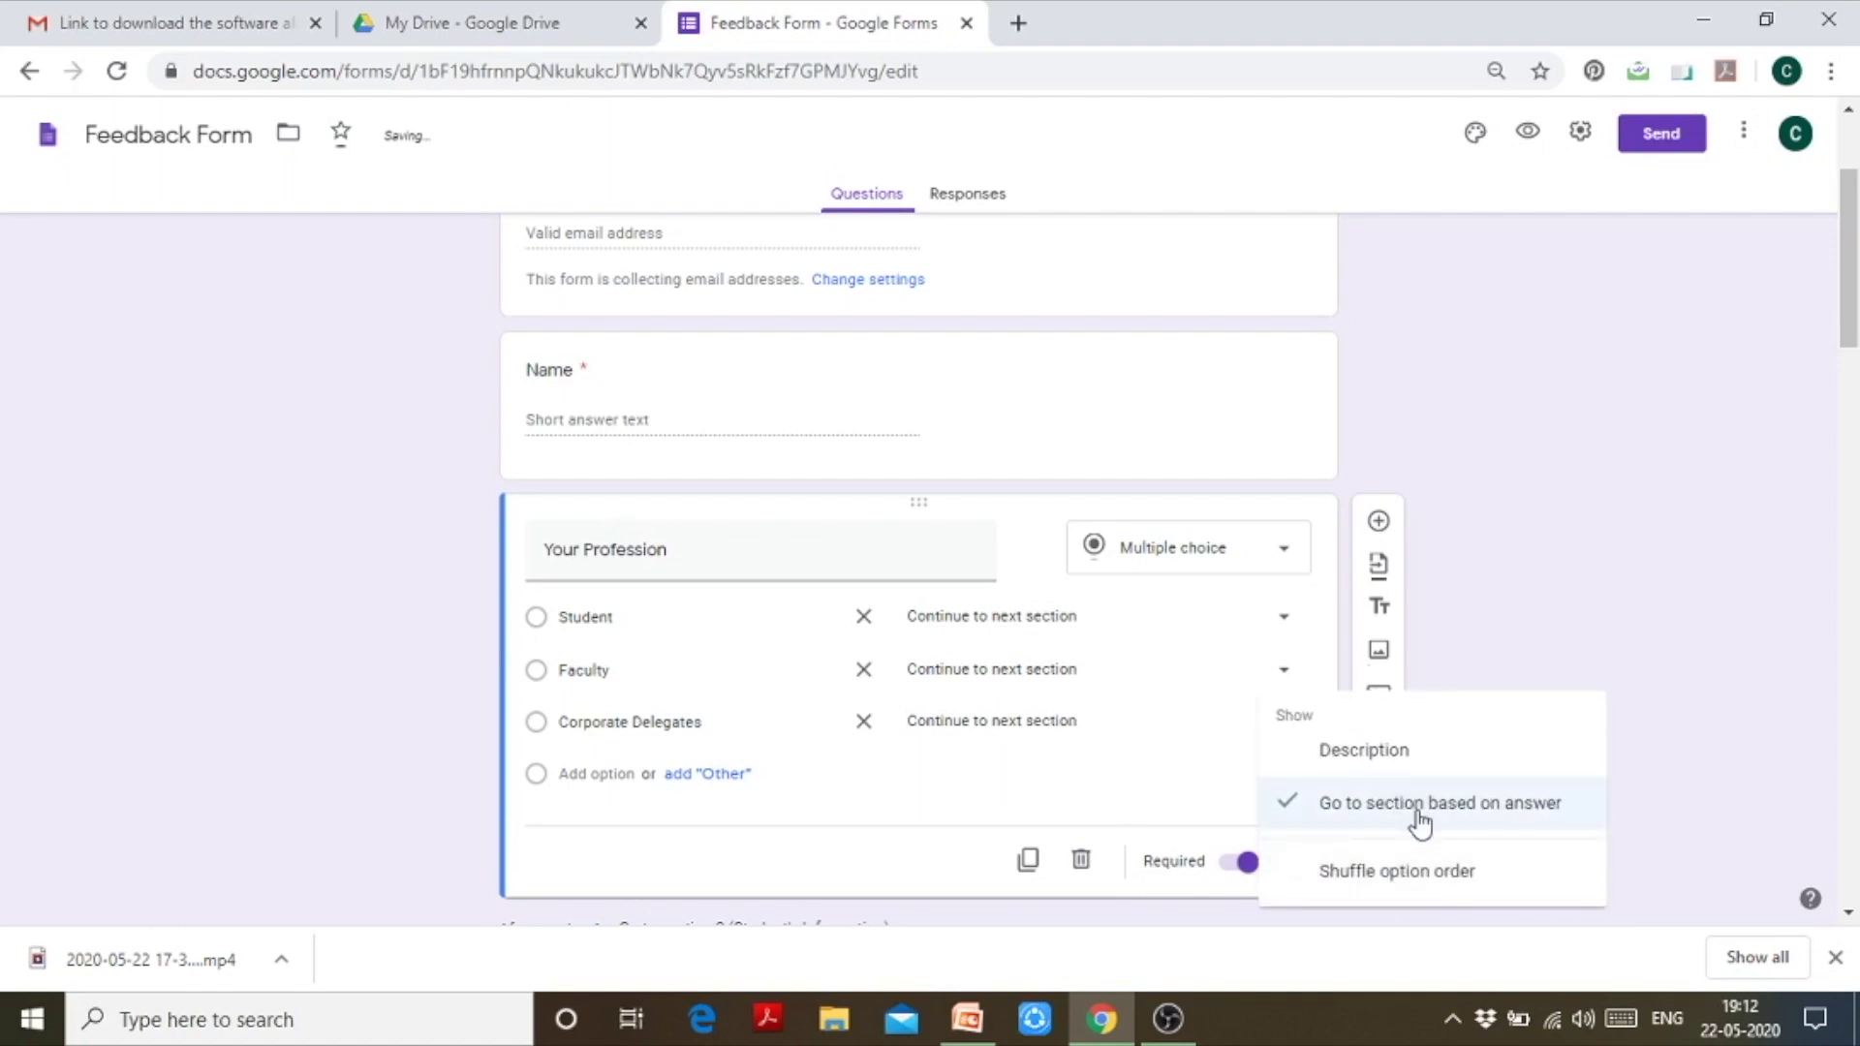
left_click(1588, 585)
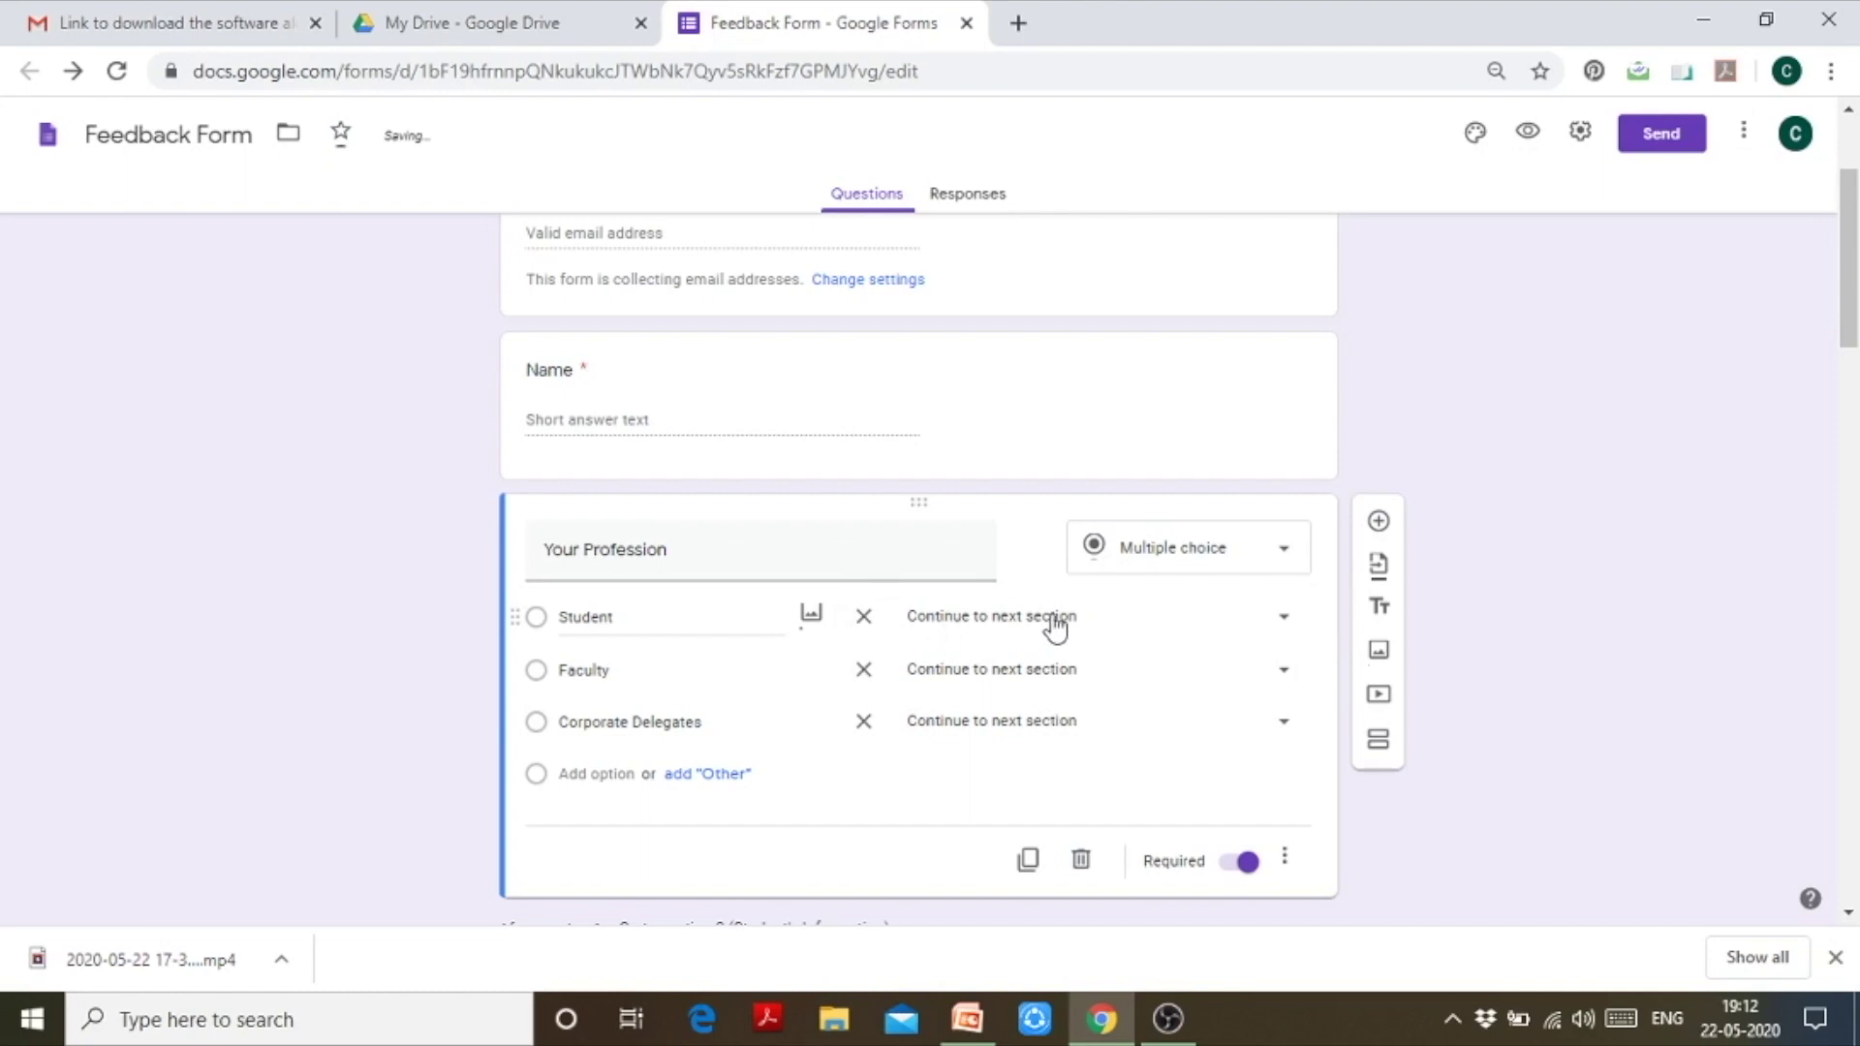
Step: Route Student to section 2, Faculty to section 3 and Corporate Delegates to section 4
left_click(1281, 620)
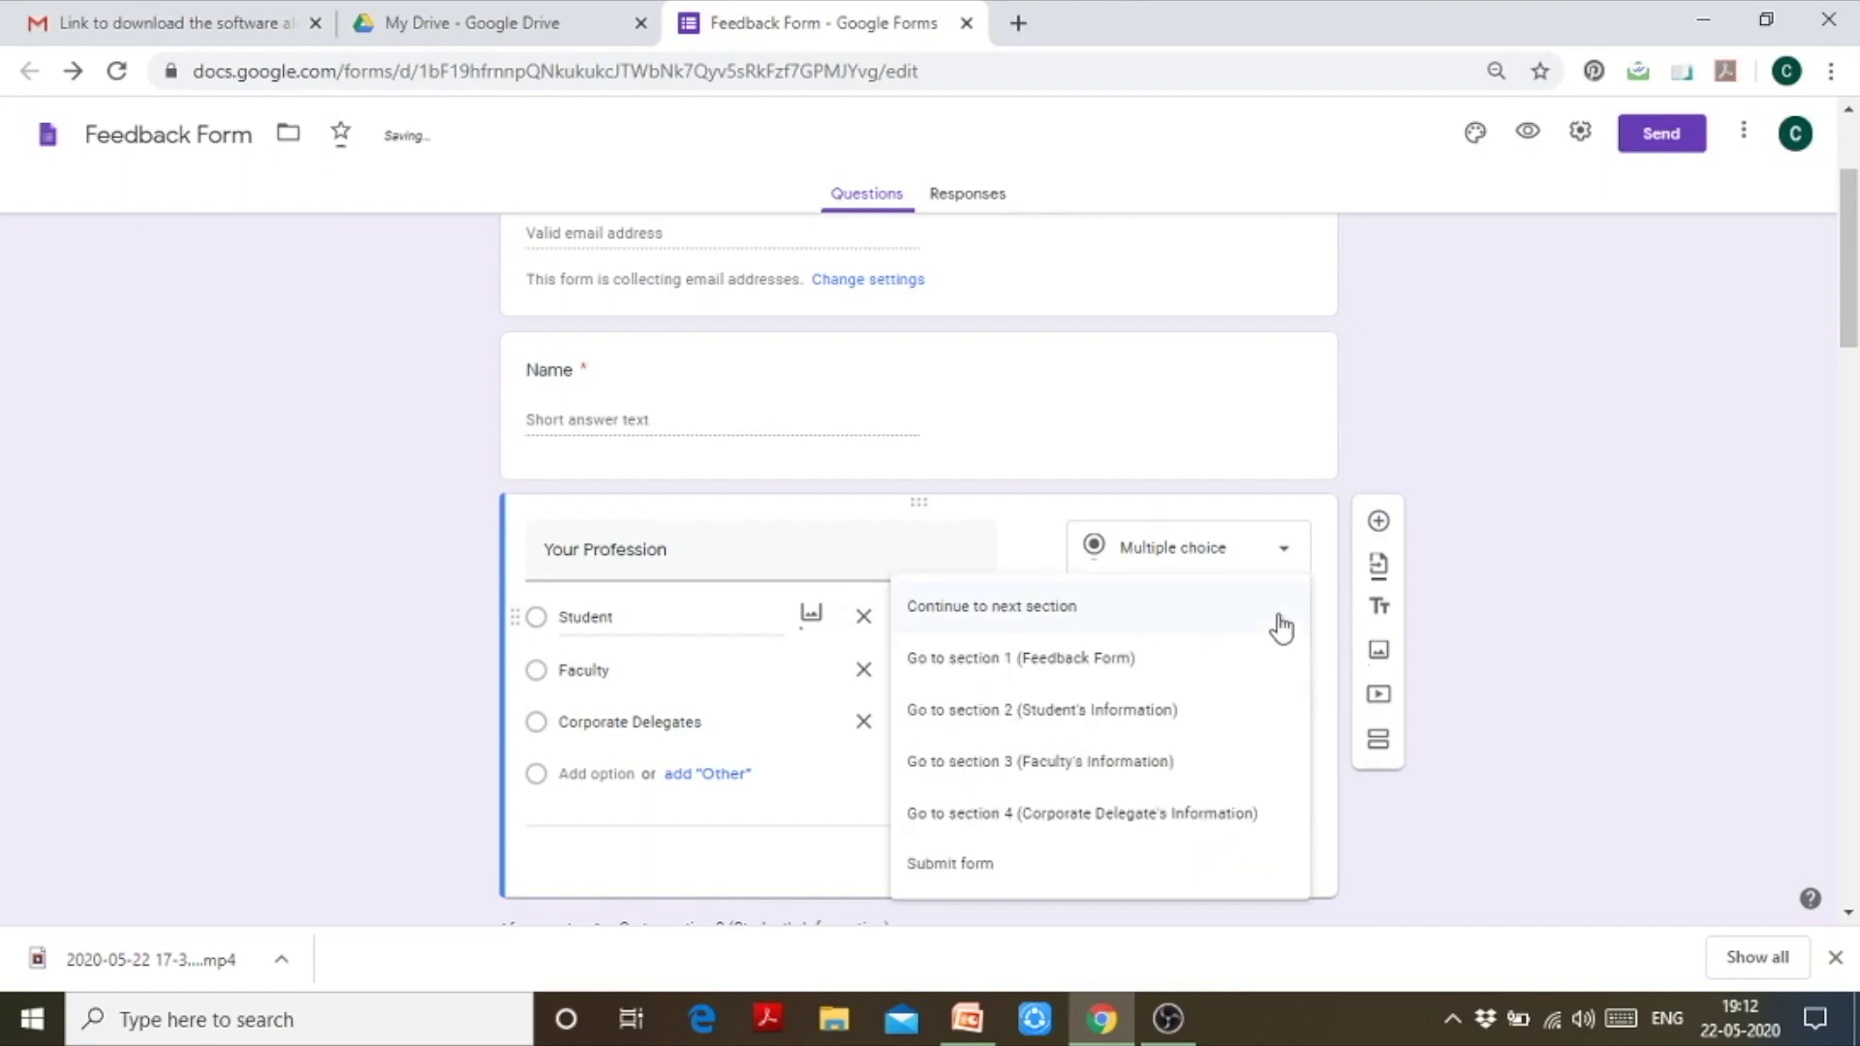
left_click(1235, 734)
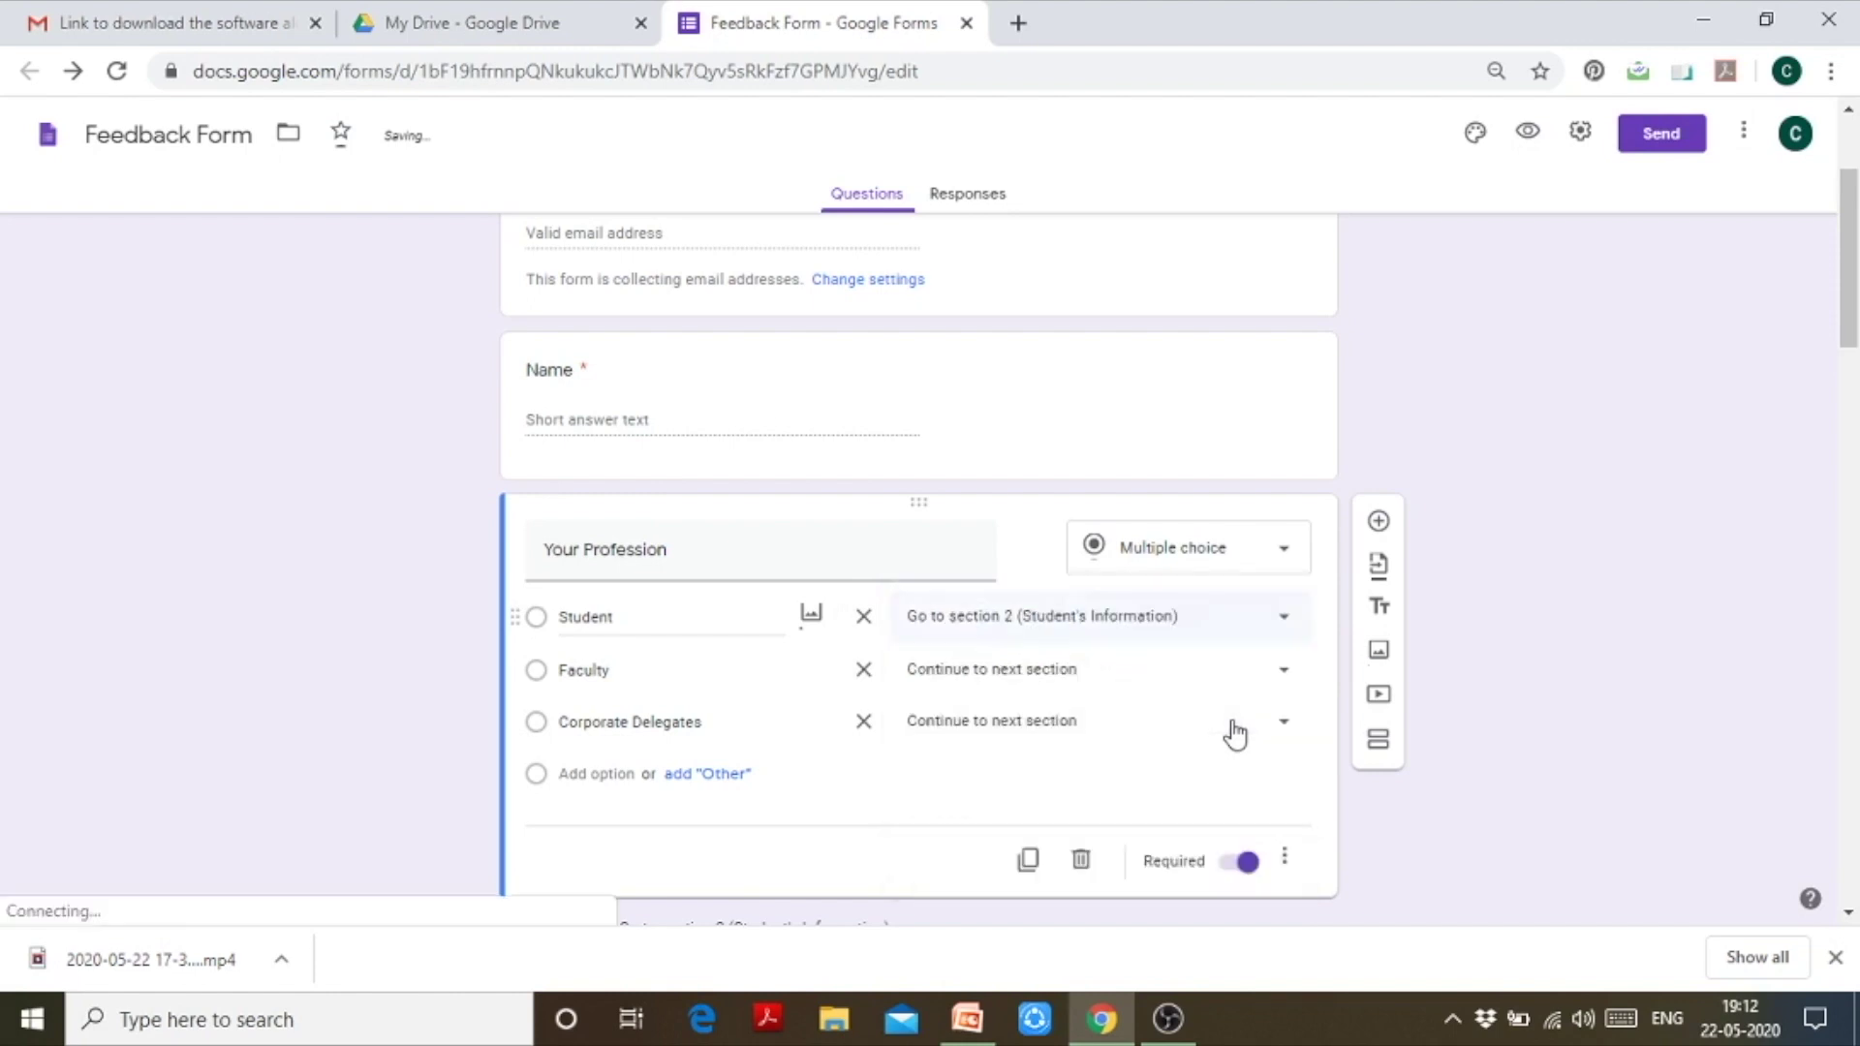
left_click(1284, 675)
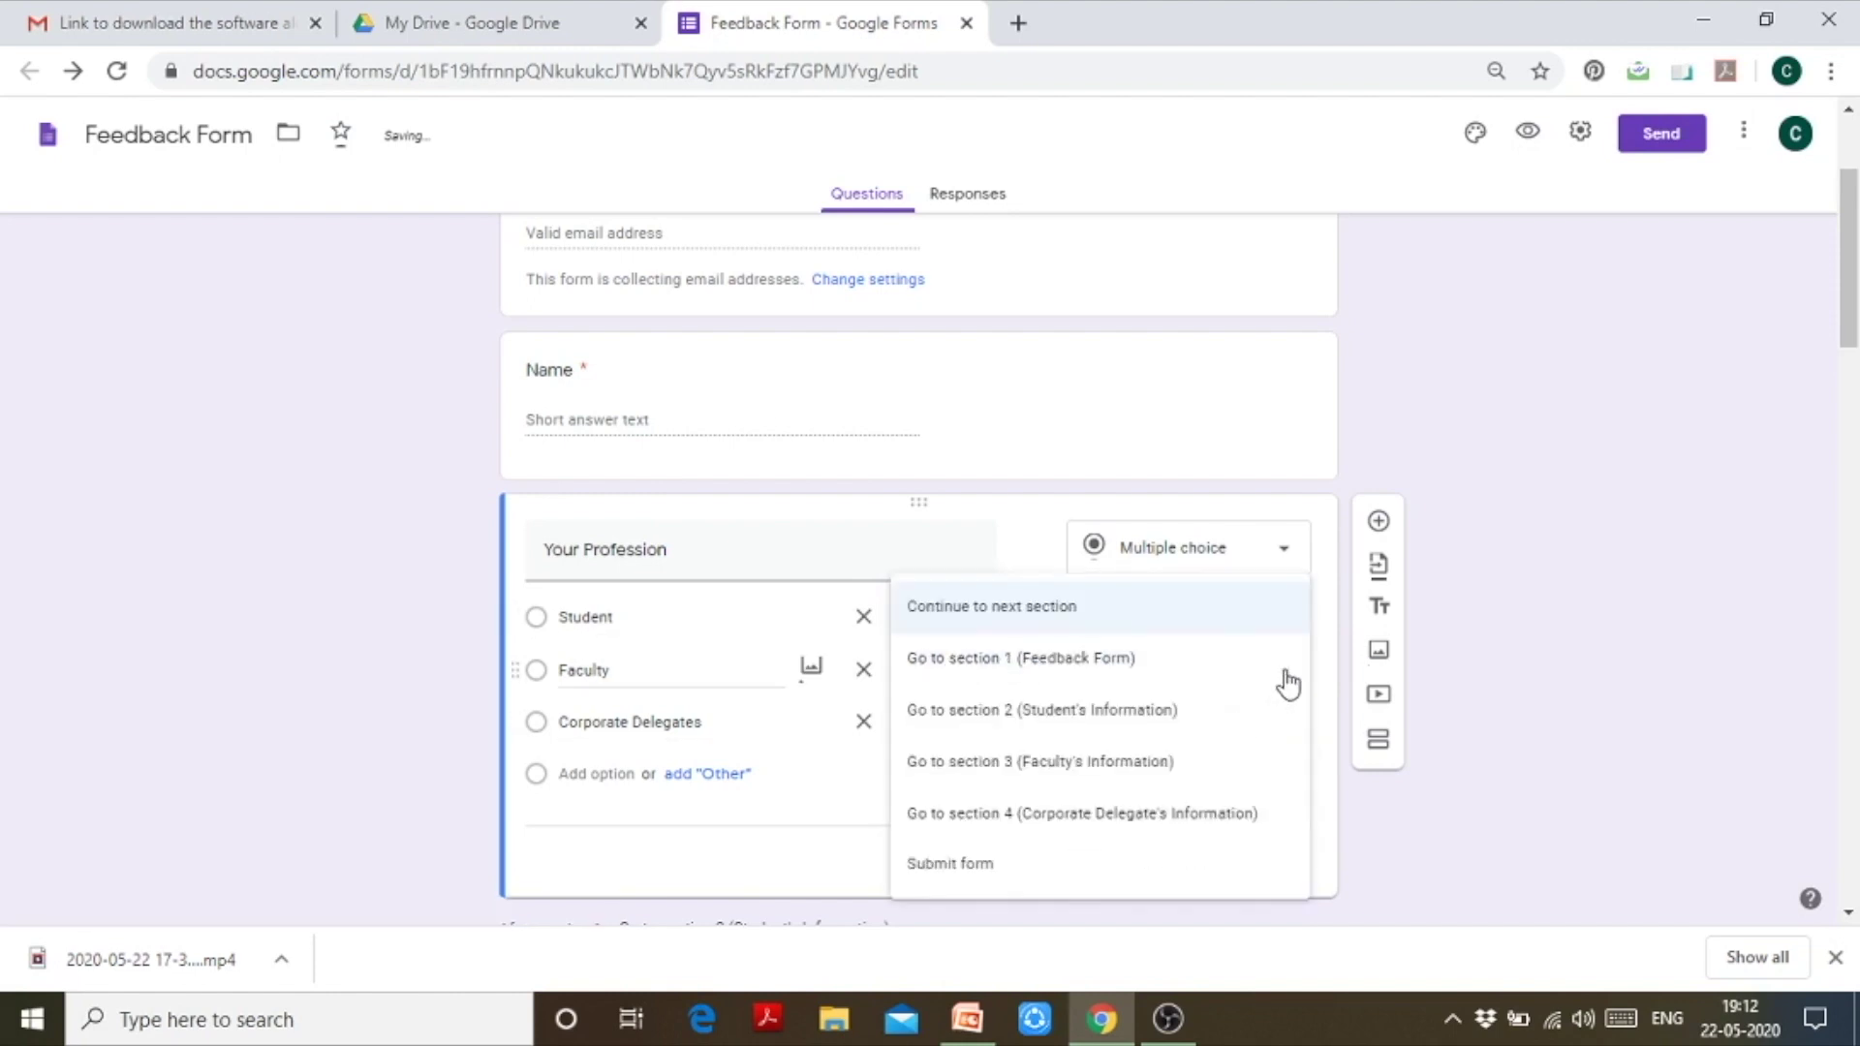
left_click(1228, 781)
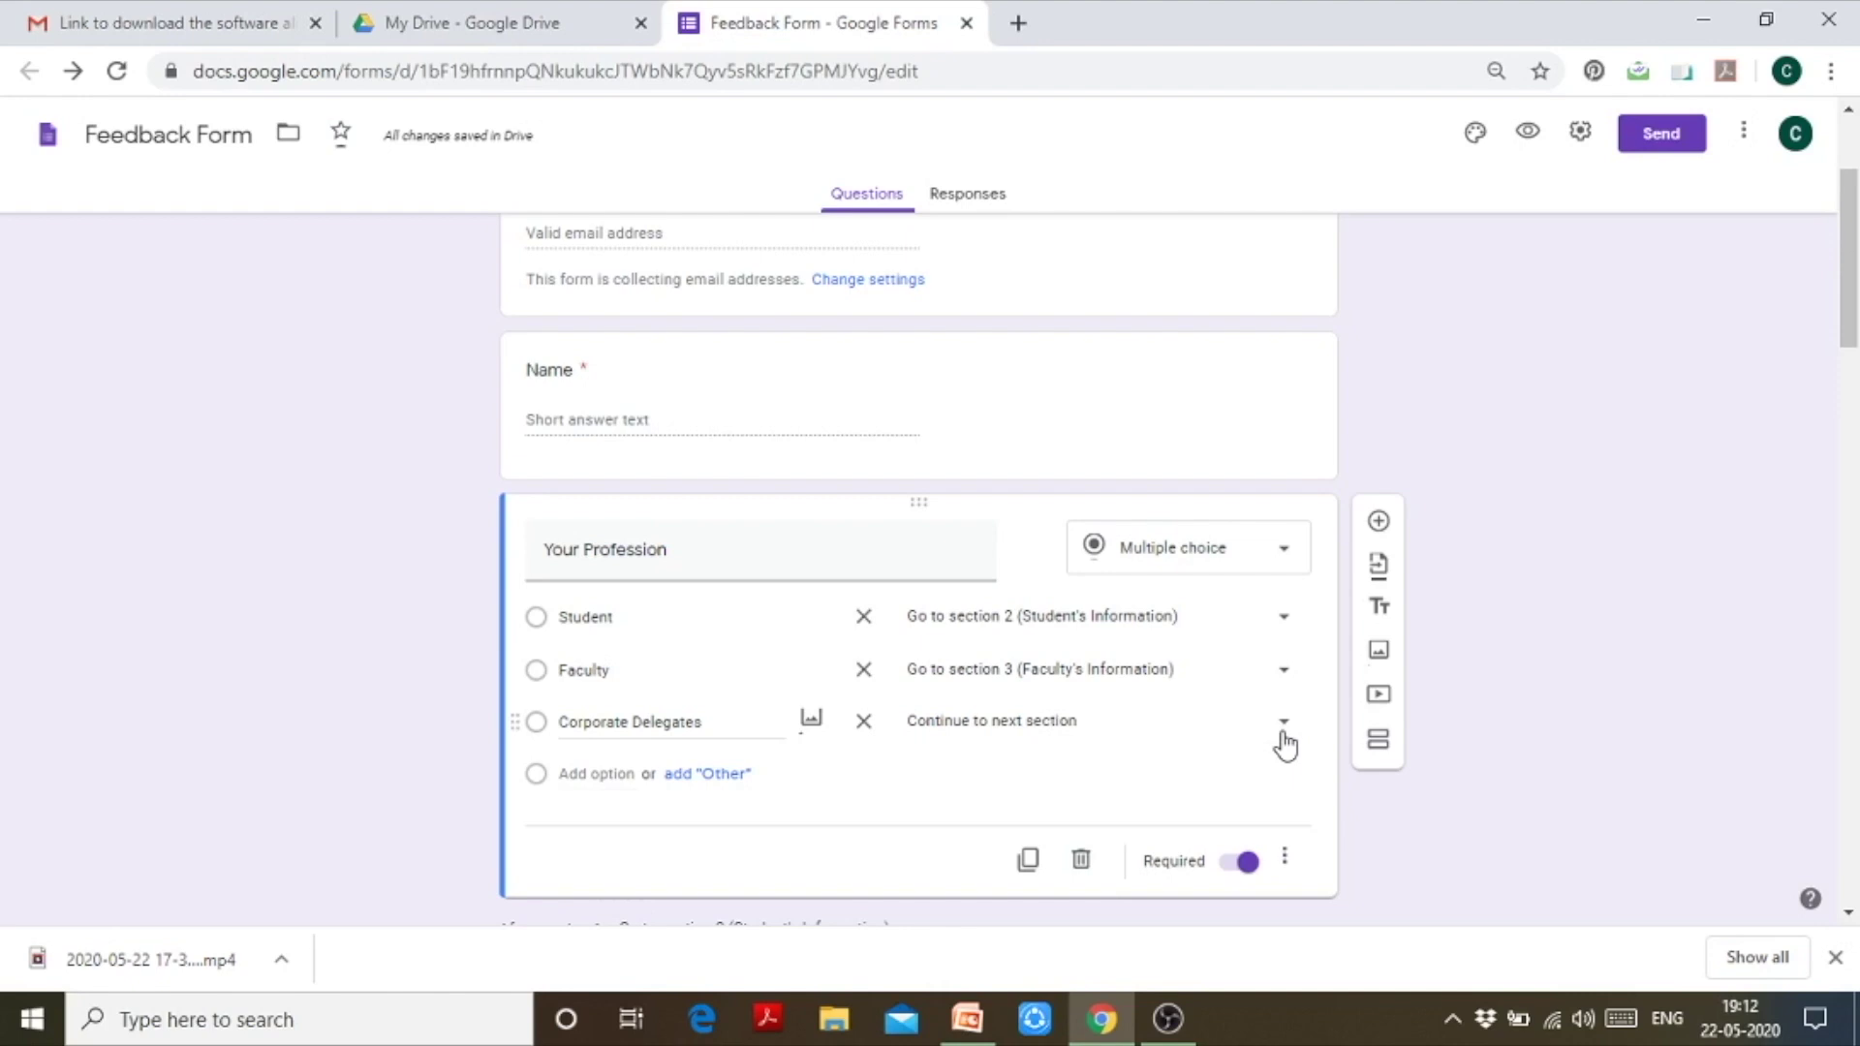
left_click(1284, 746)
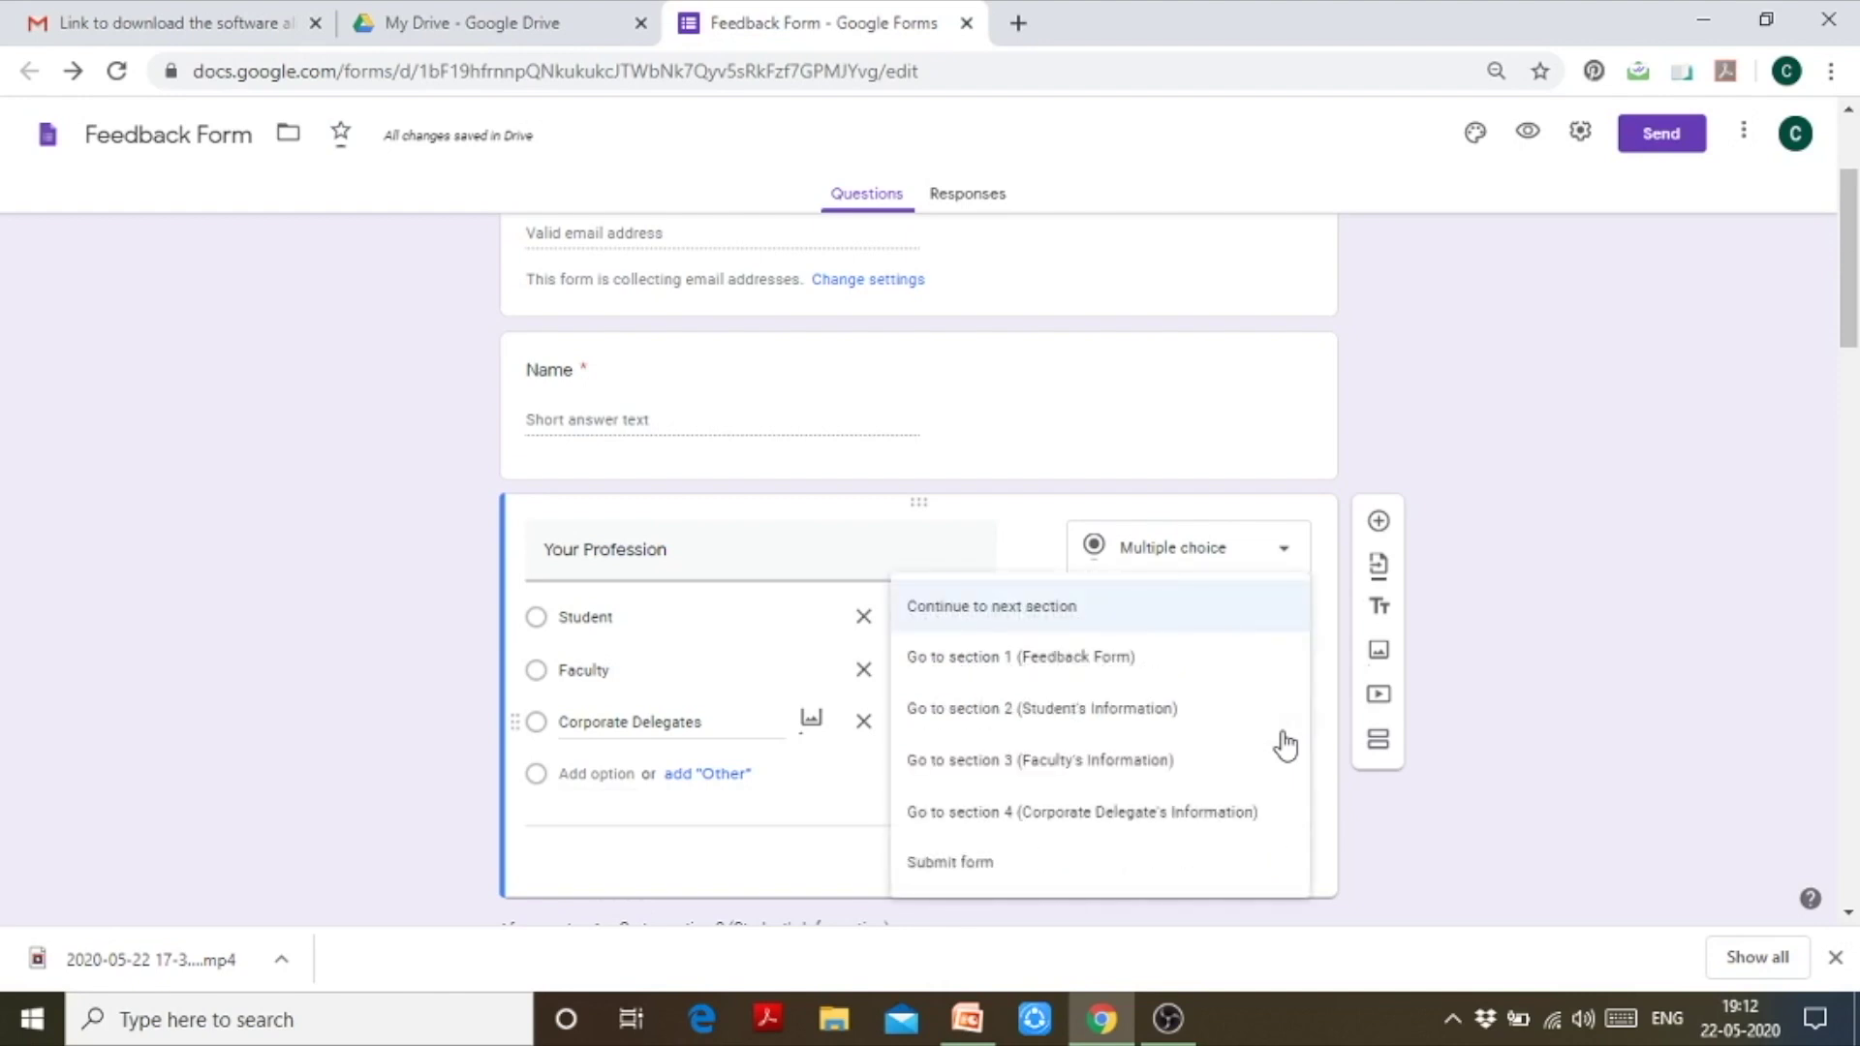
left_click(1270, 815)
left_click_drag(1847, 337, 1851, 412)
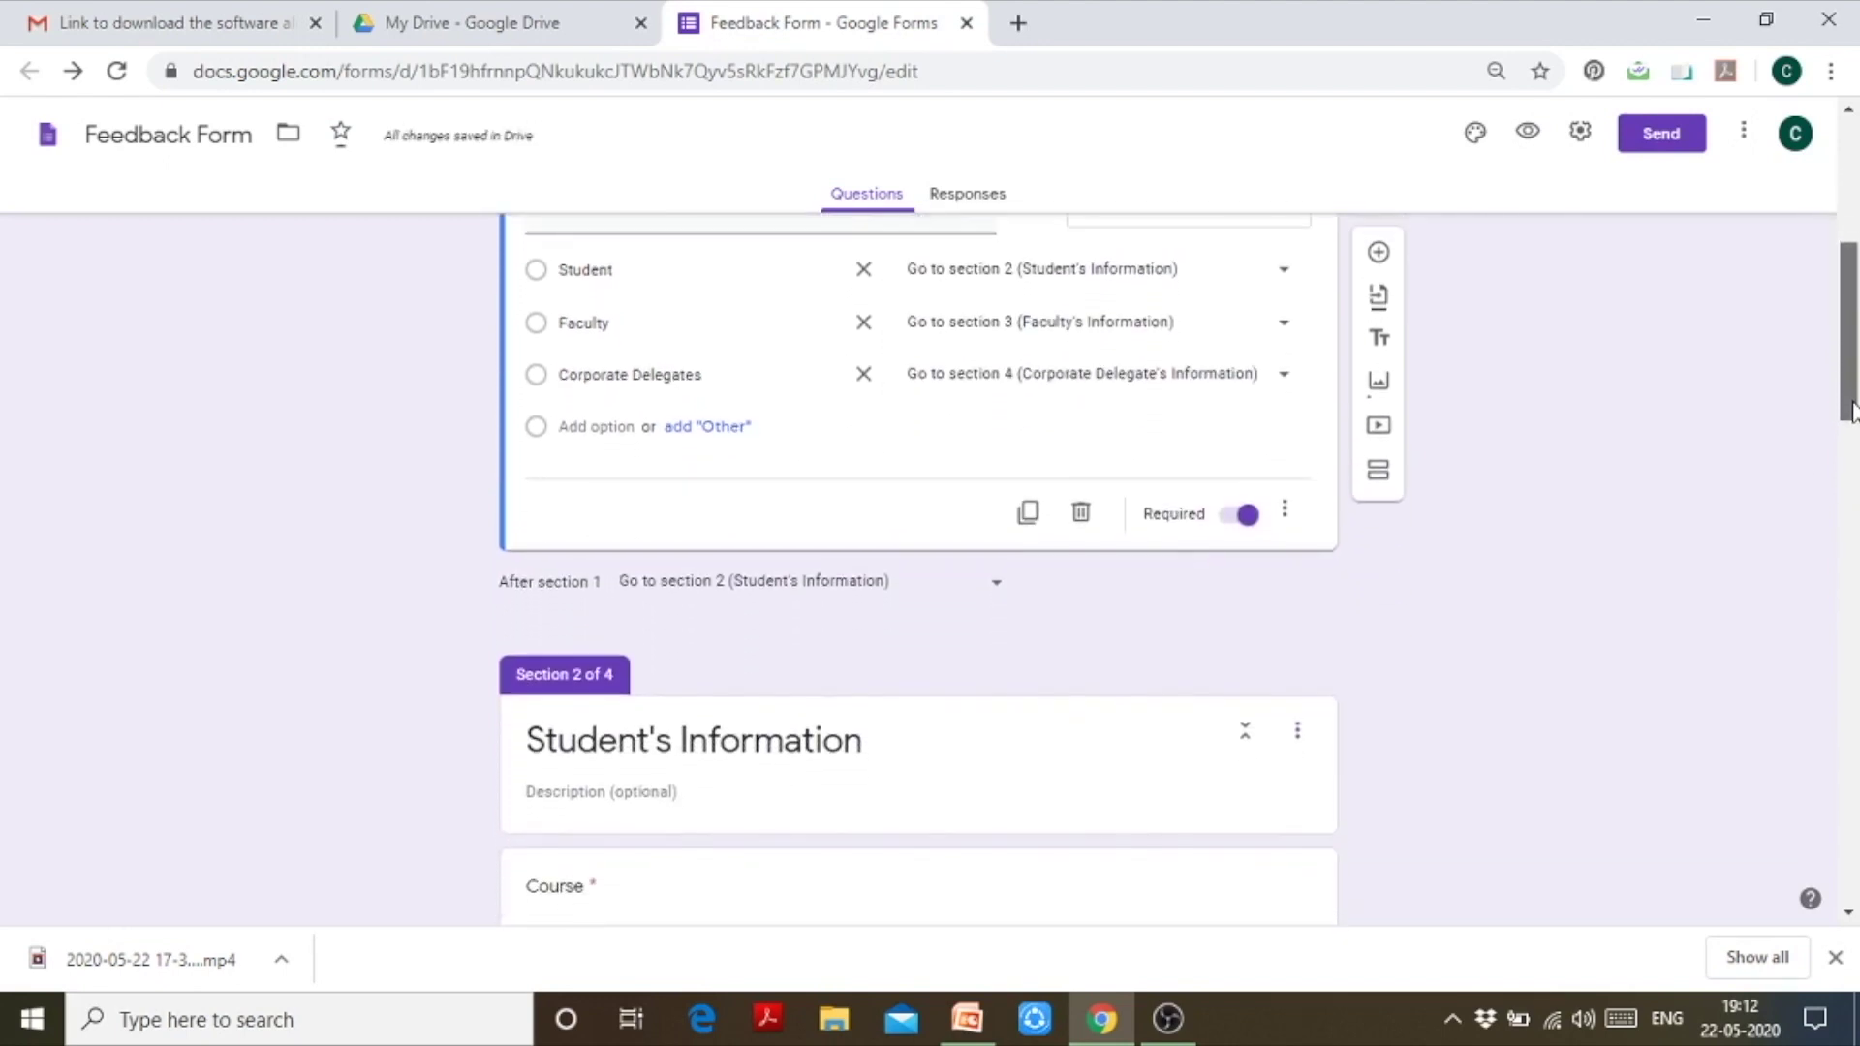
left_click(999, 588)
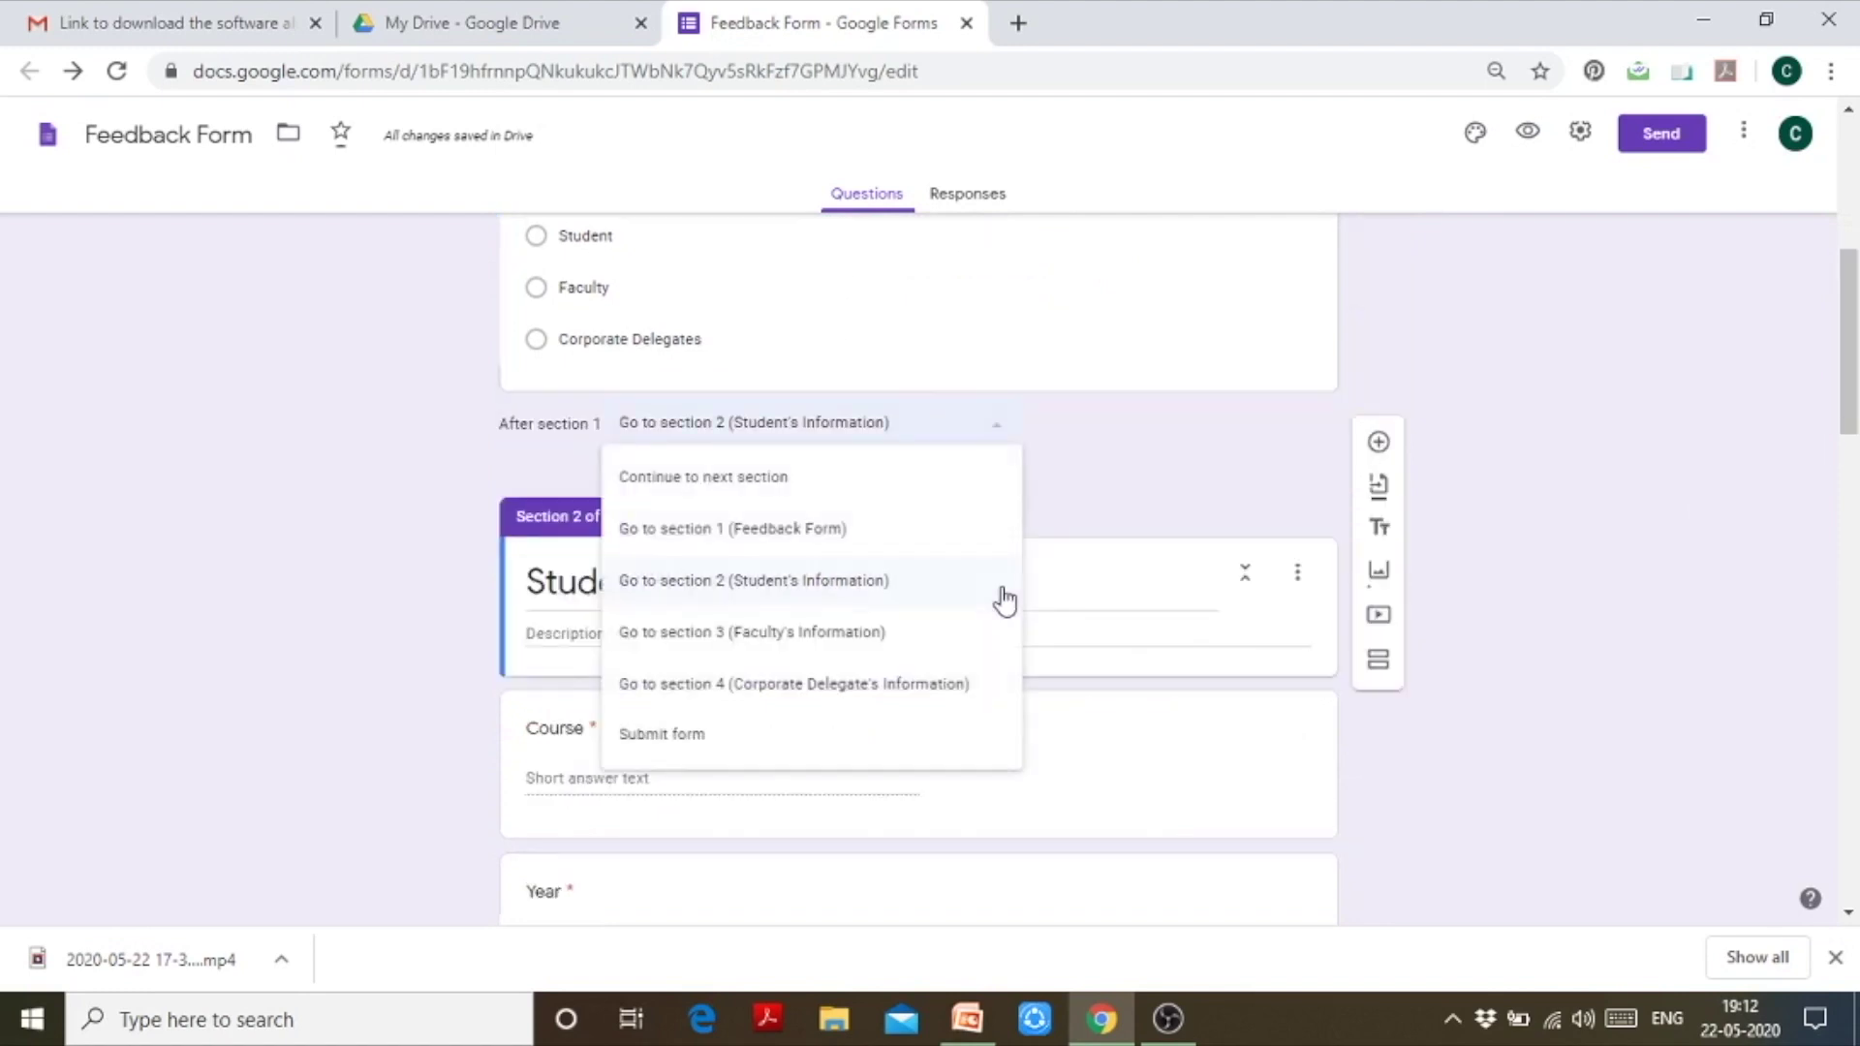
Step: Set section 1 to Continue to next section and review the Your Profession branching
left_click(873, 482)
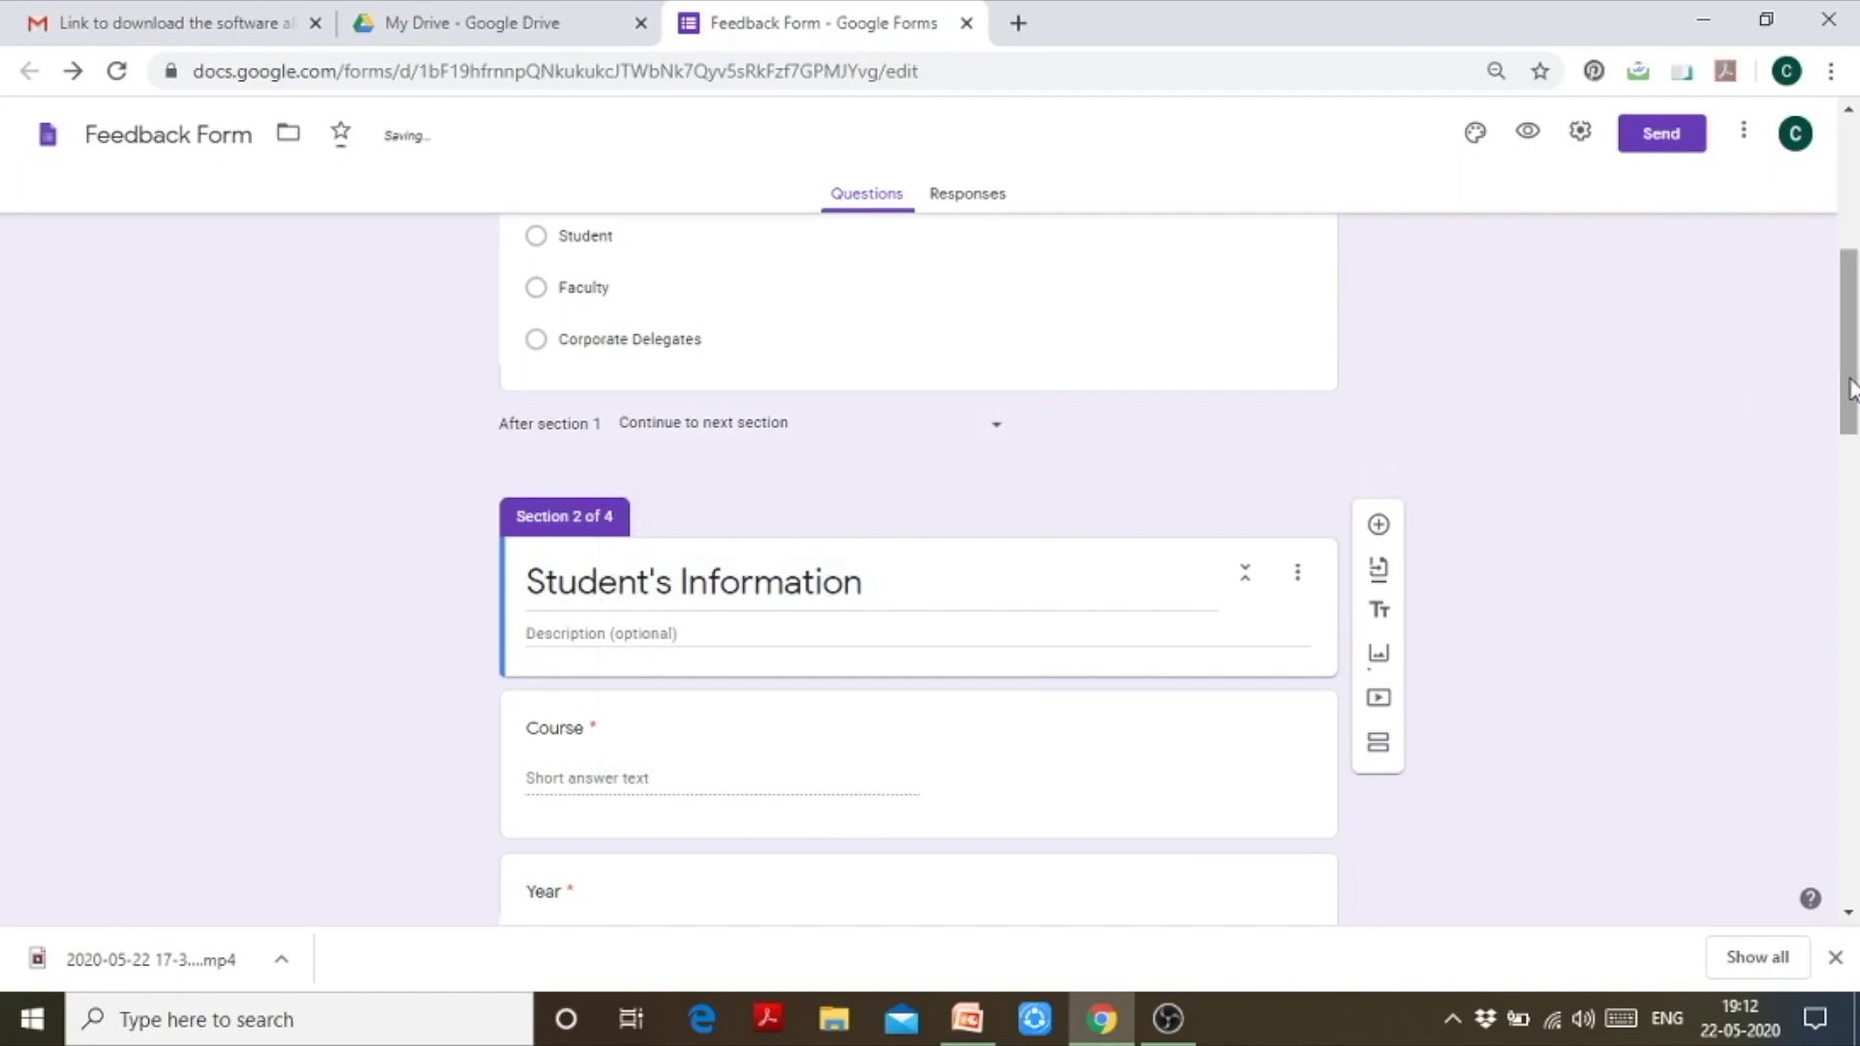
left_click_drag(1850, 387, 1850, 365)
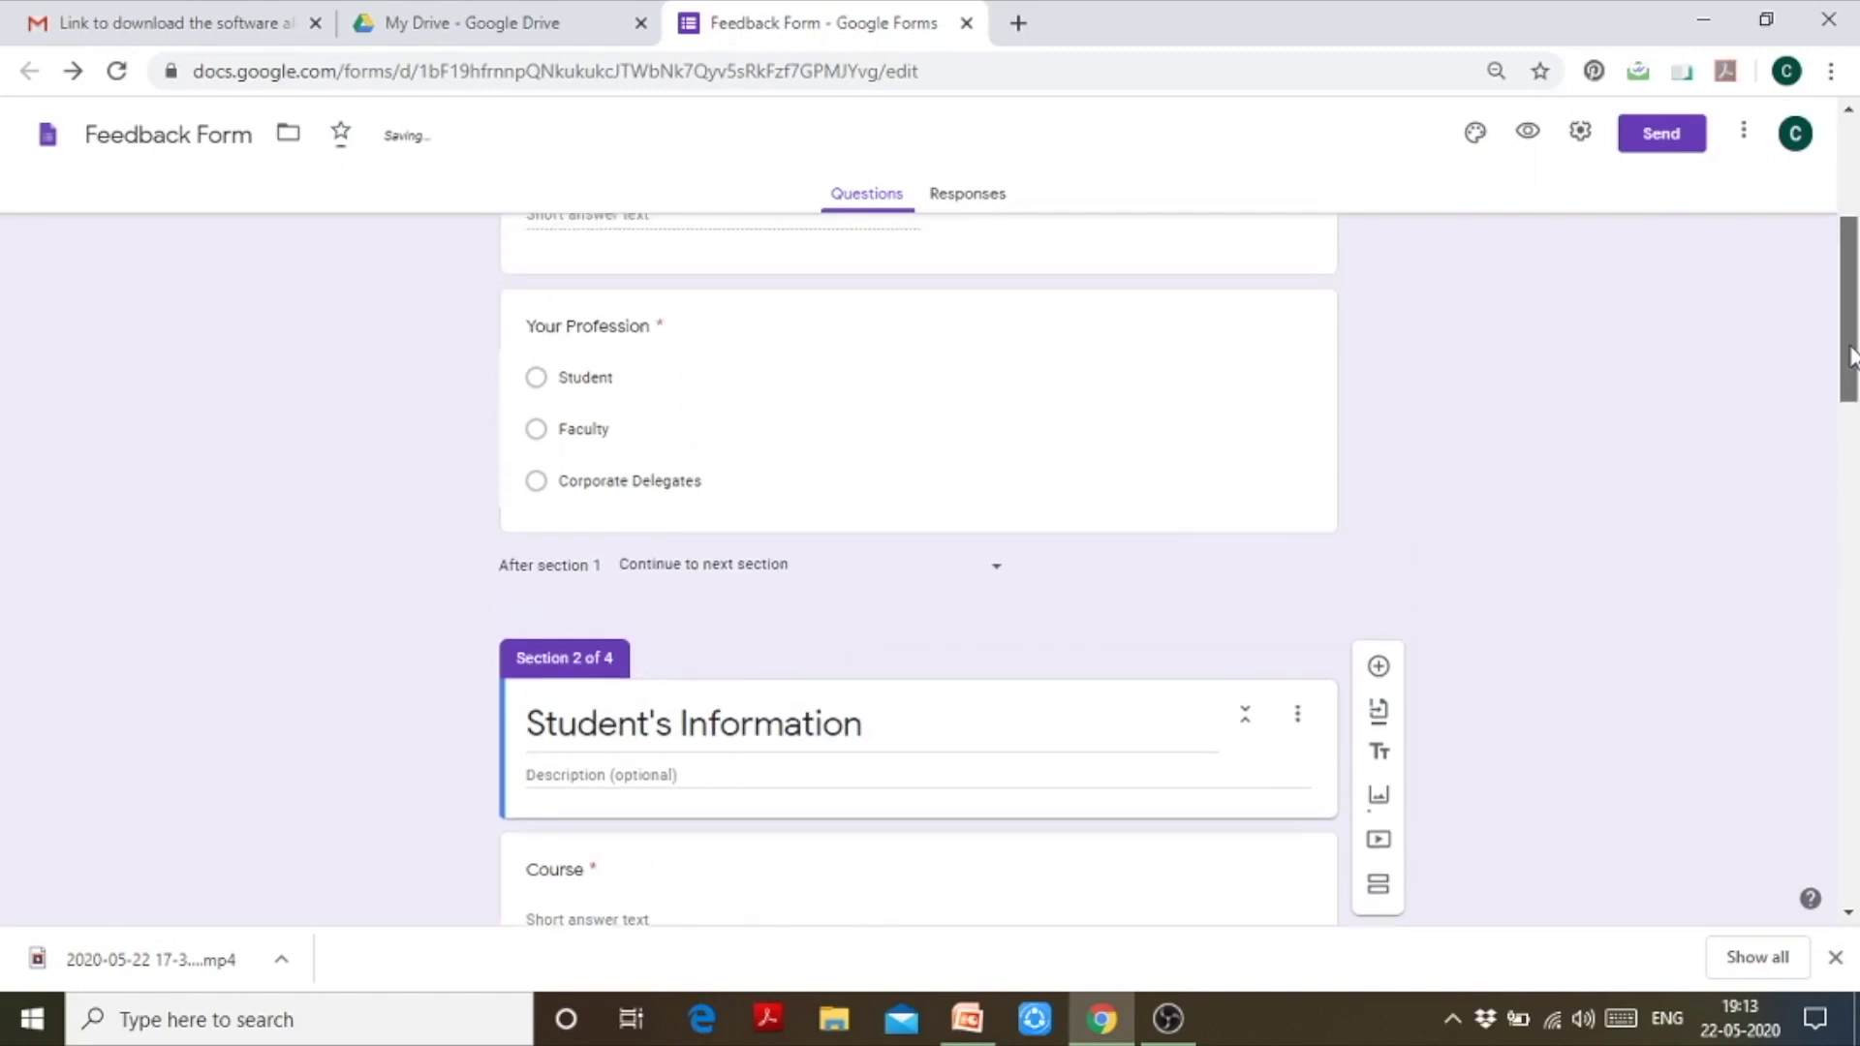
left_click(1002, 465)
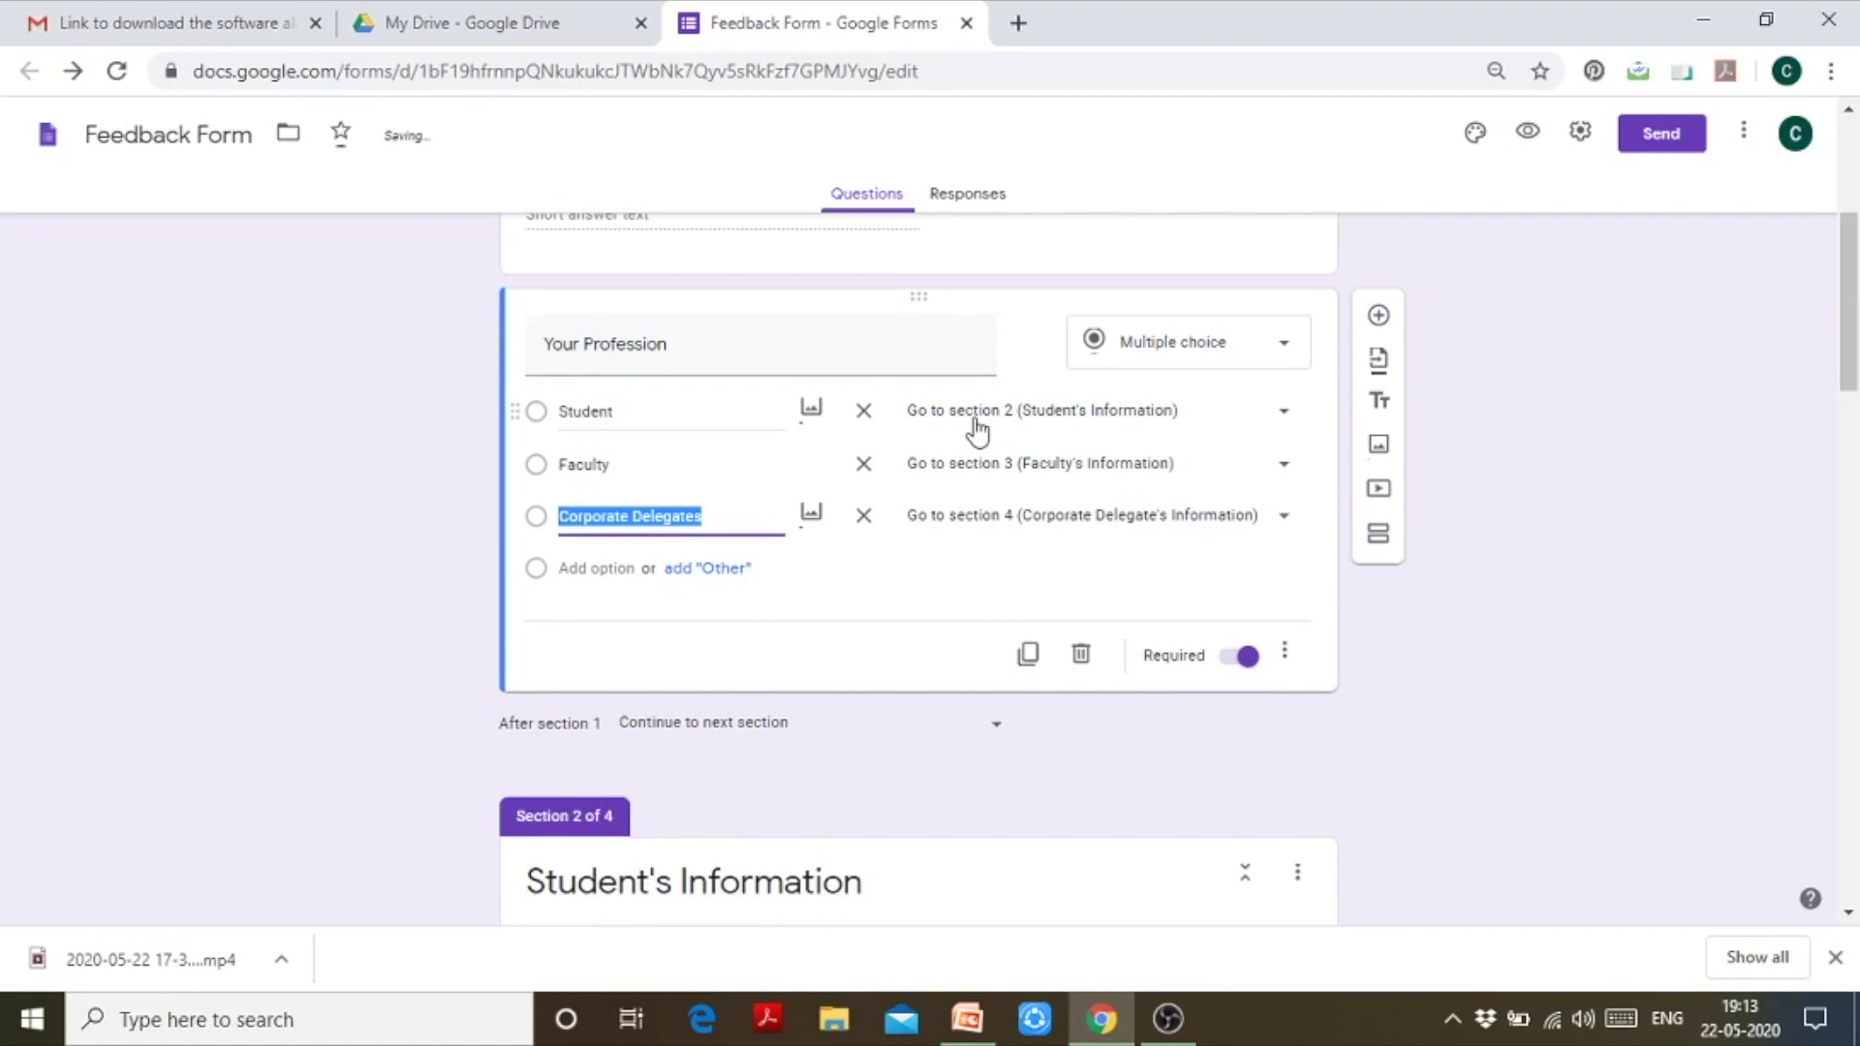
left_click(1602, 726)
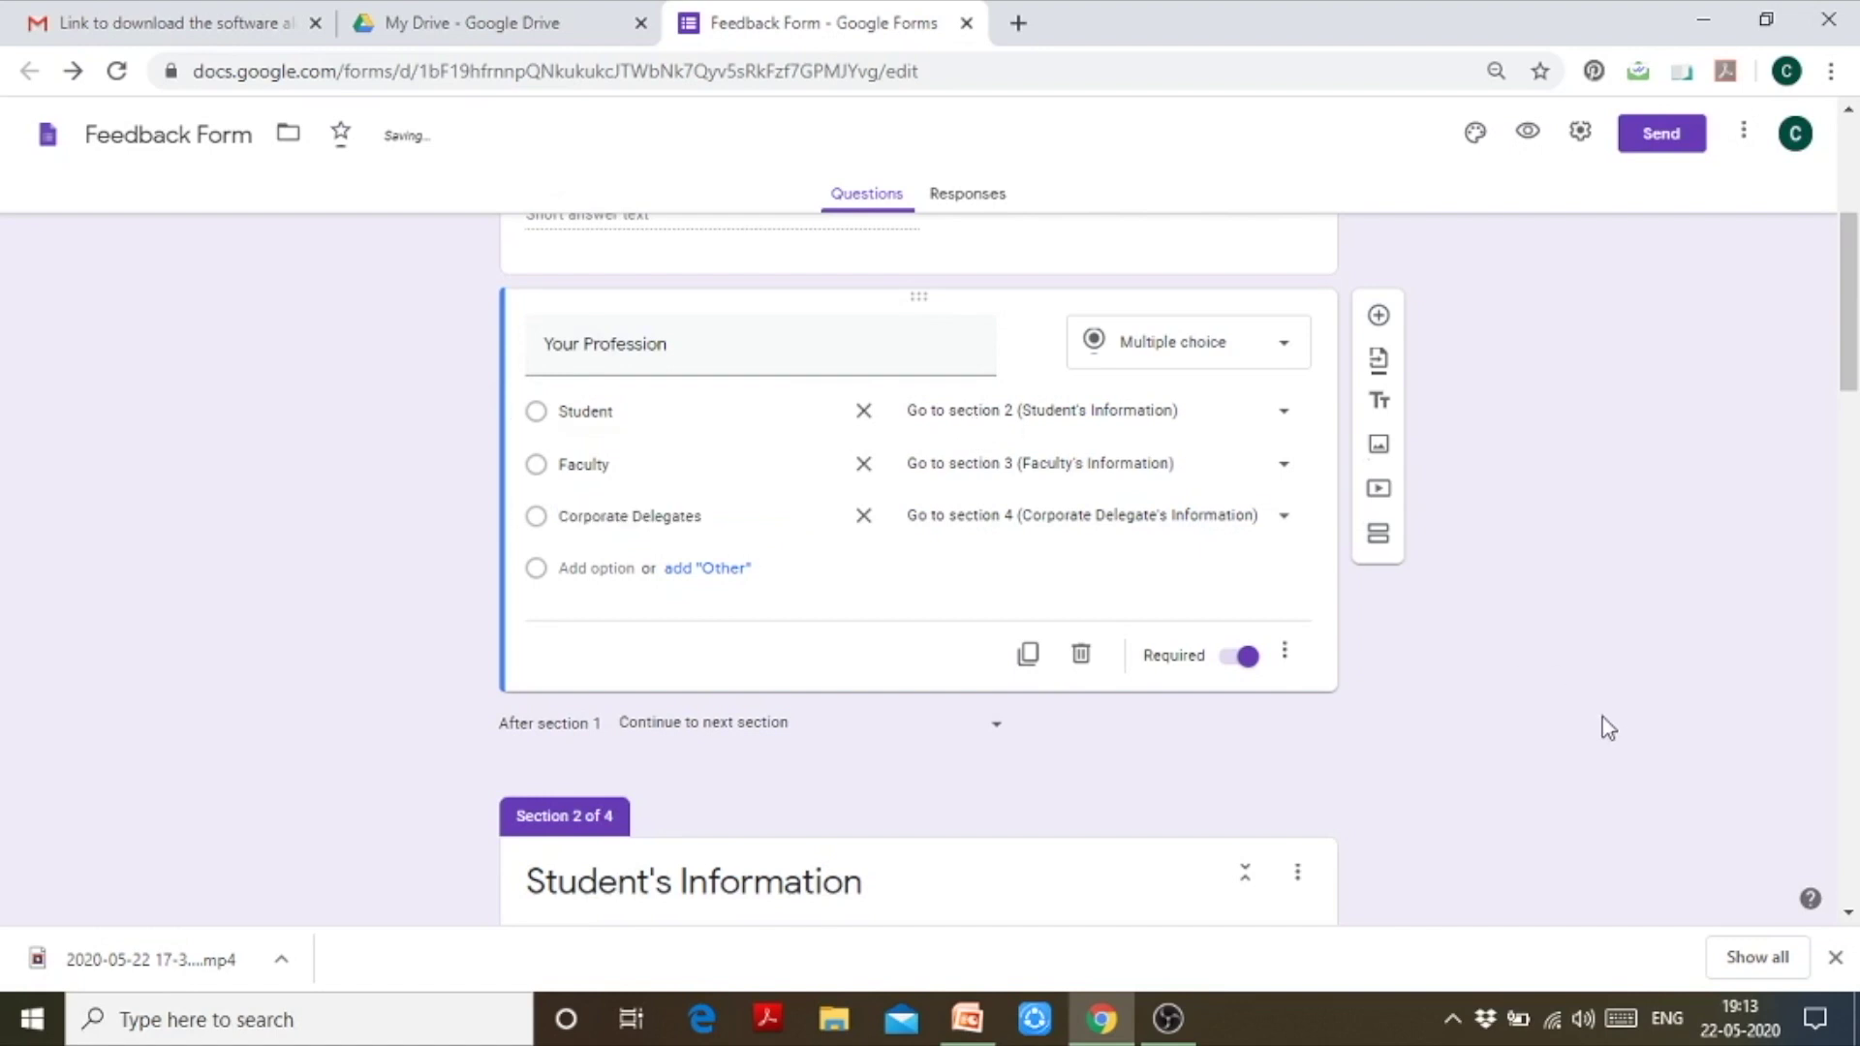
Step: Make both section 2 and section 3 end with Submit form
left_click_drag(1854, 334, 1852, 544)
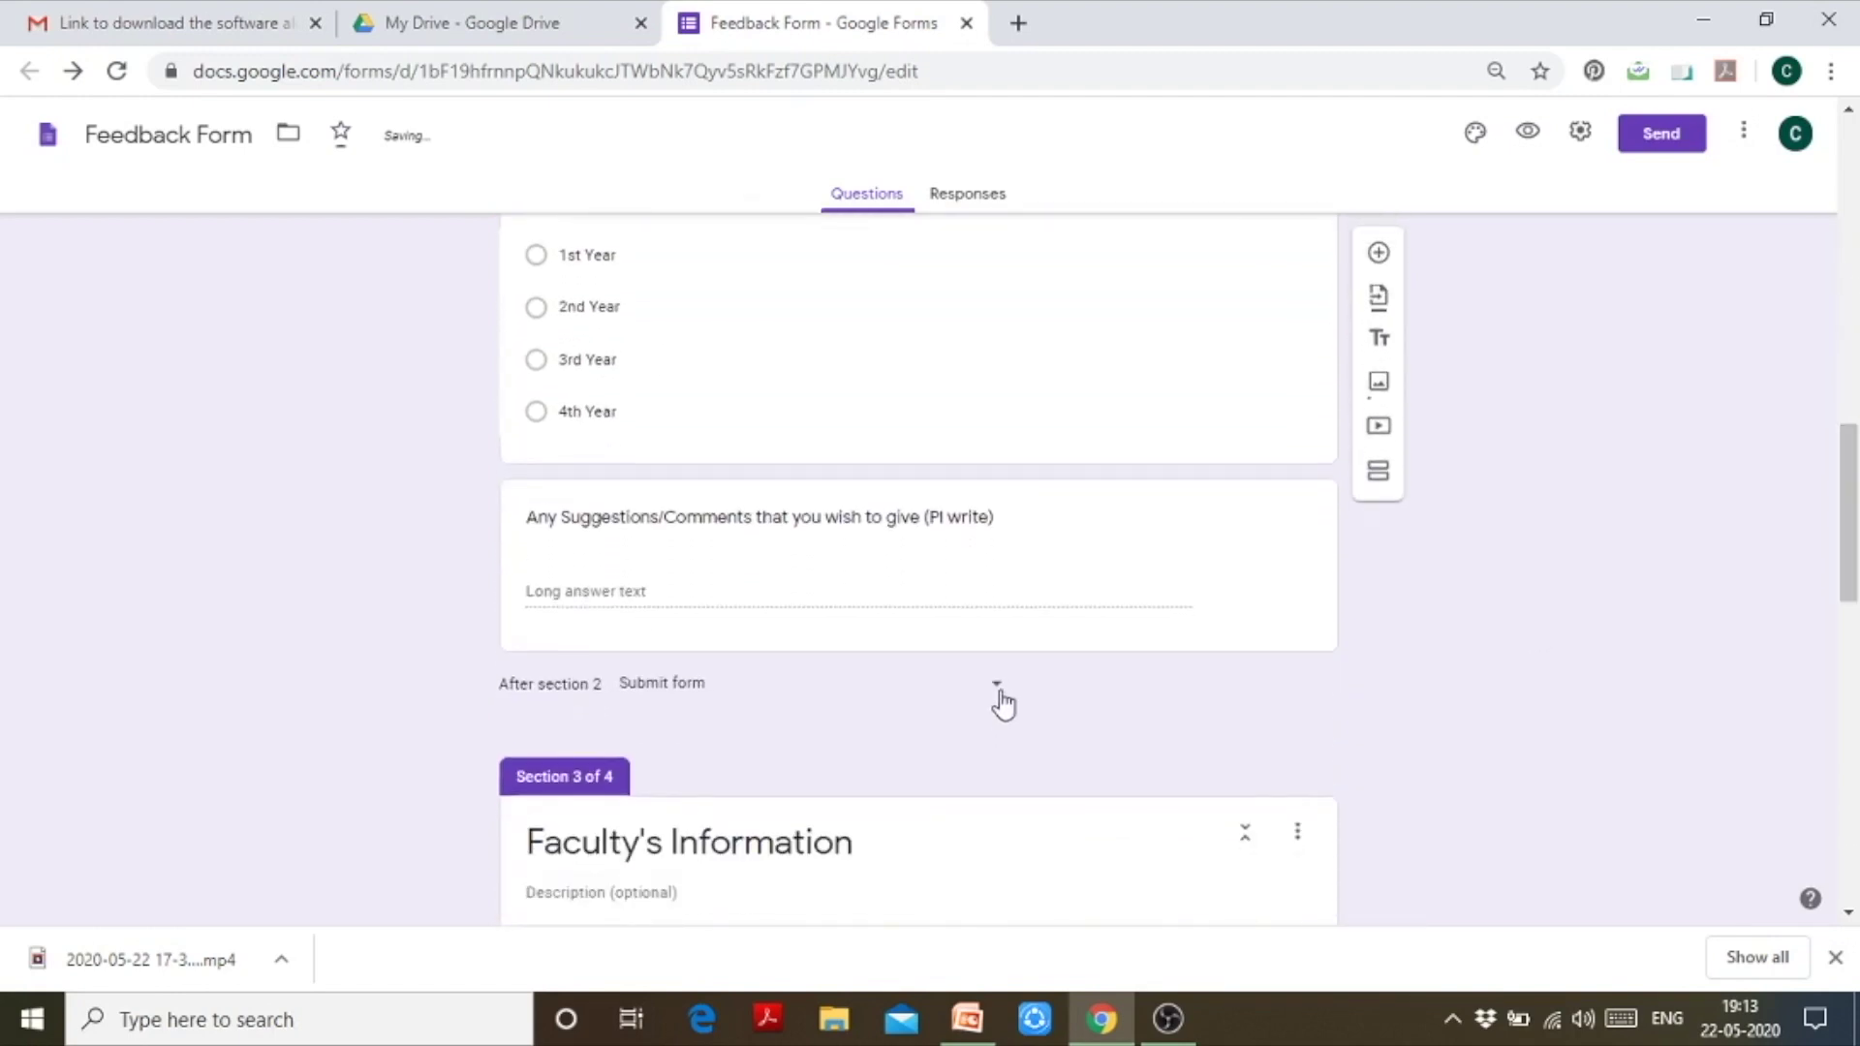
left_click(1002, 703)
left_click(955, 702)
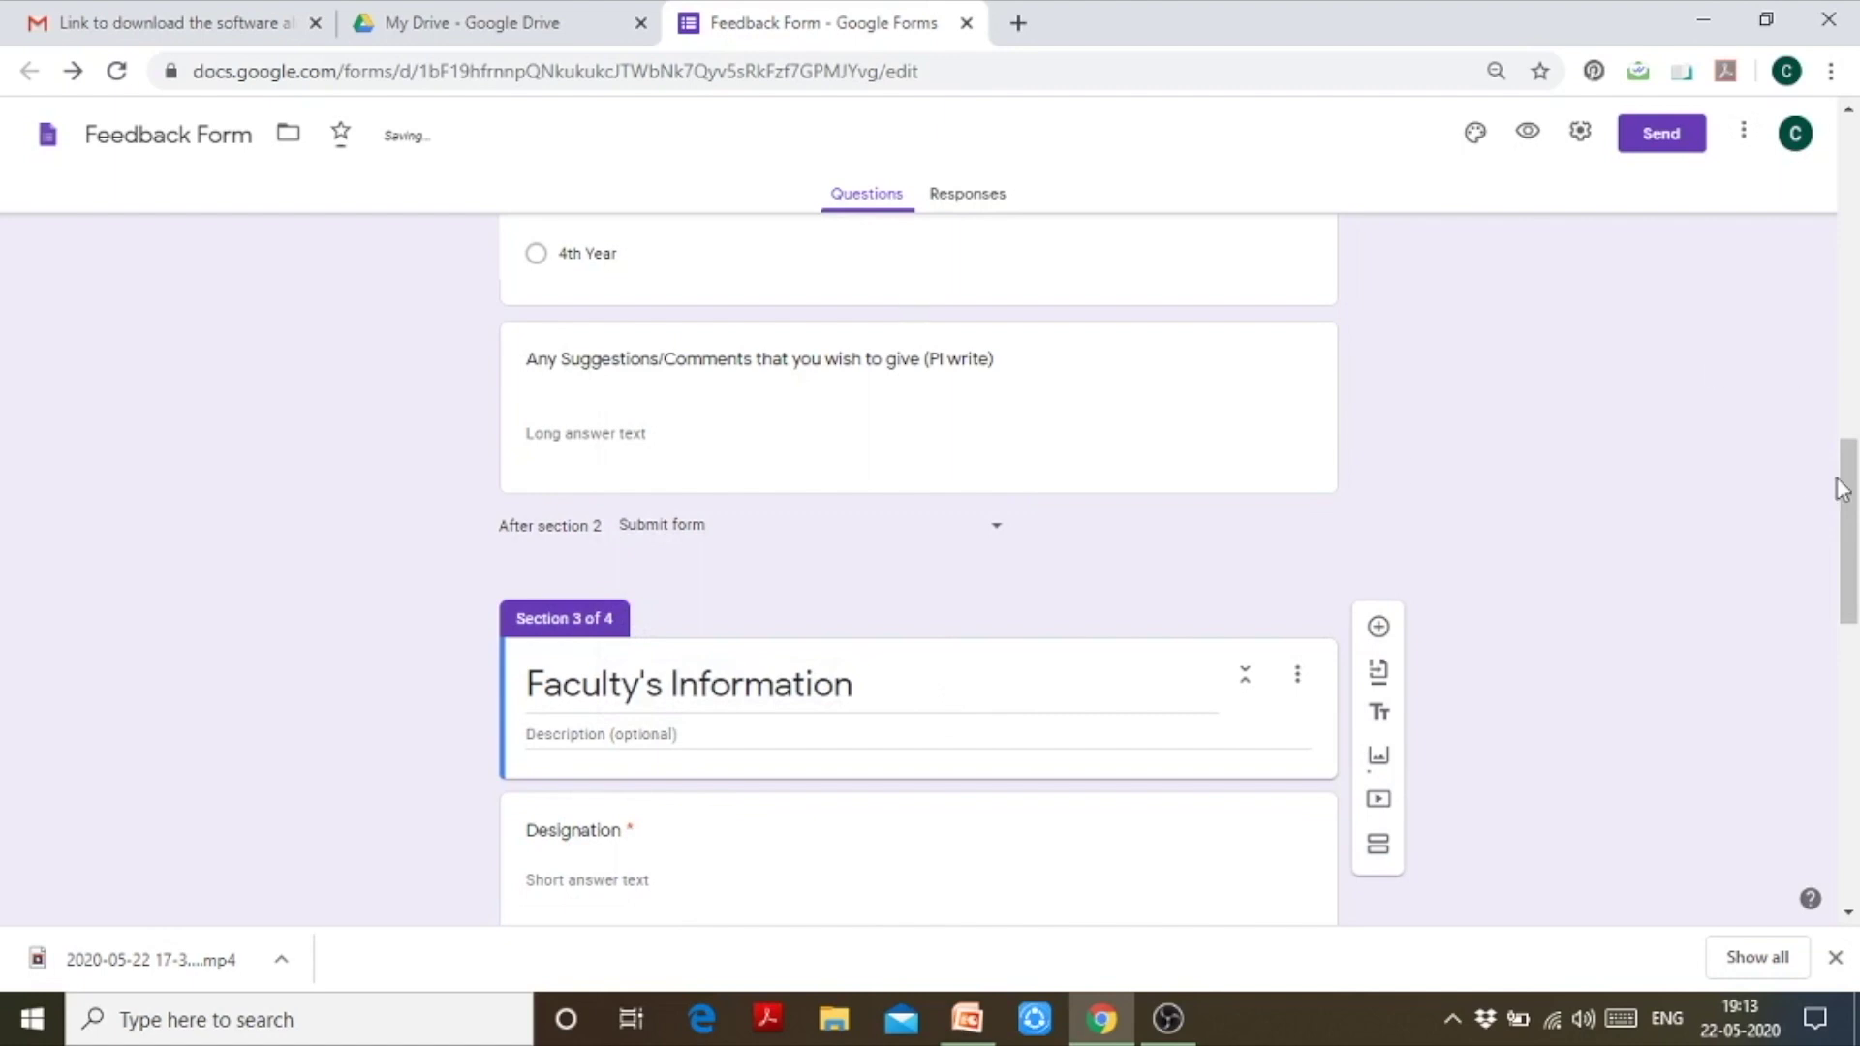
left_click_drag(1851, 485, 1855, 642)
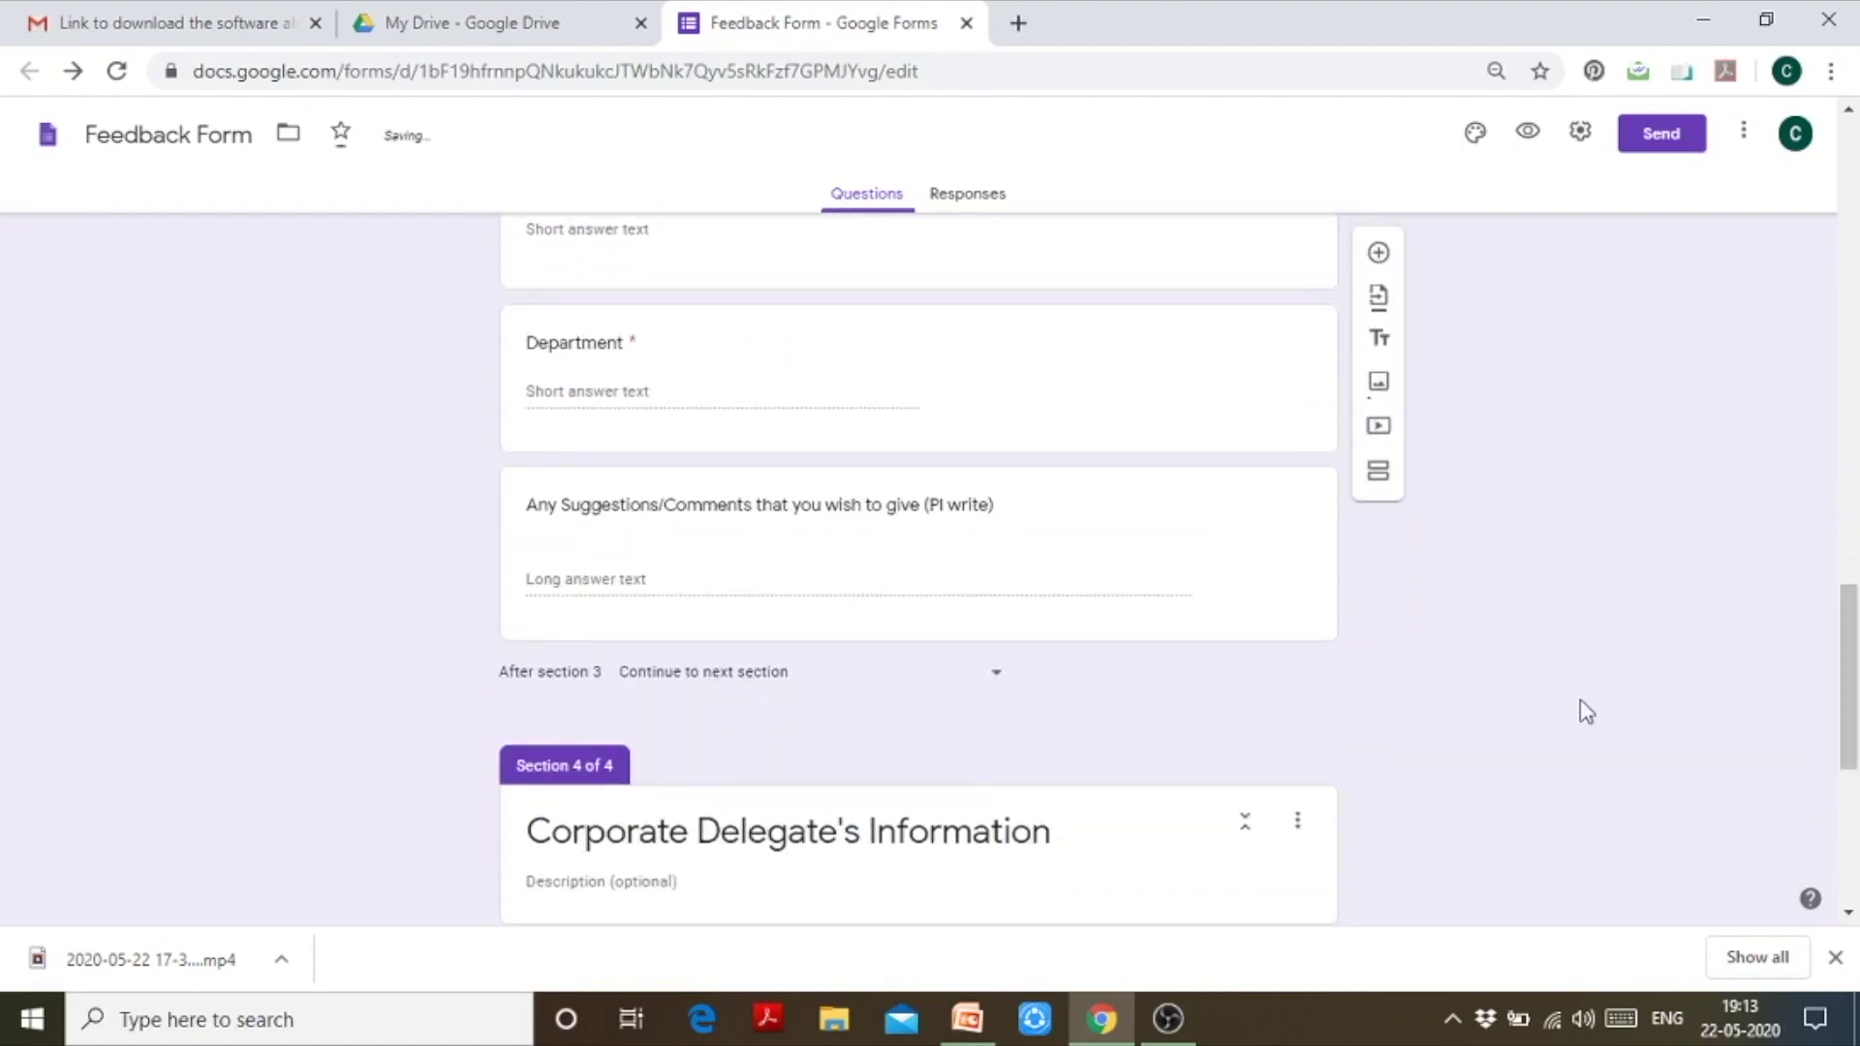
left_click(1000, 680)
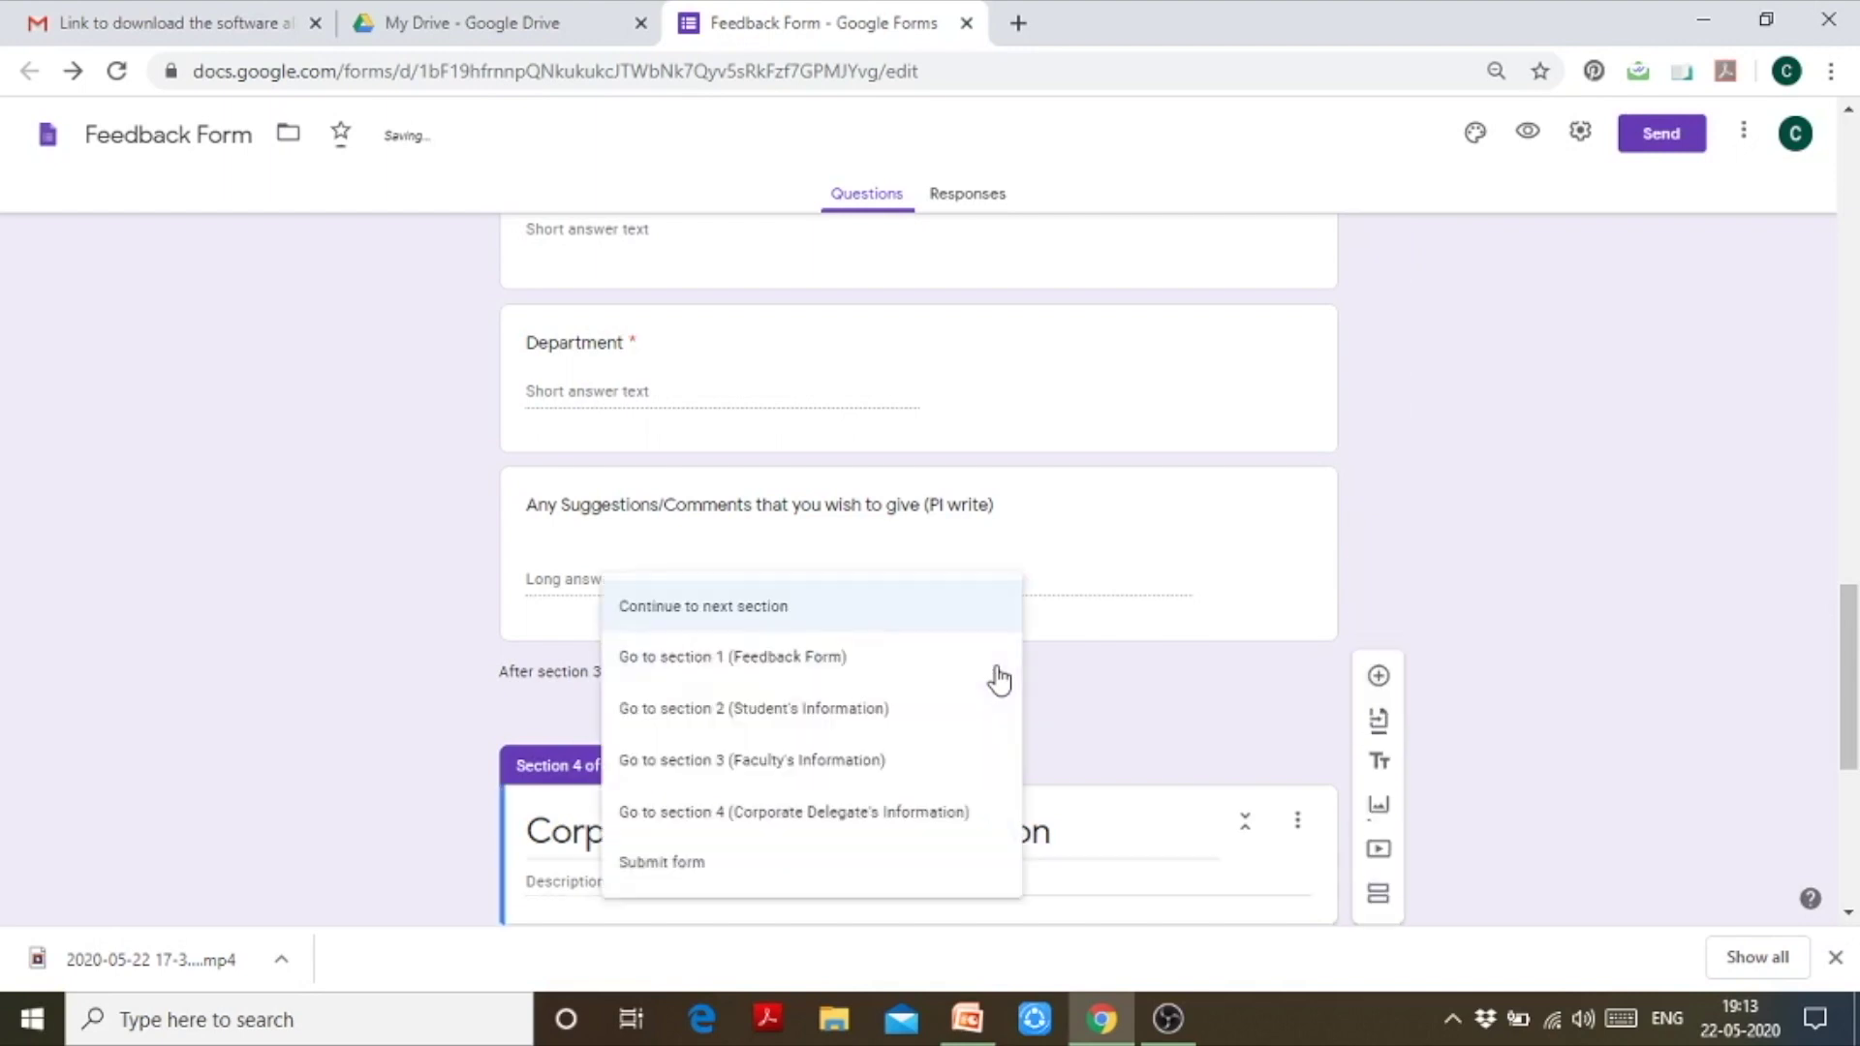
left_click(950, 870)
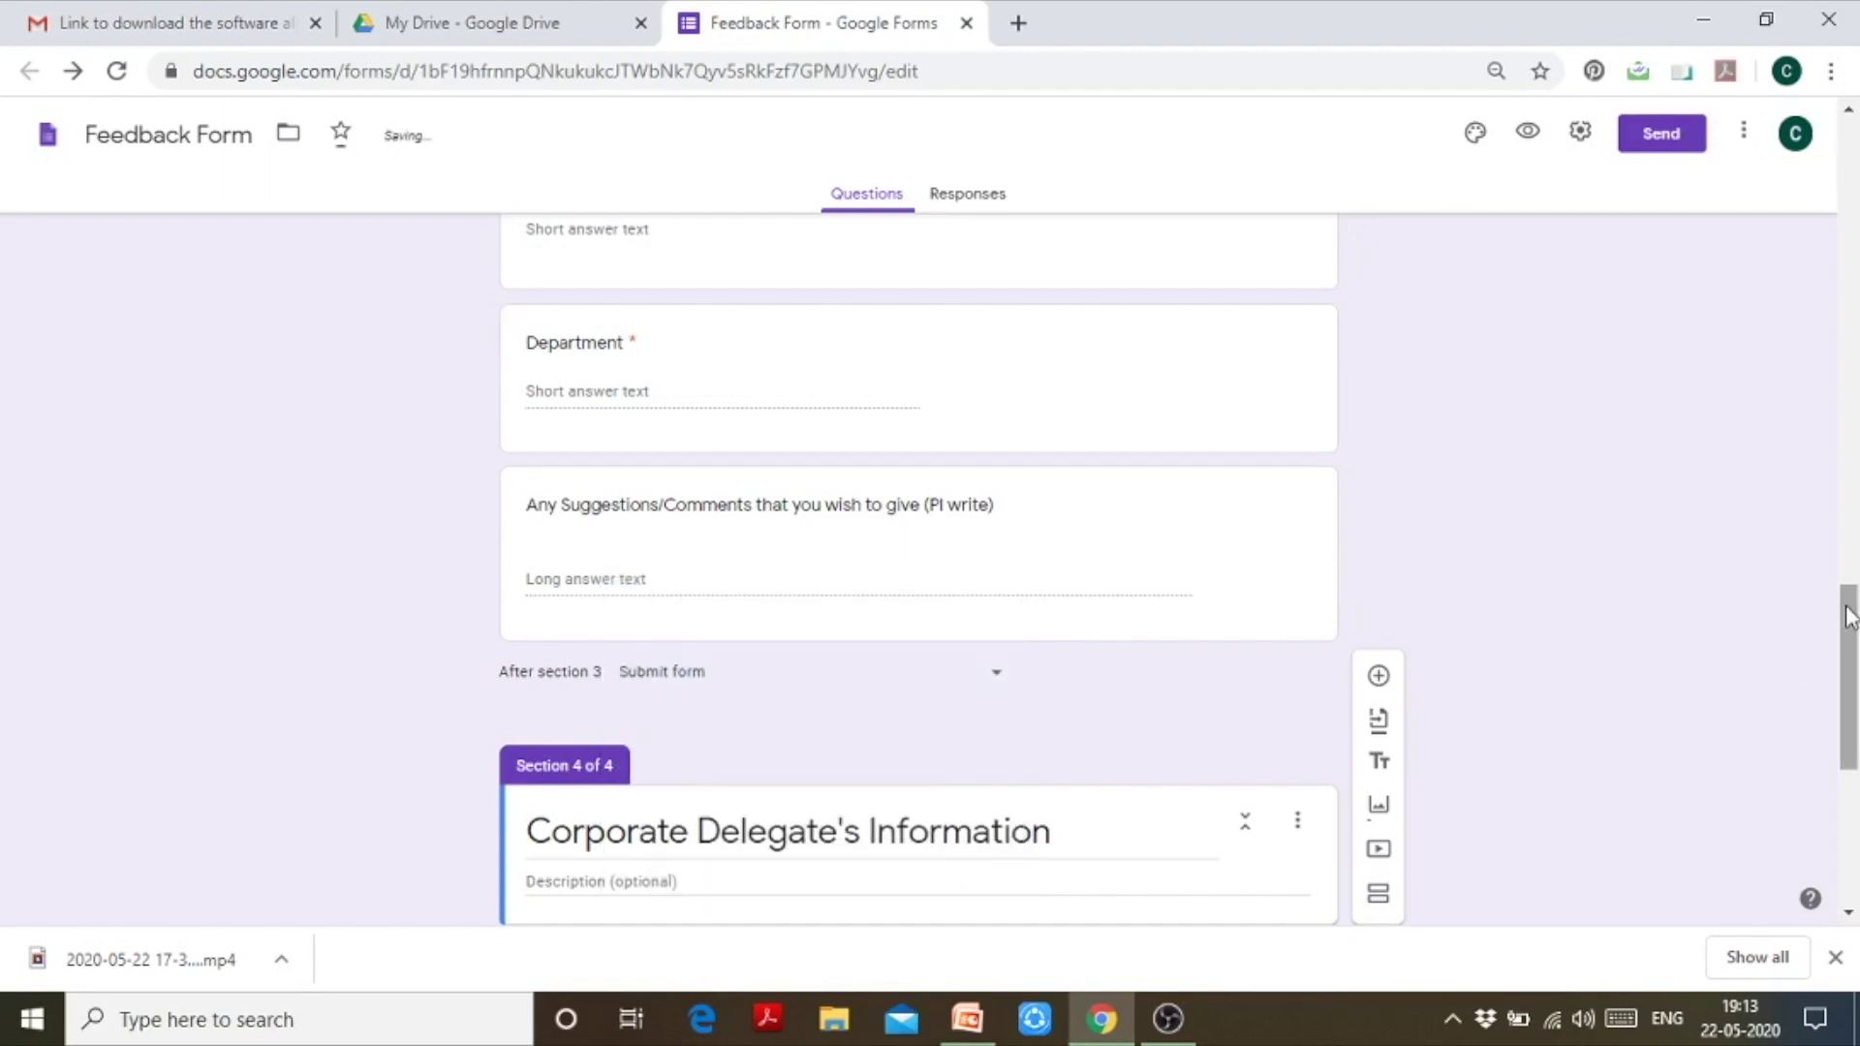
scroll(1850, 620, "down", 6)
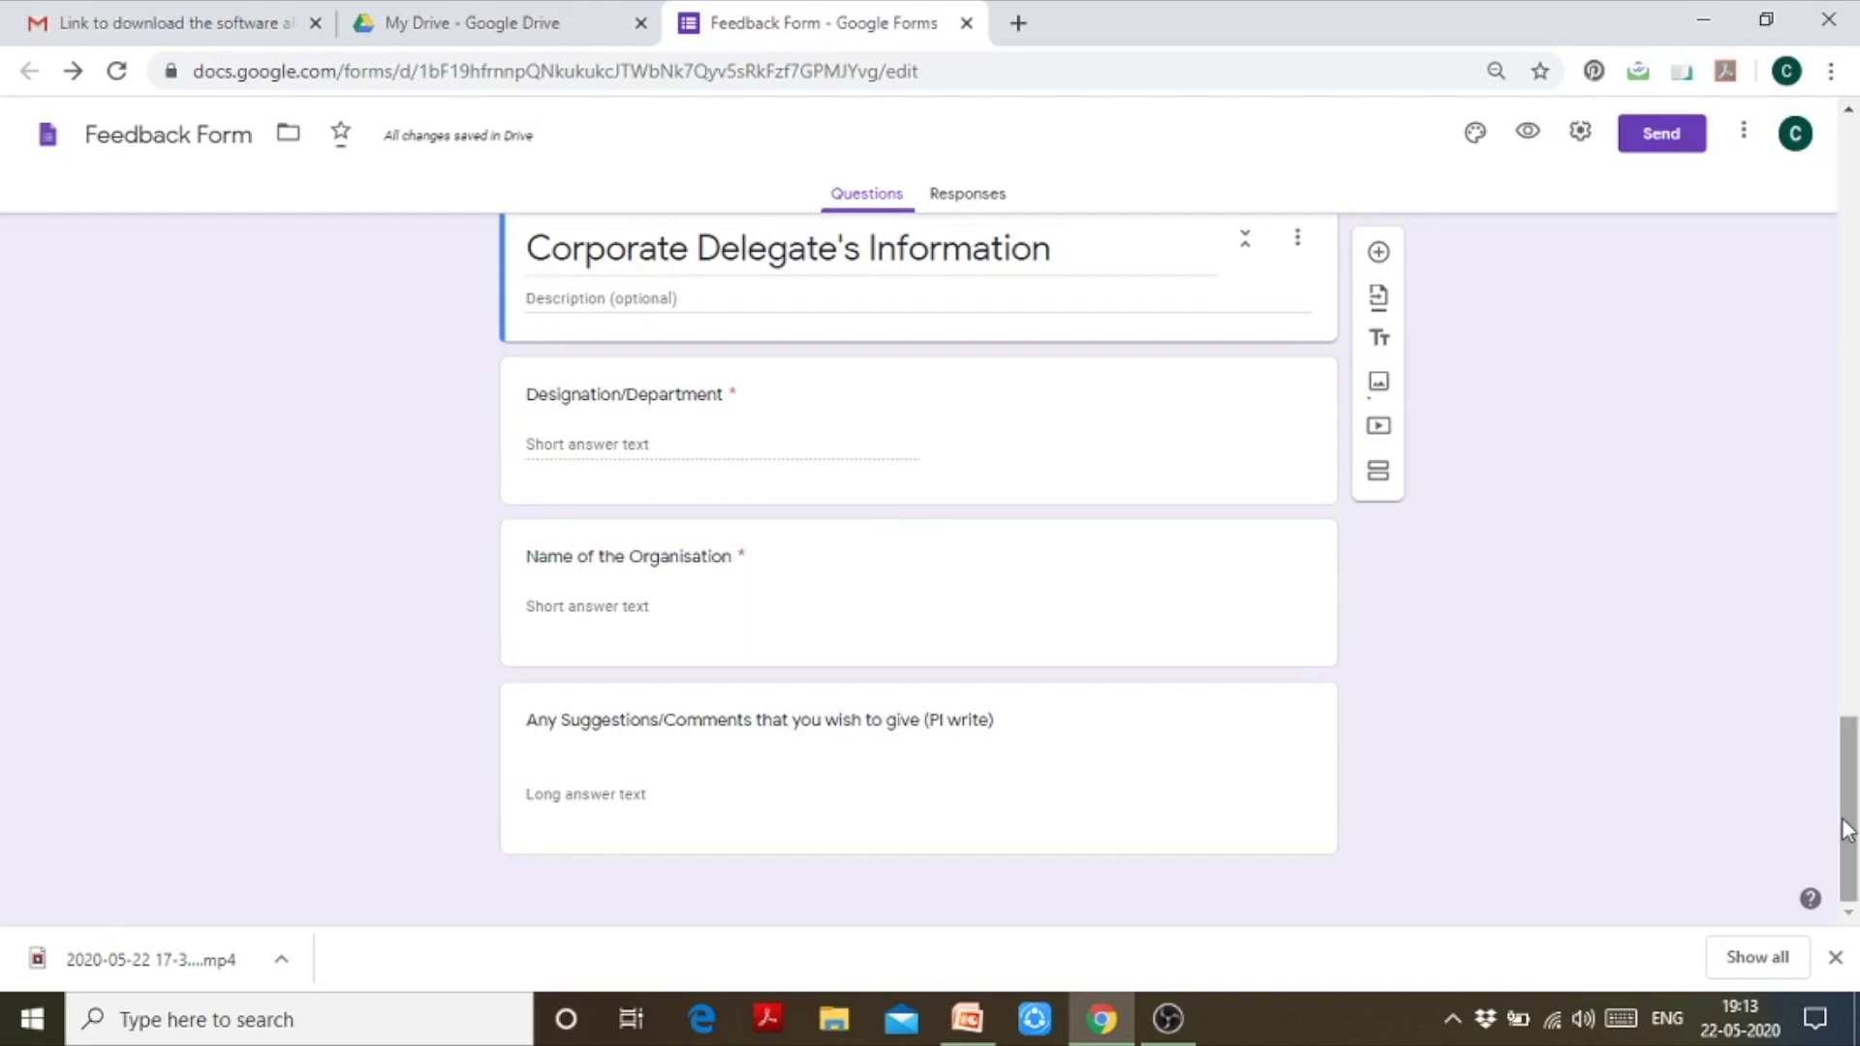
left_click_drag(1848, 831, 1848, 831)
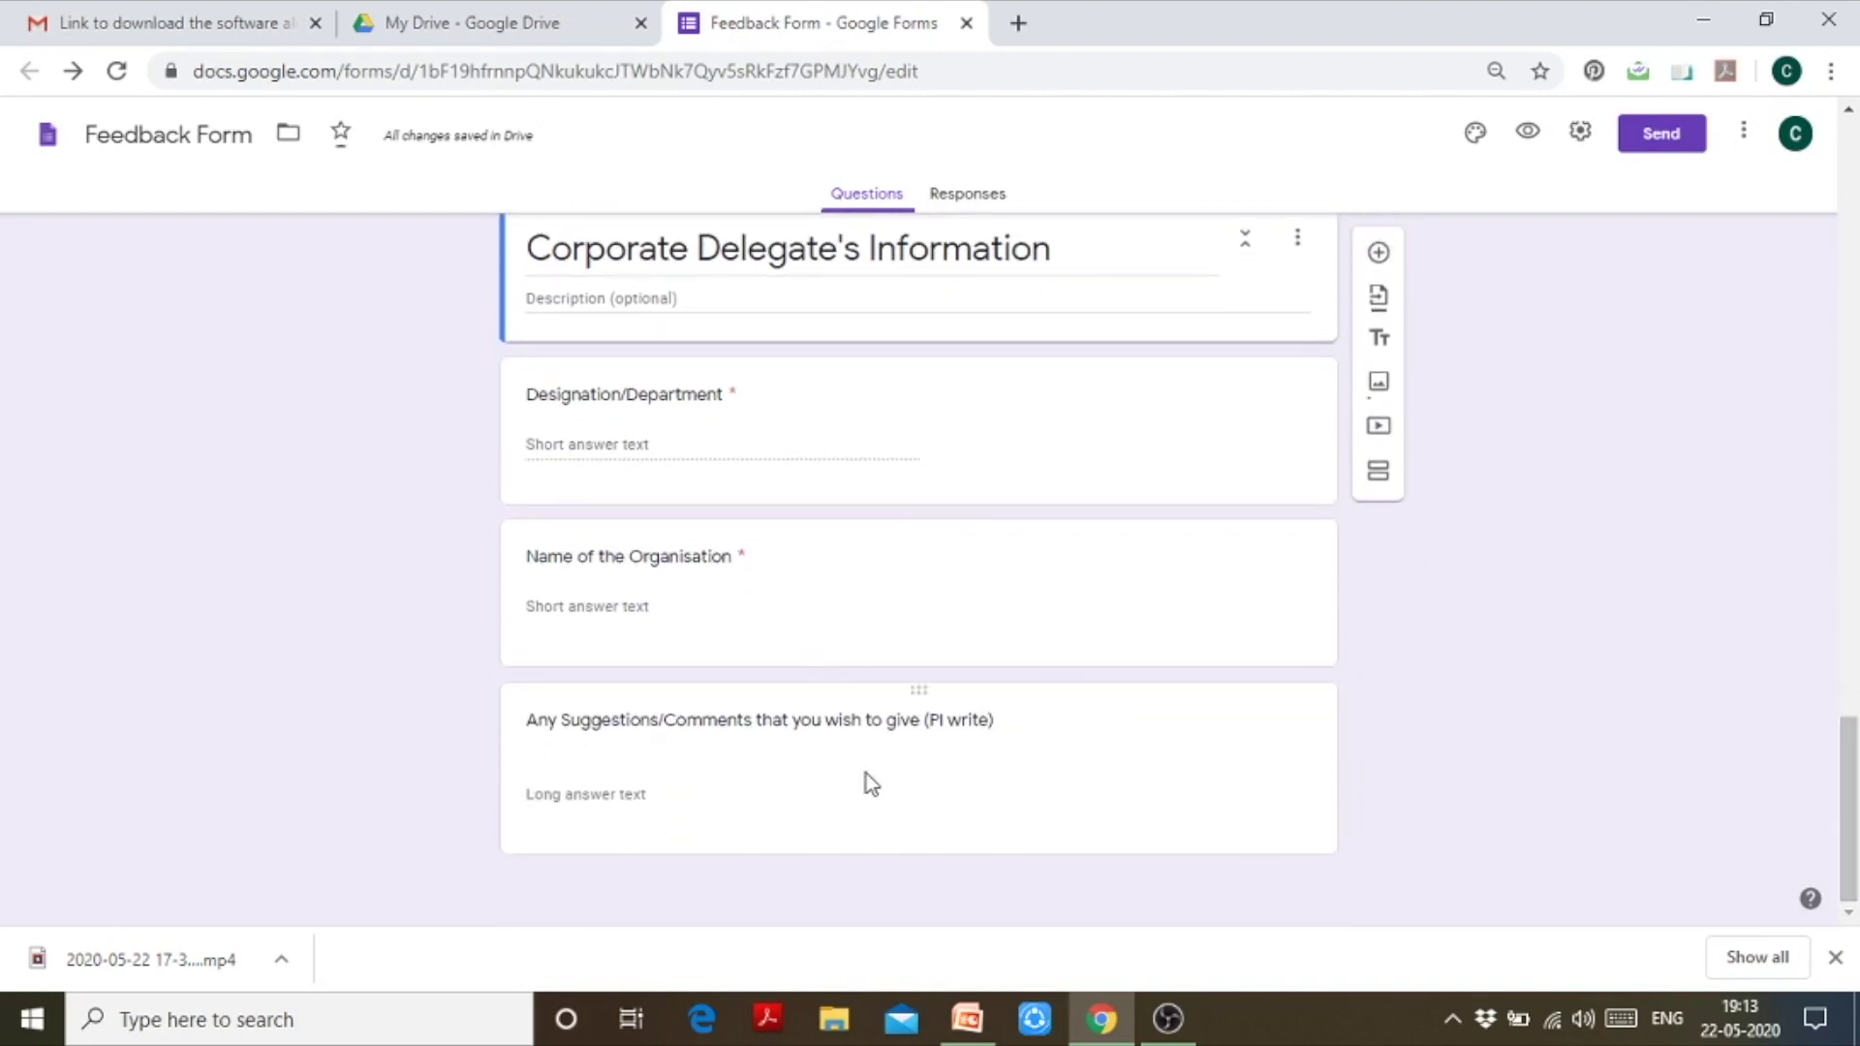
left_click_drag(1848, 786, 1852, 204)
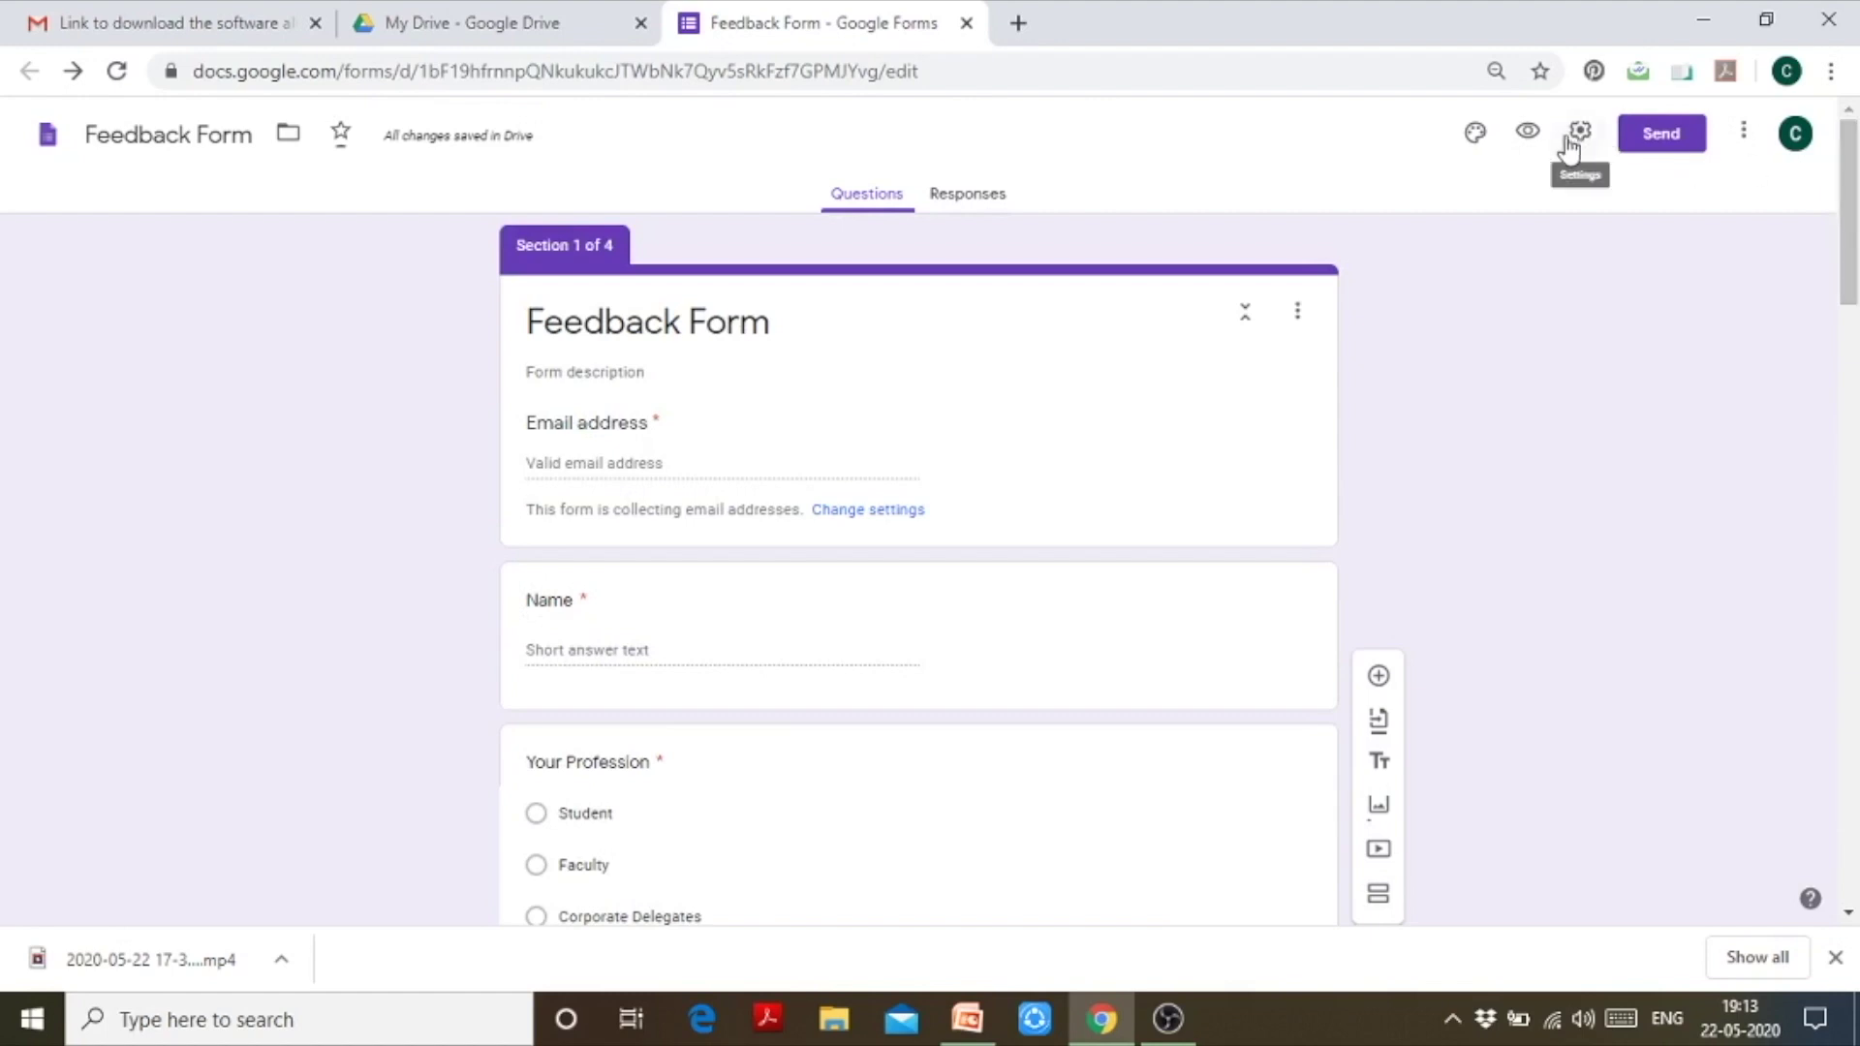
Step: In the preview, enter an email address and the respondent's name, choose Faculty, and go next
left_click(1529, 132)
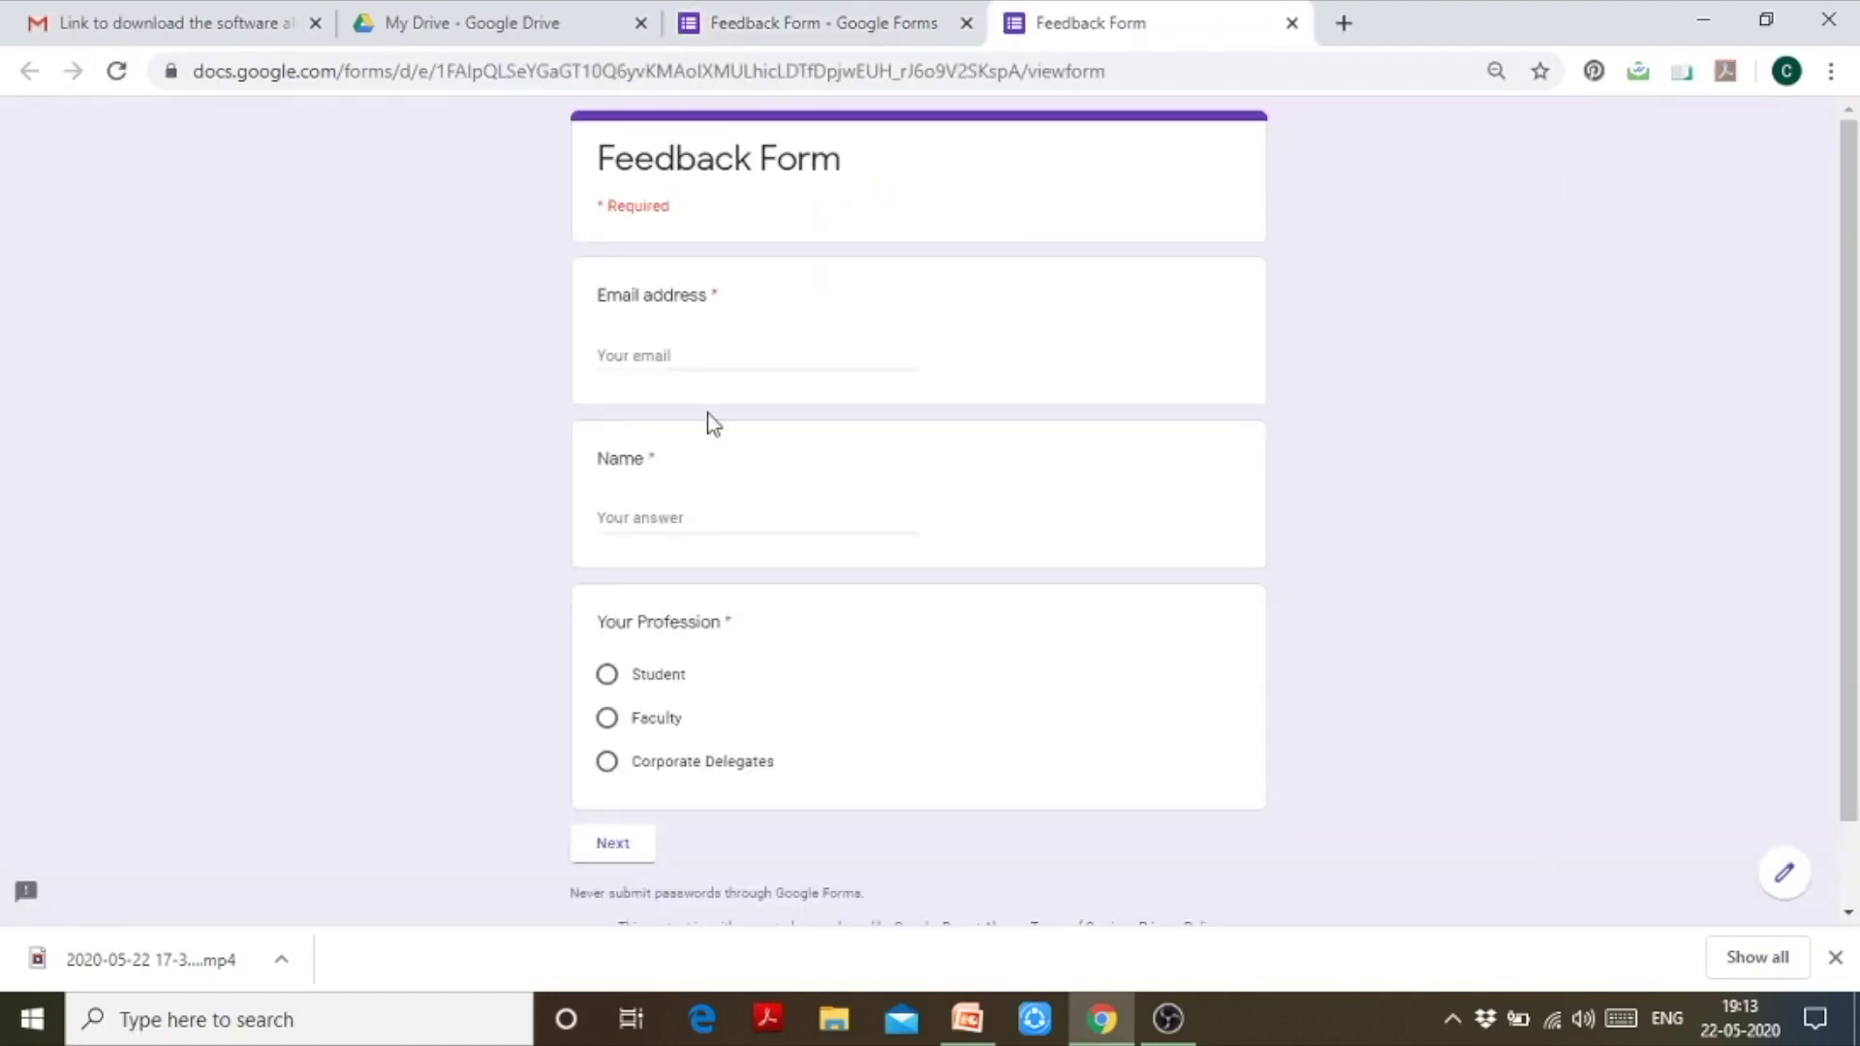
left_click(791, 357)
type("xyz@")
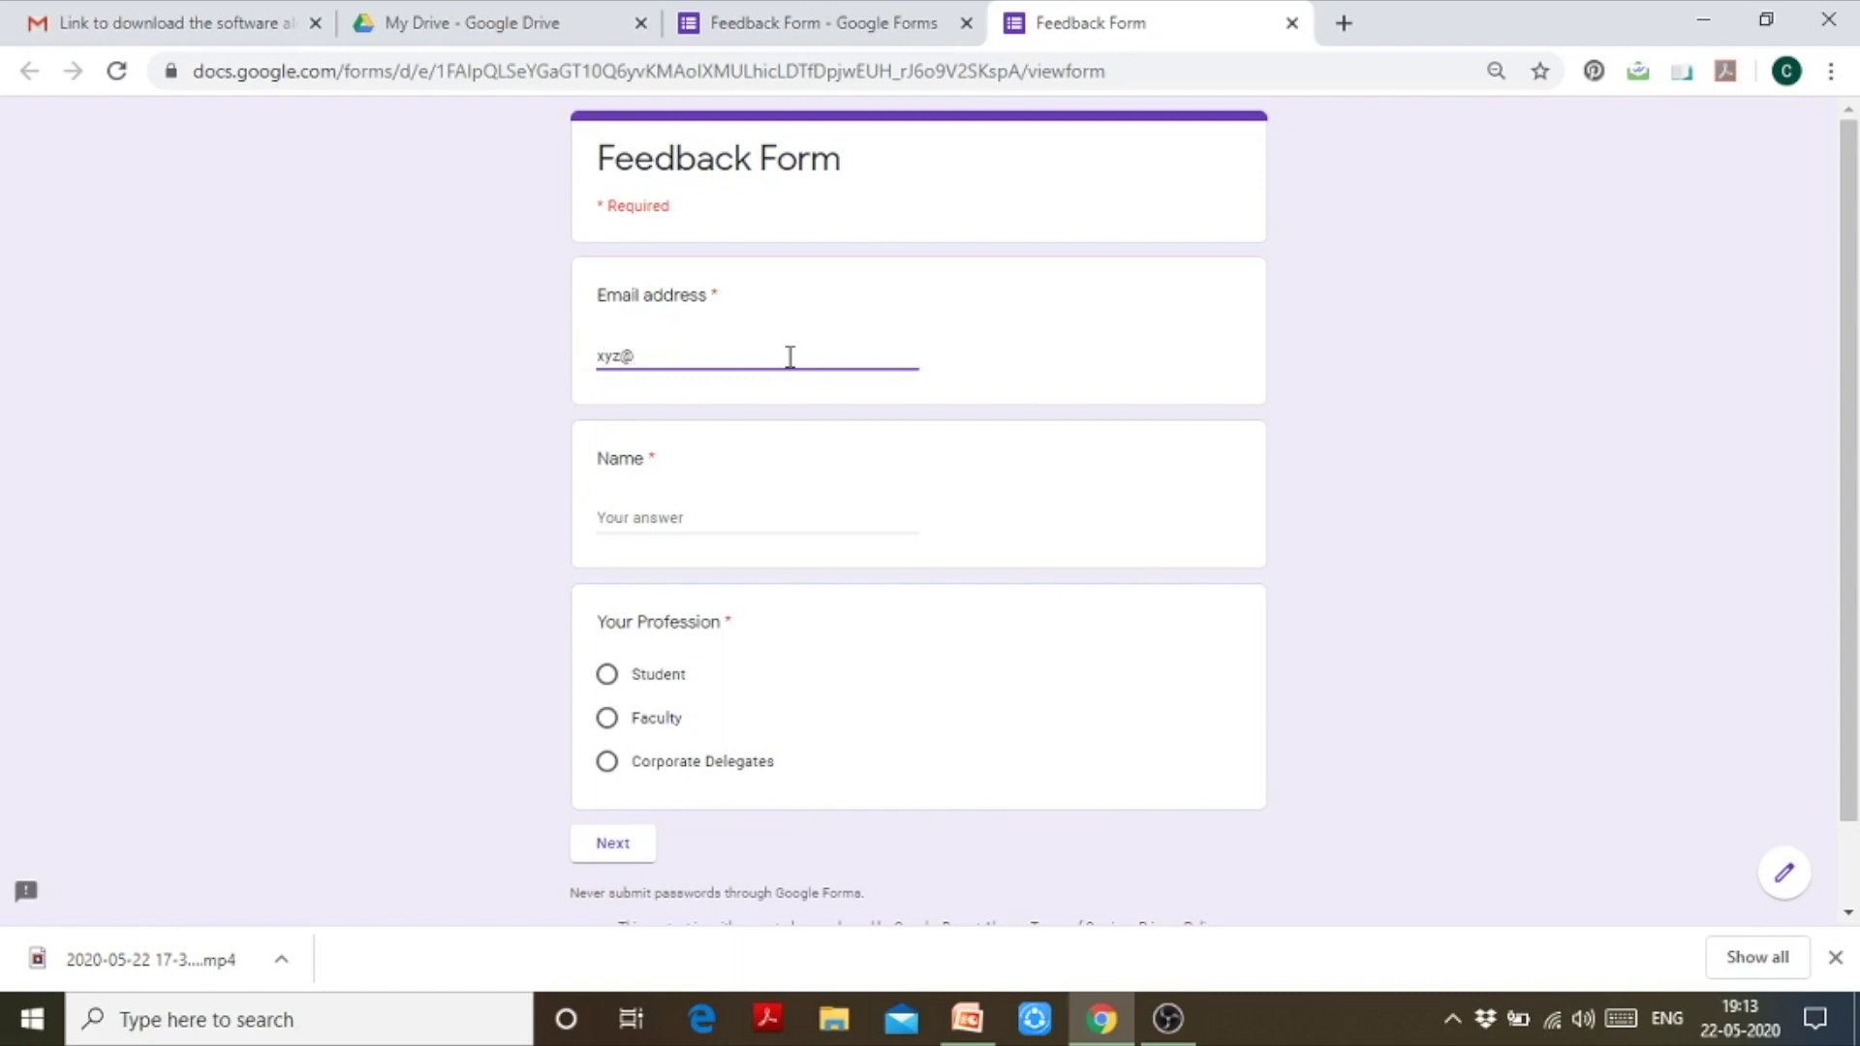
type("gmil")
key("Left")
key("Left")
type("ail.com")
left_click(747, 520)
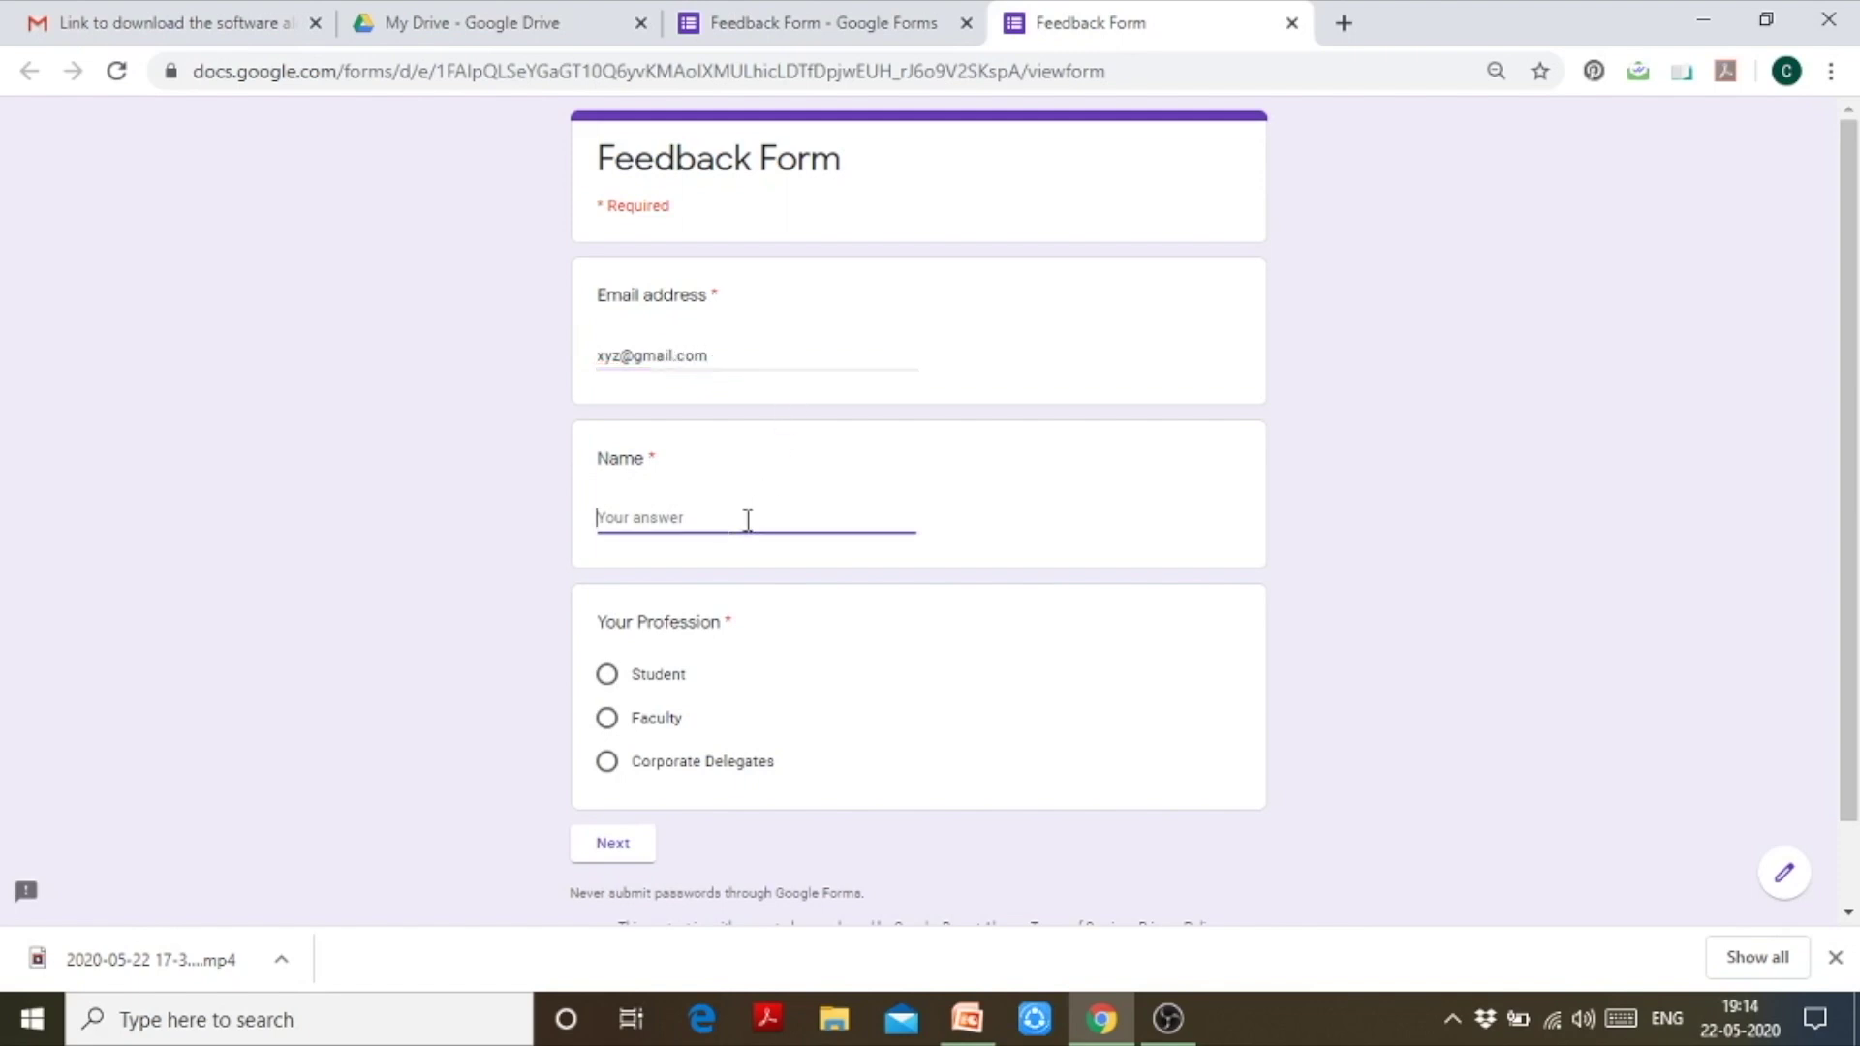
left_click(613, 726)
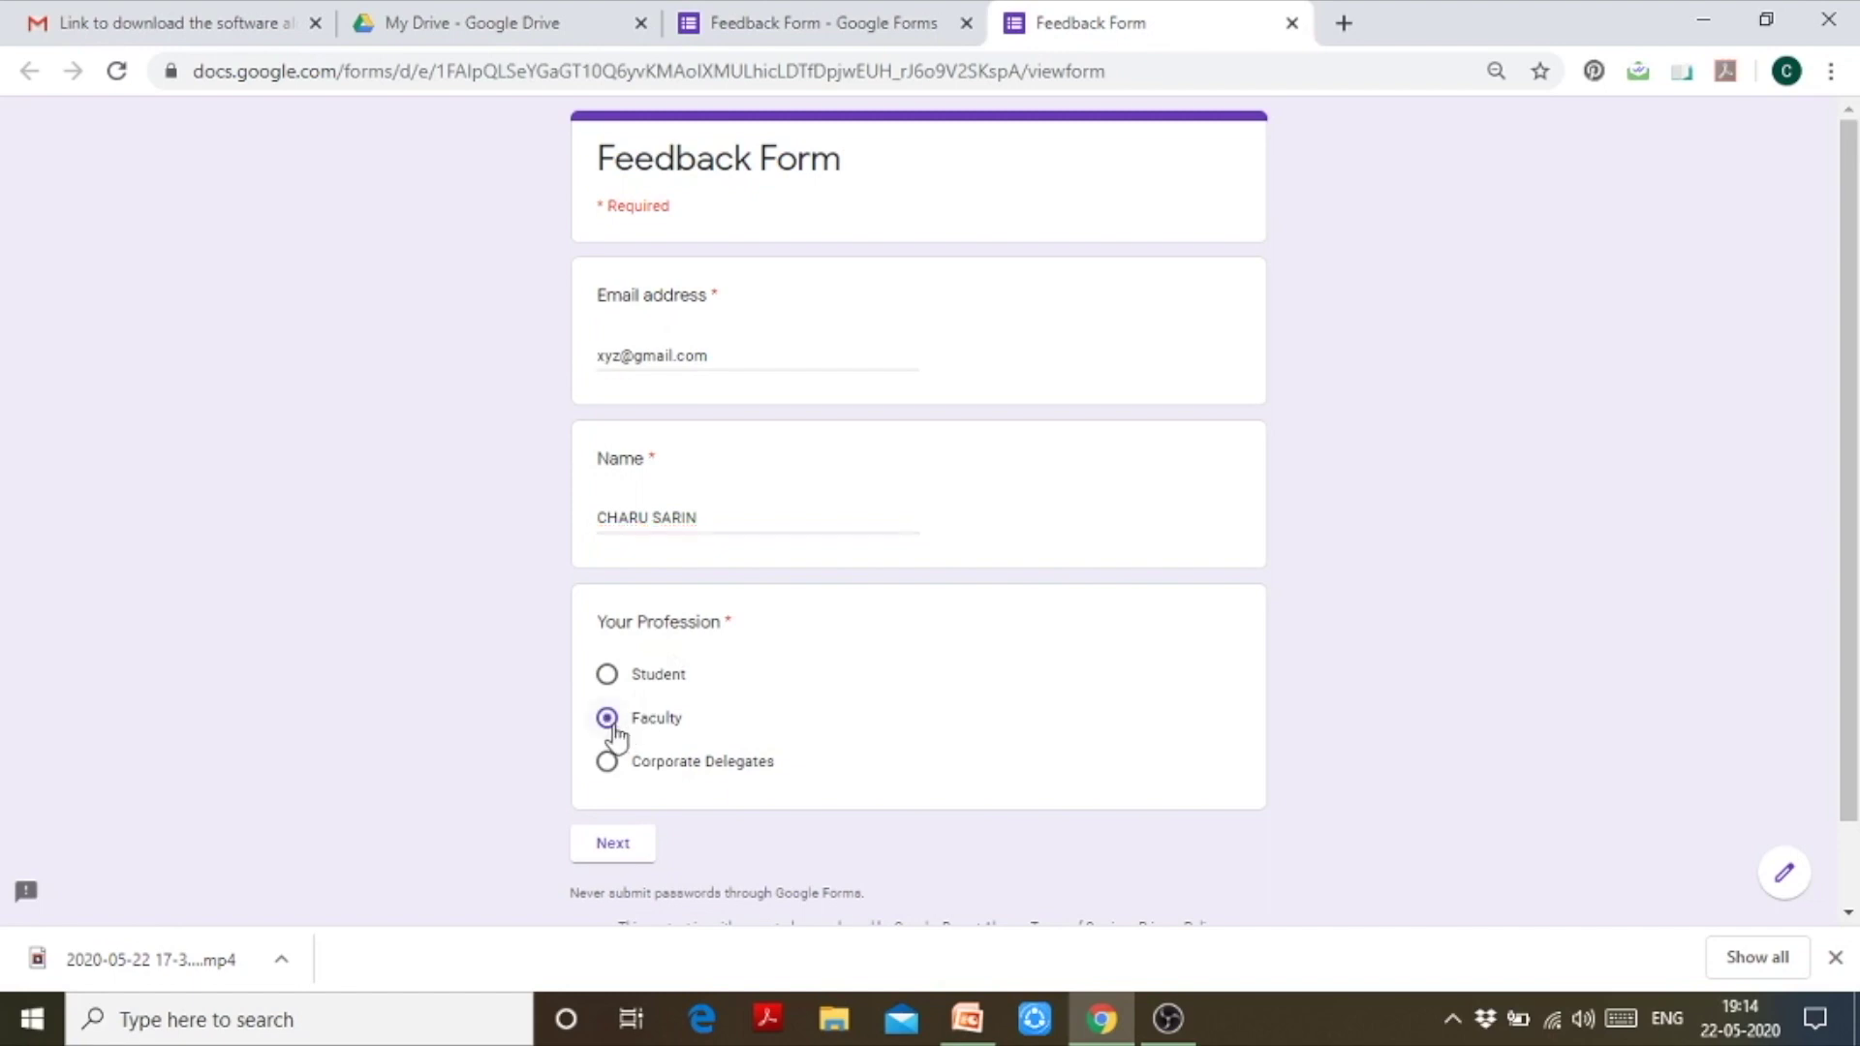
left_click(613, 846)
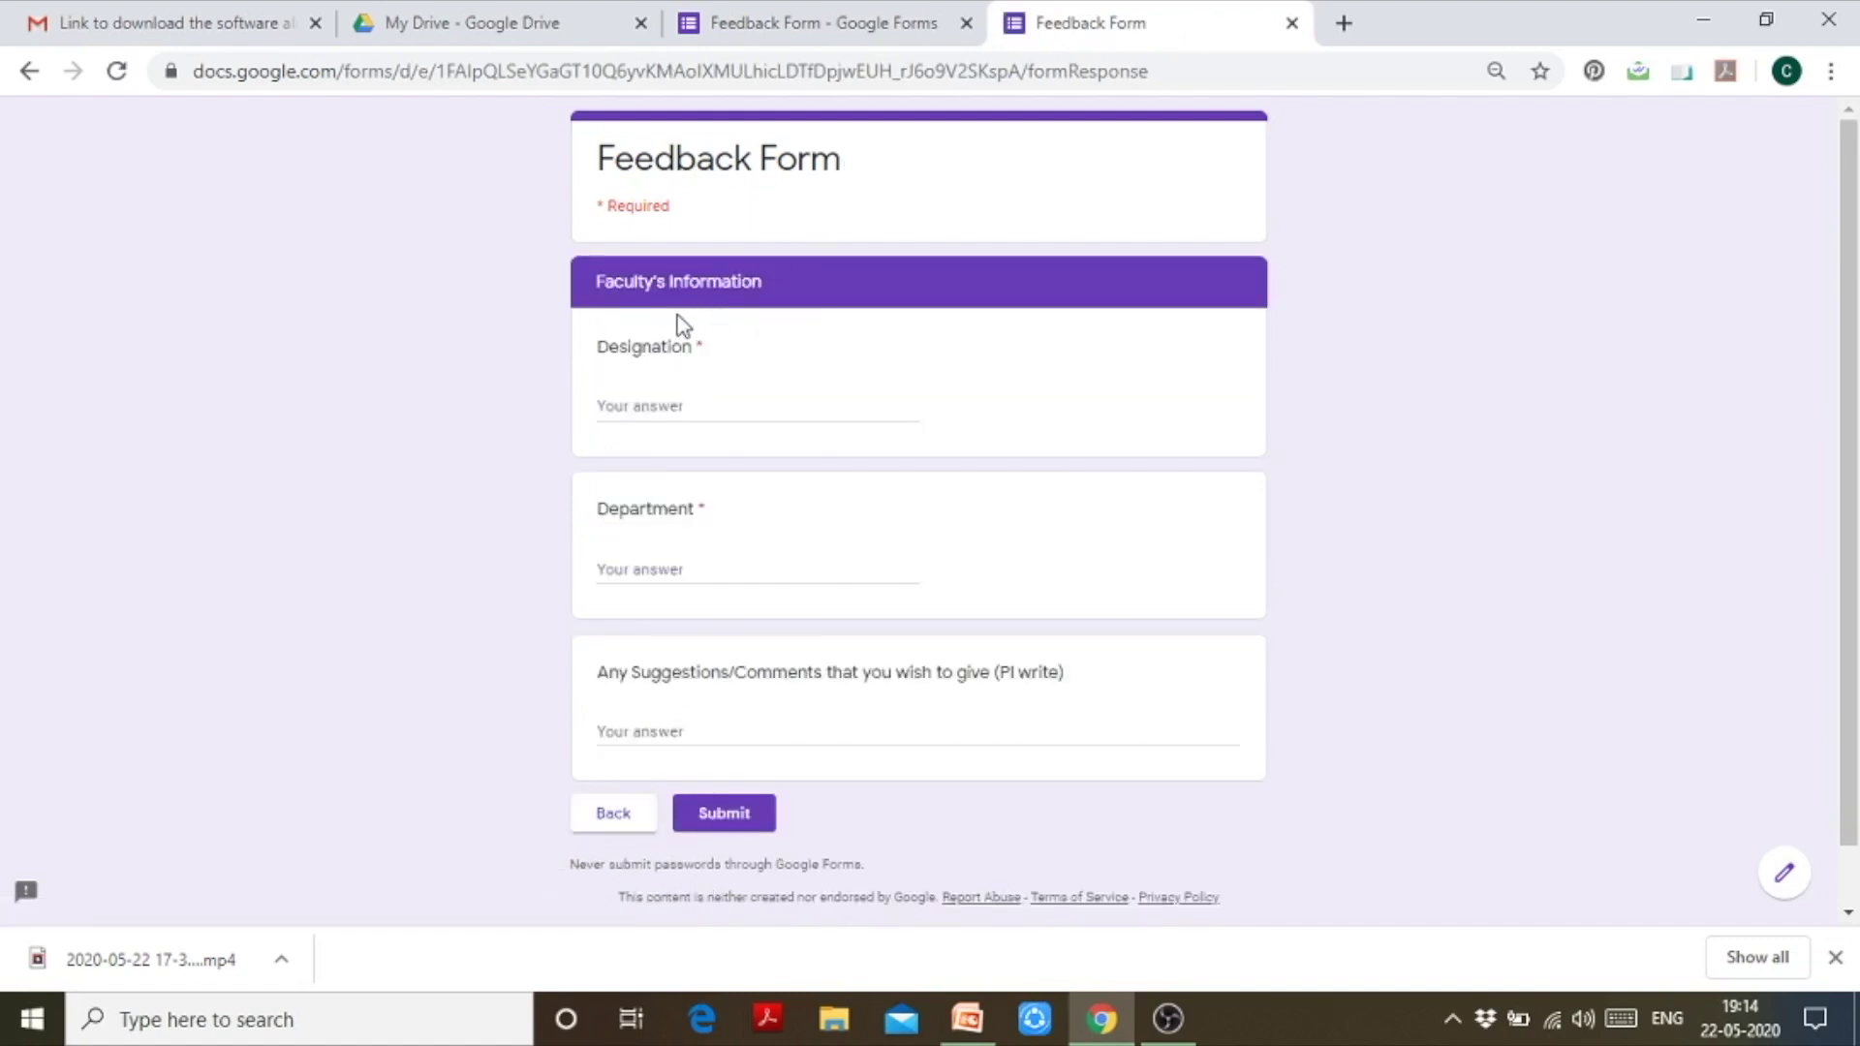
Step: Answer Designation 'Assistant Professor', Department 'Commerce', Suggestions 'NA', then go back to page one
left_click(711, 413)
type("Assi")
key("BackSpace")
type("istant Professor")
left_click(759, 575)
type("Co")
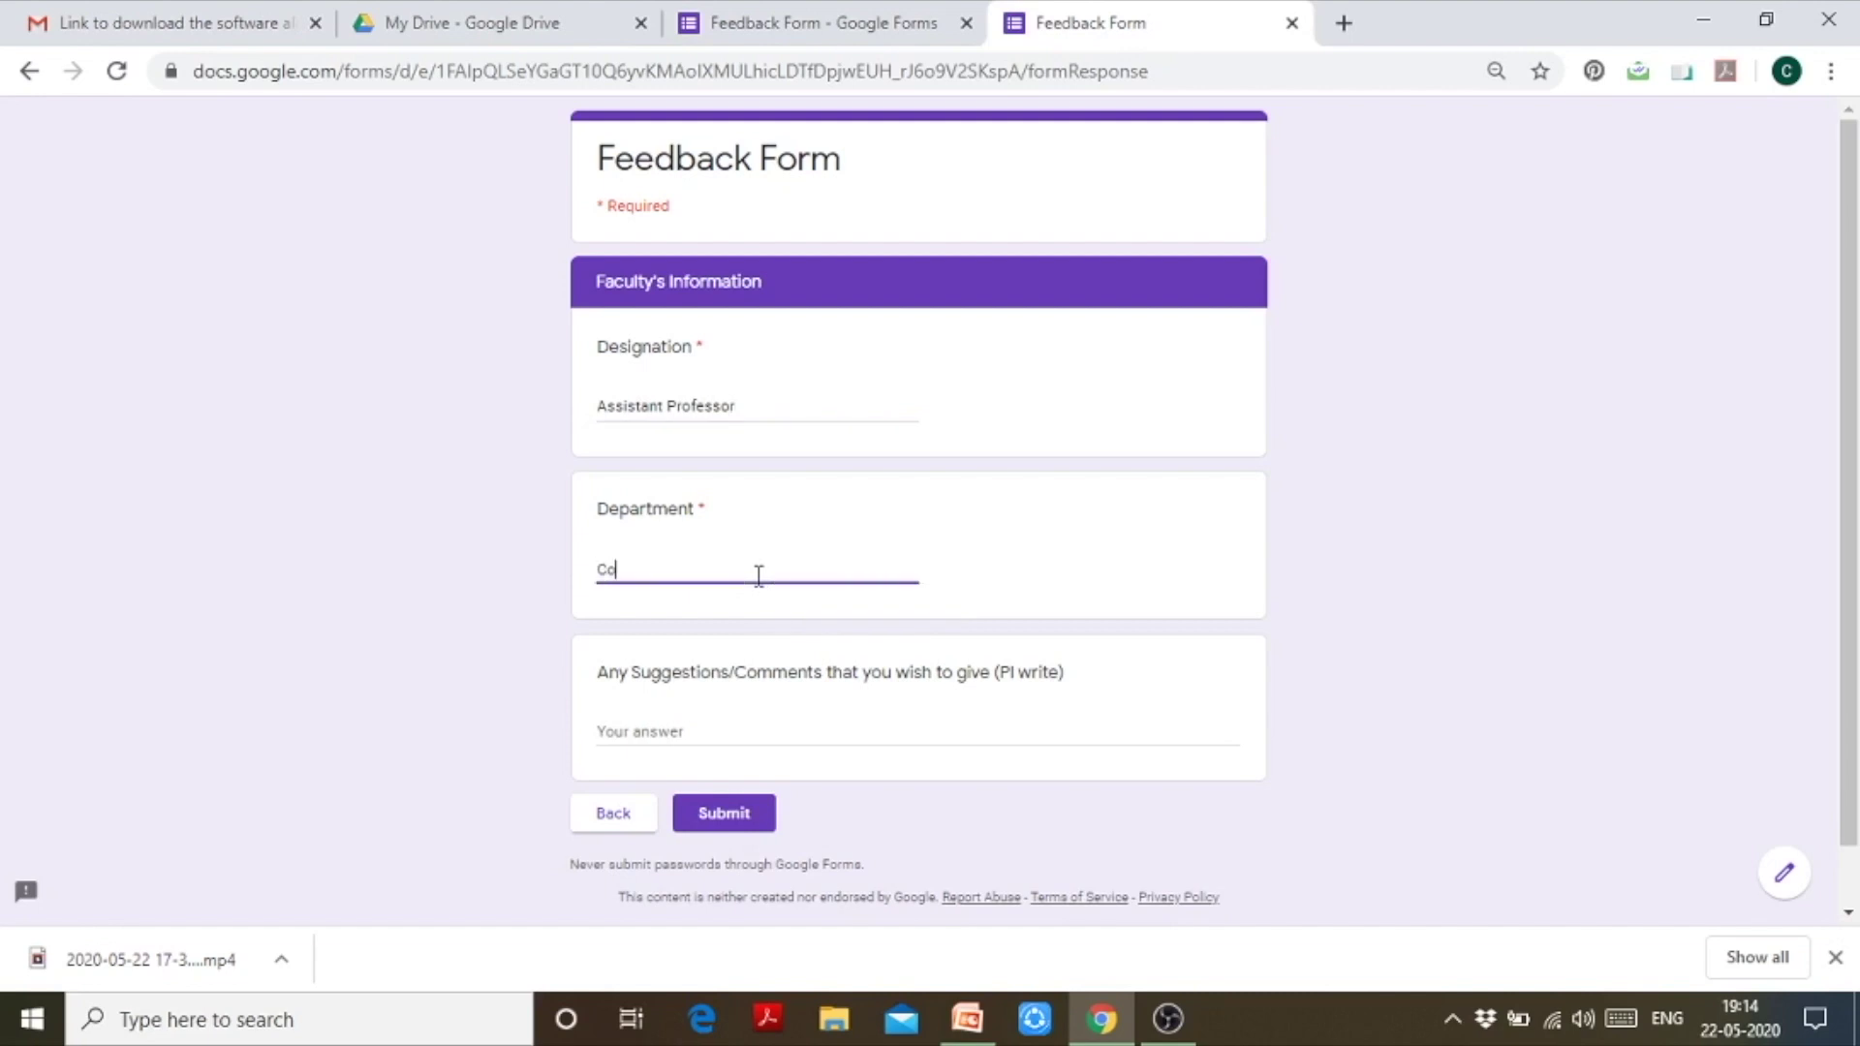
type("mmerce")
left_click(769, 731)
type("NA")
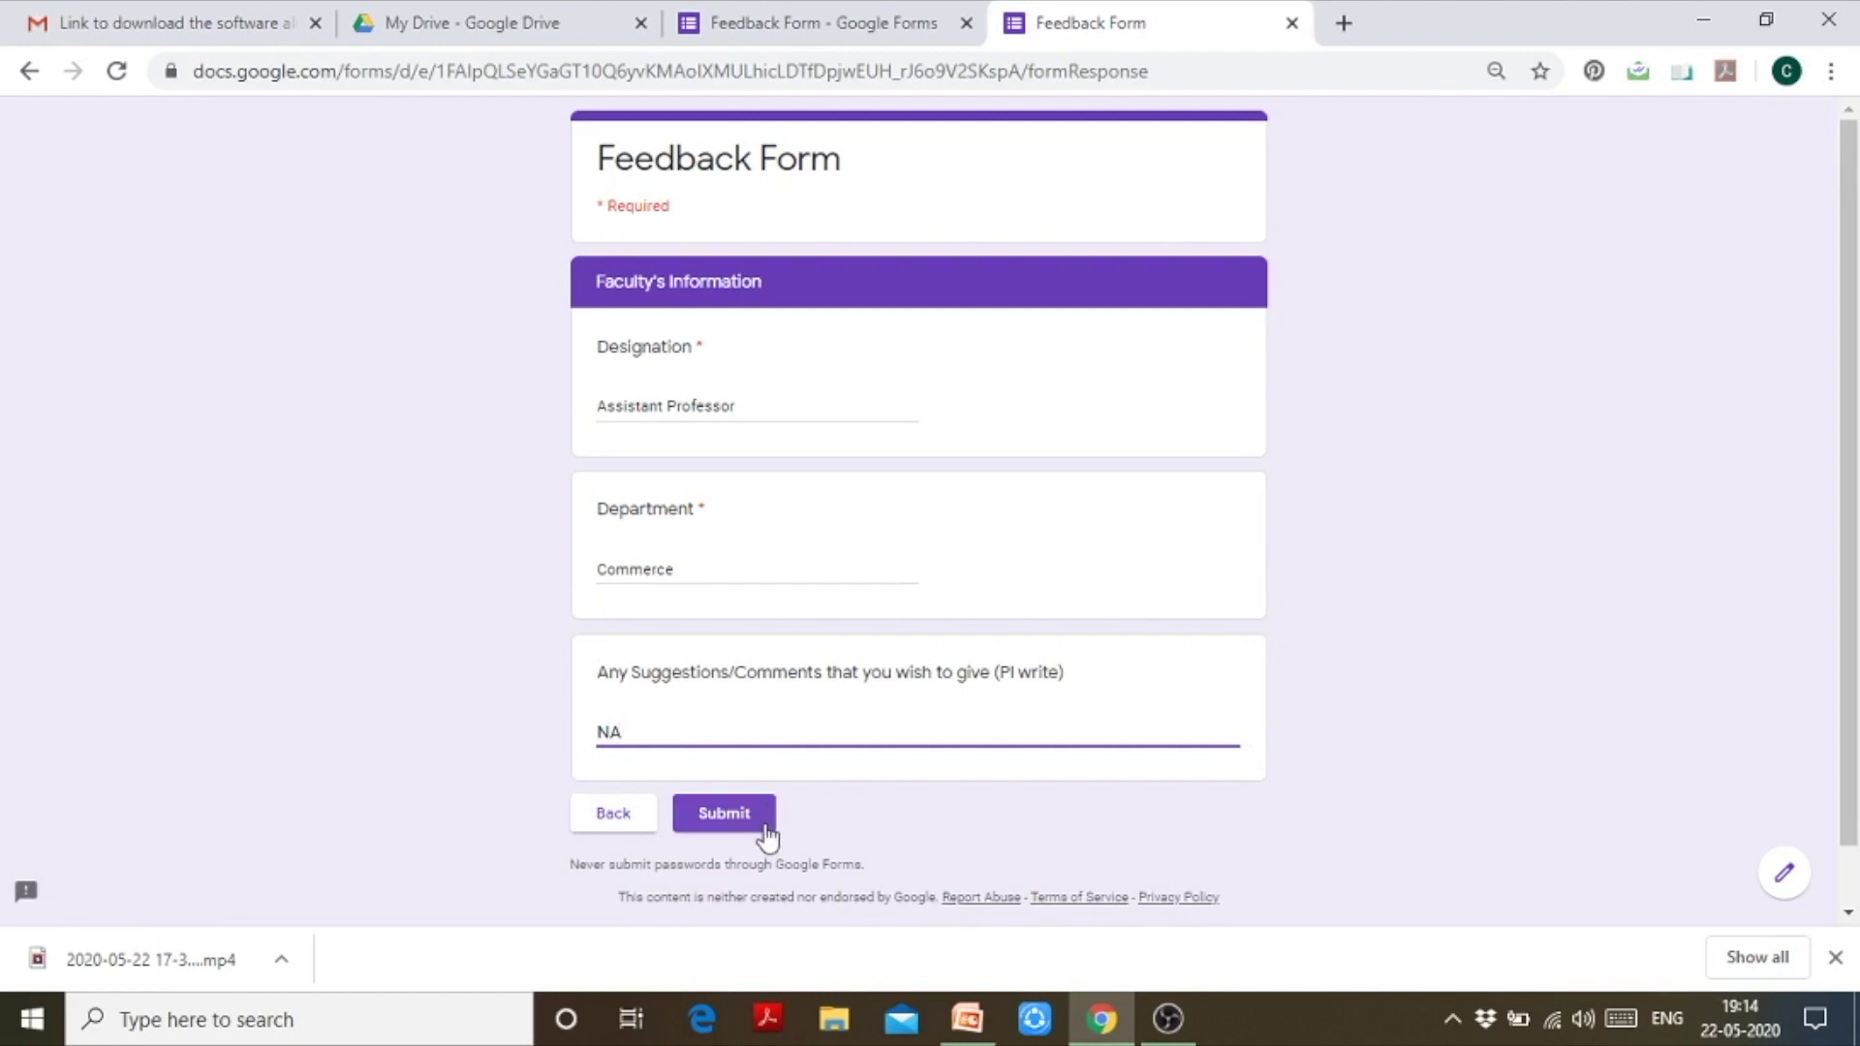
left_click(643, 826)
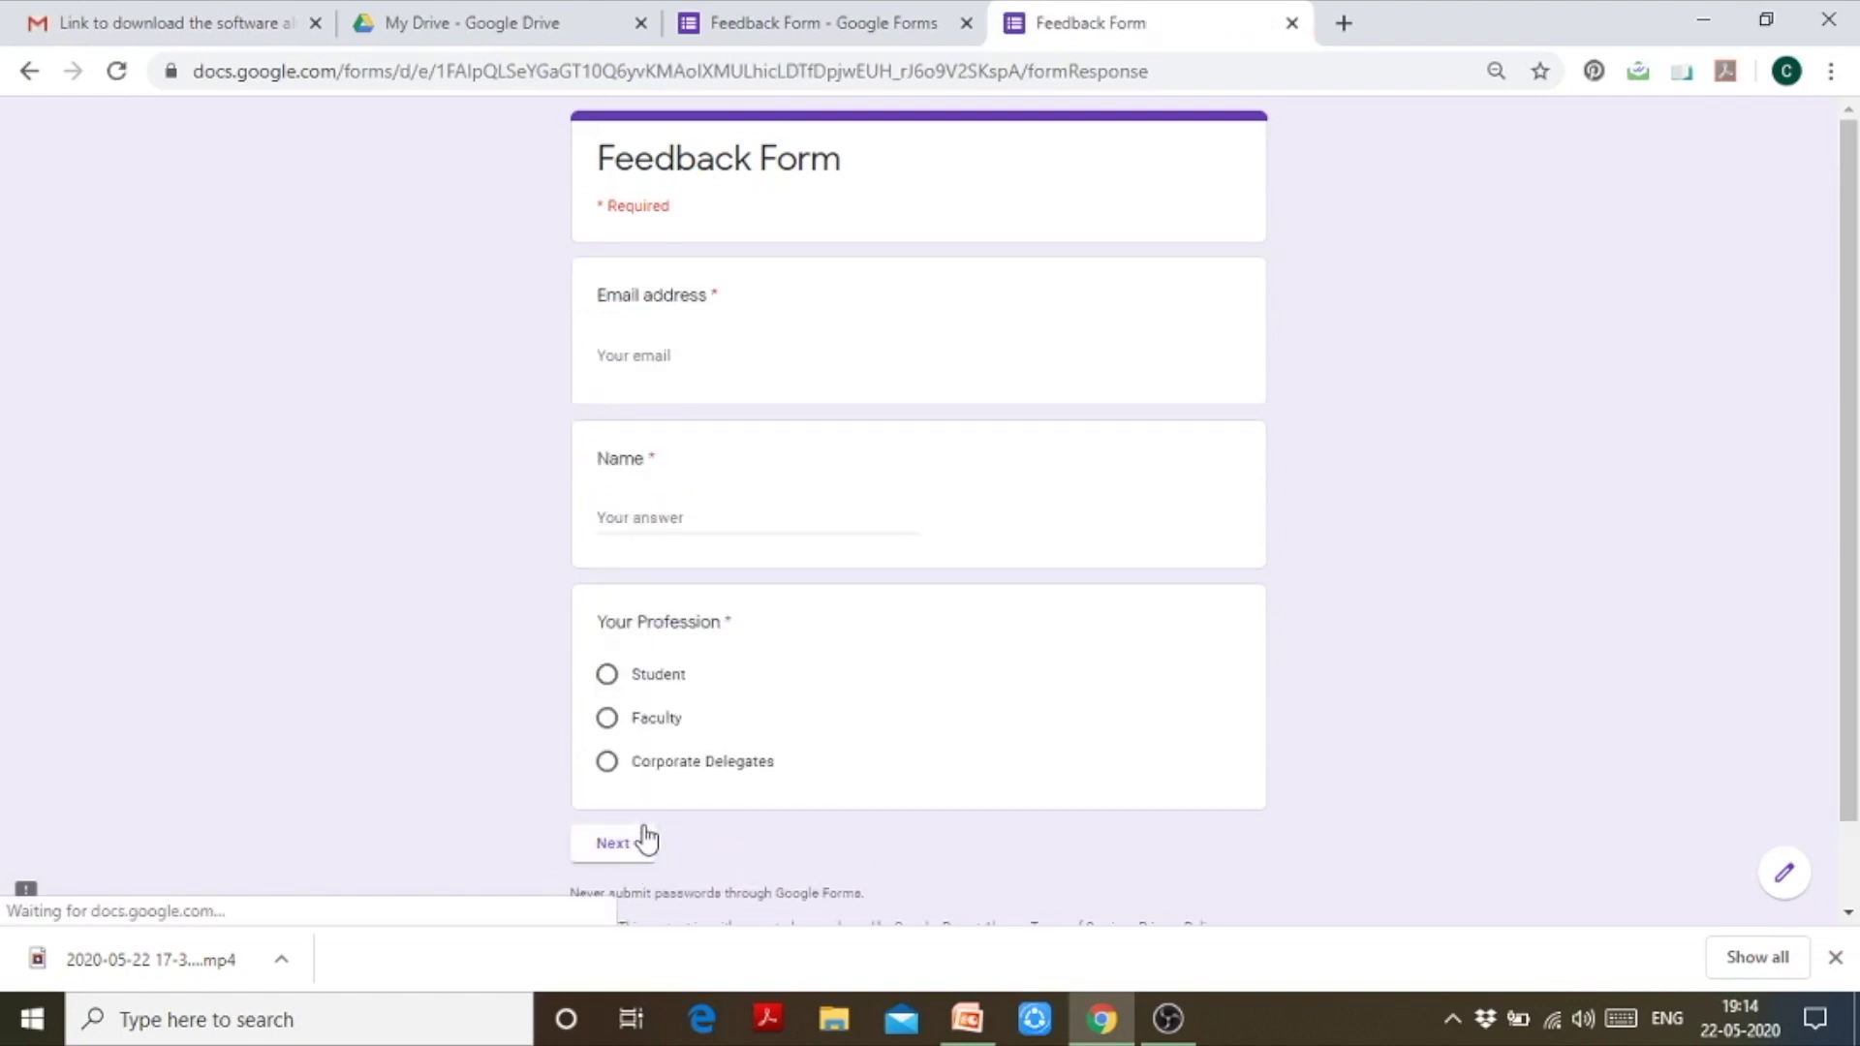
Step: Choose Student, check the Student's Information page, then return to the first page
left_click(608, 677)
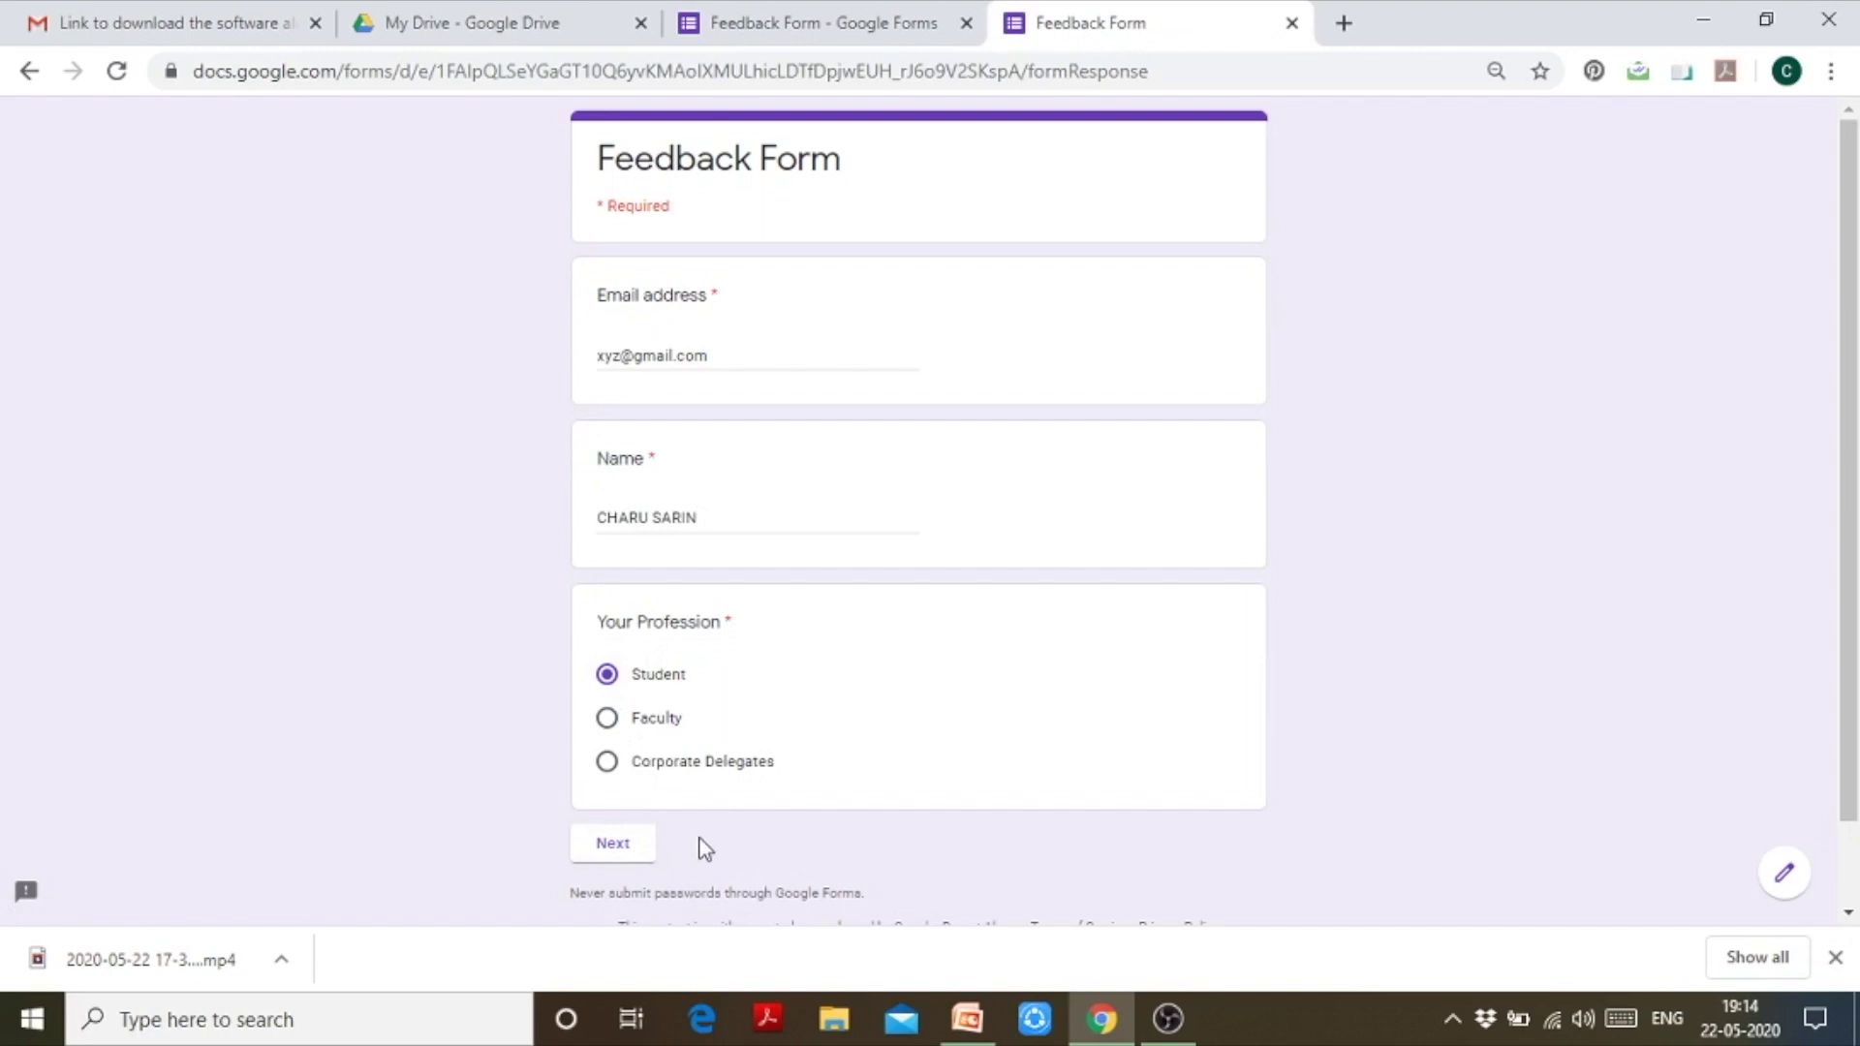
left_click(620, 843)
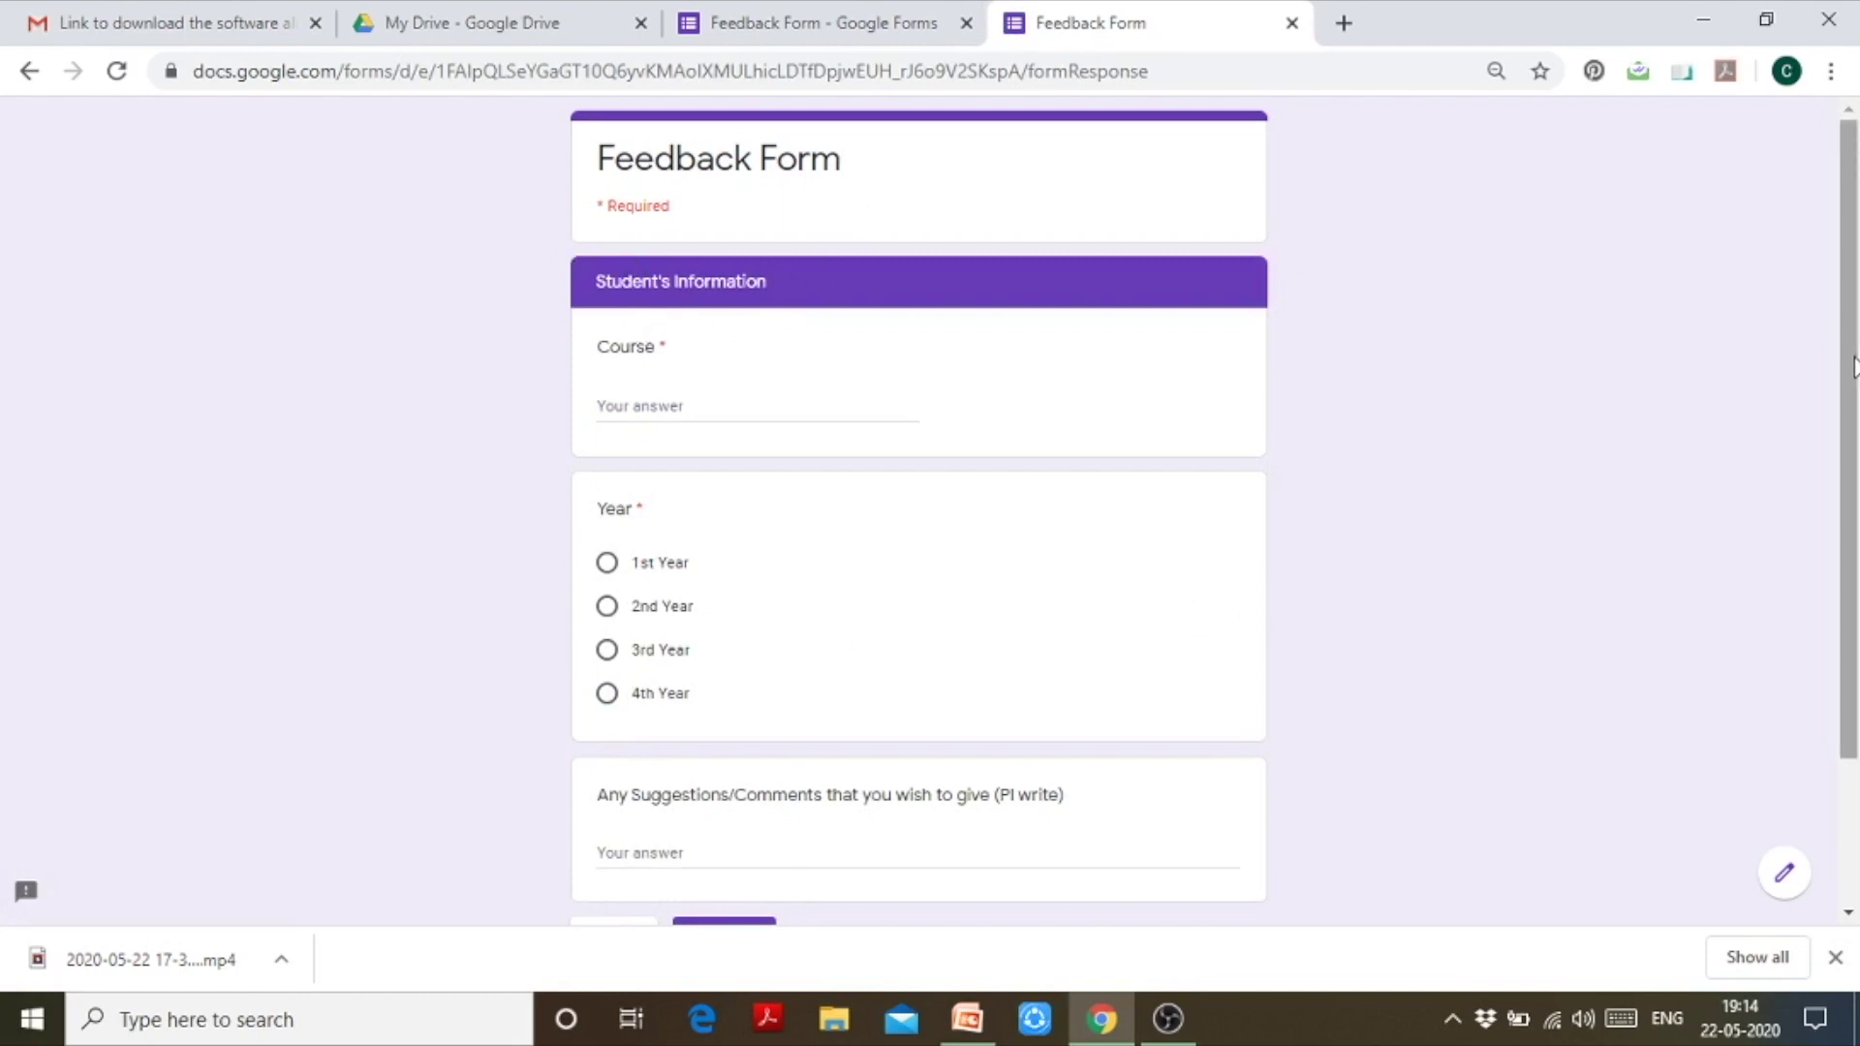
scroll(1852, 366, "down", 2)
left_click(622, 828)
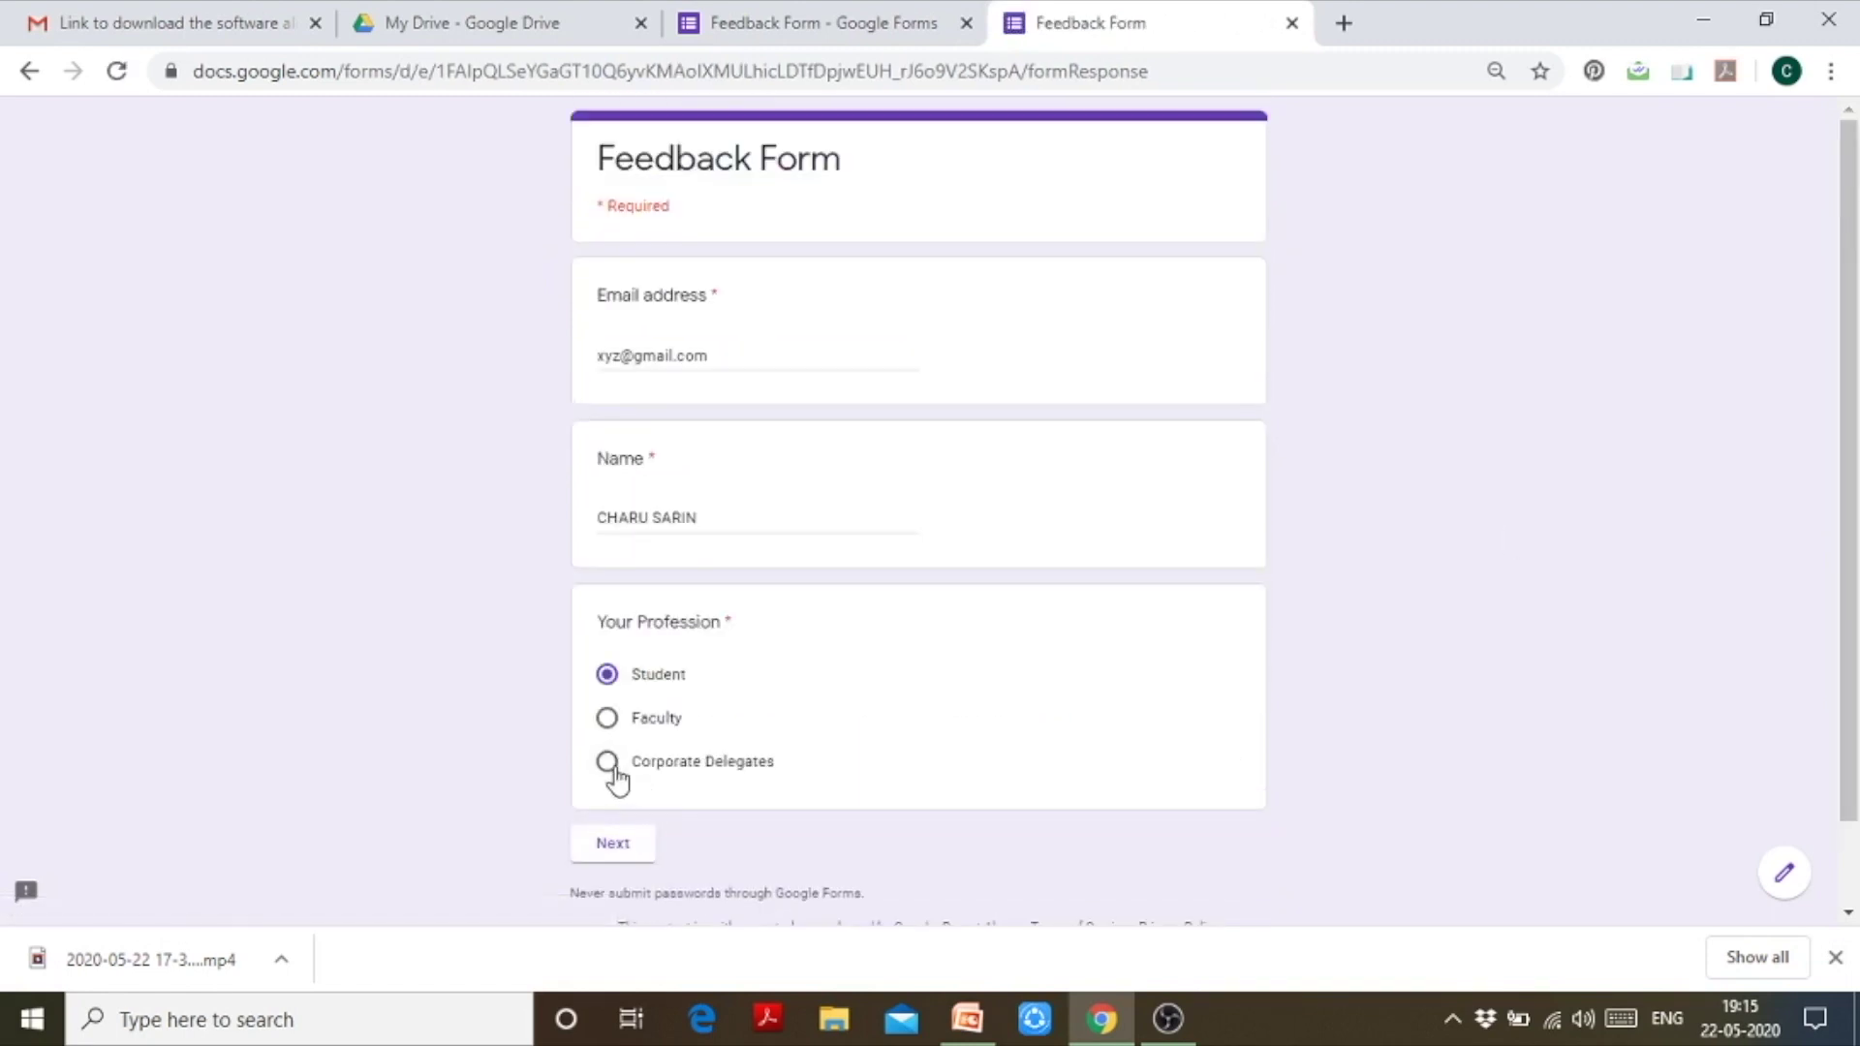
Step: Choose Corporate Delegates, confirm the Corporate Delegate's Information page appears, then return to the editor
left_click(610, 764)
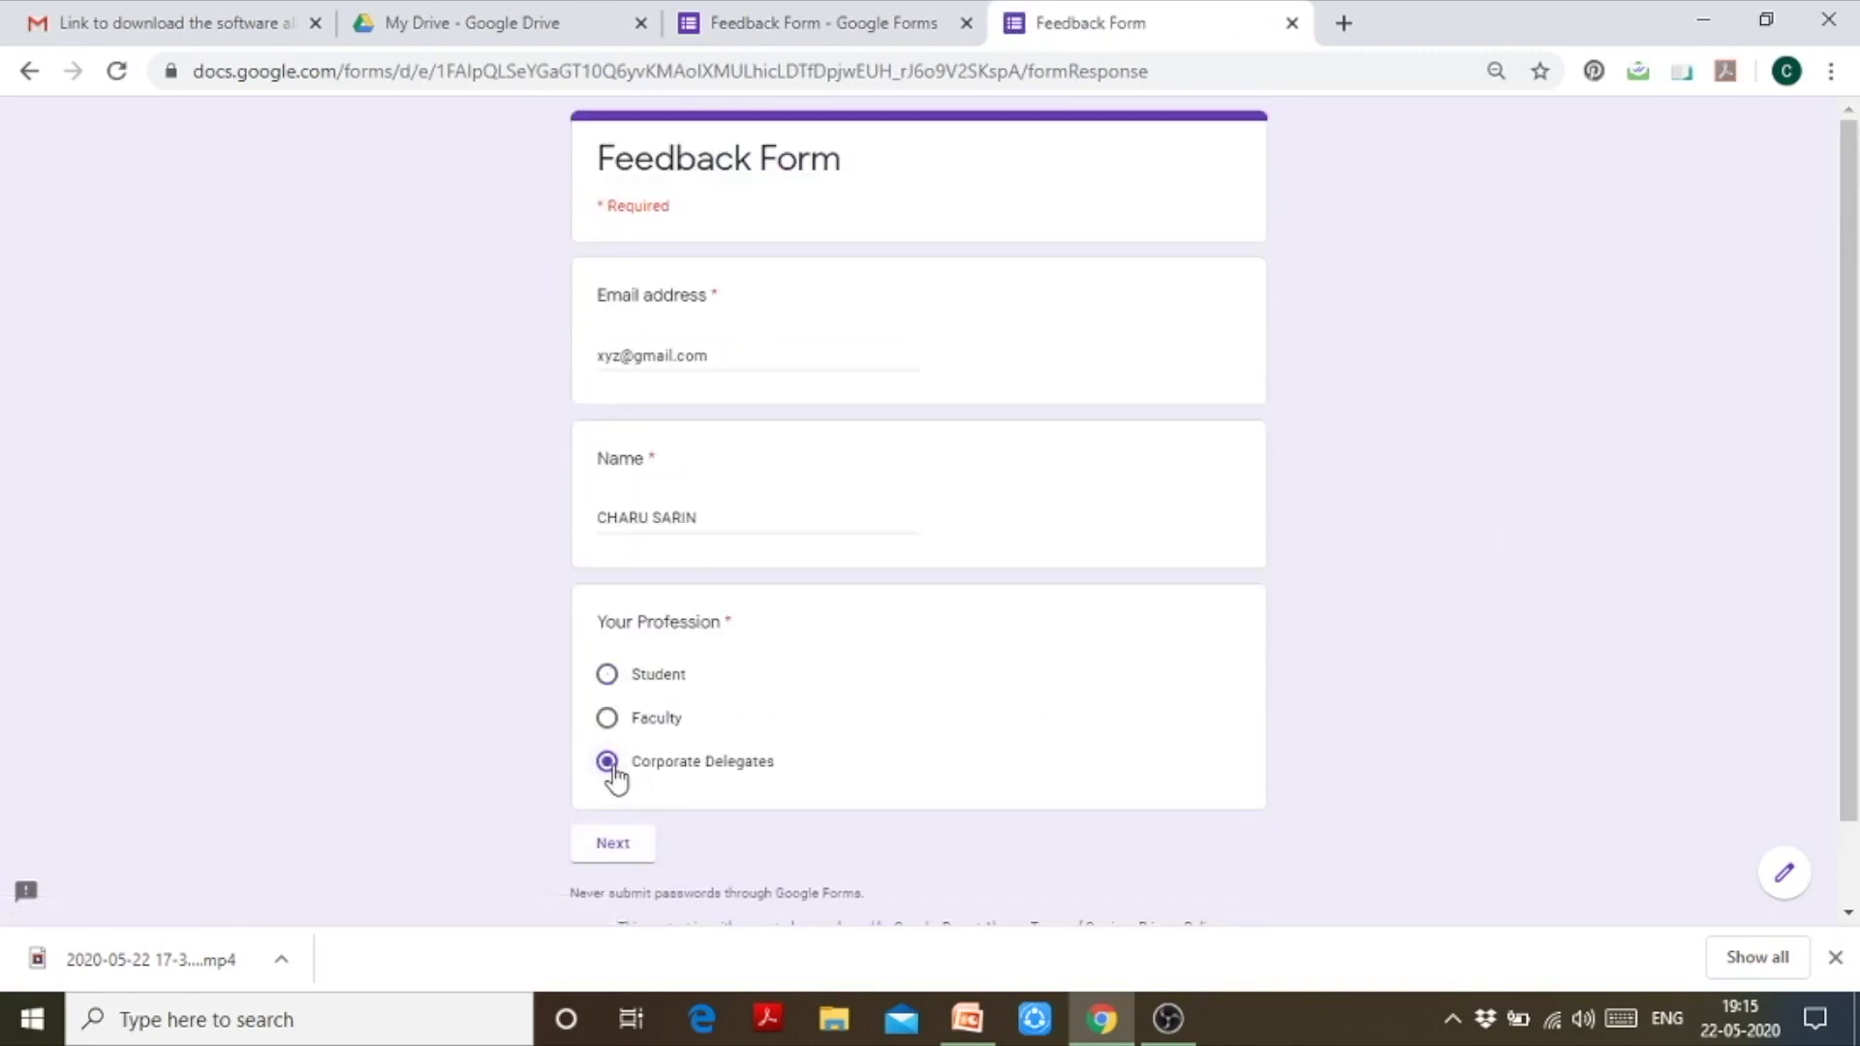
left_click(623, 847)
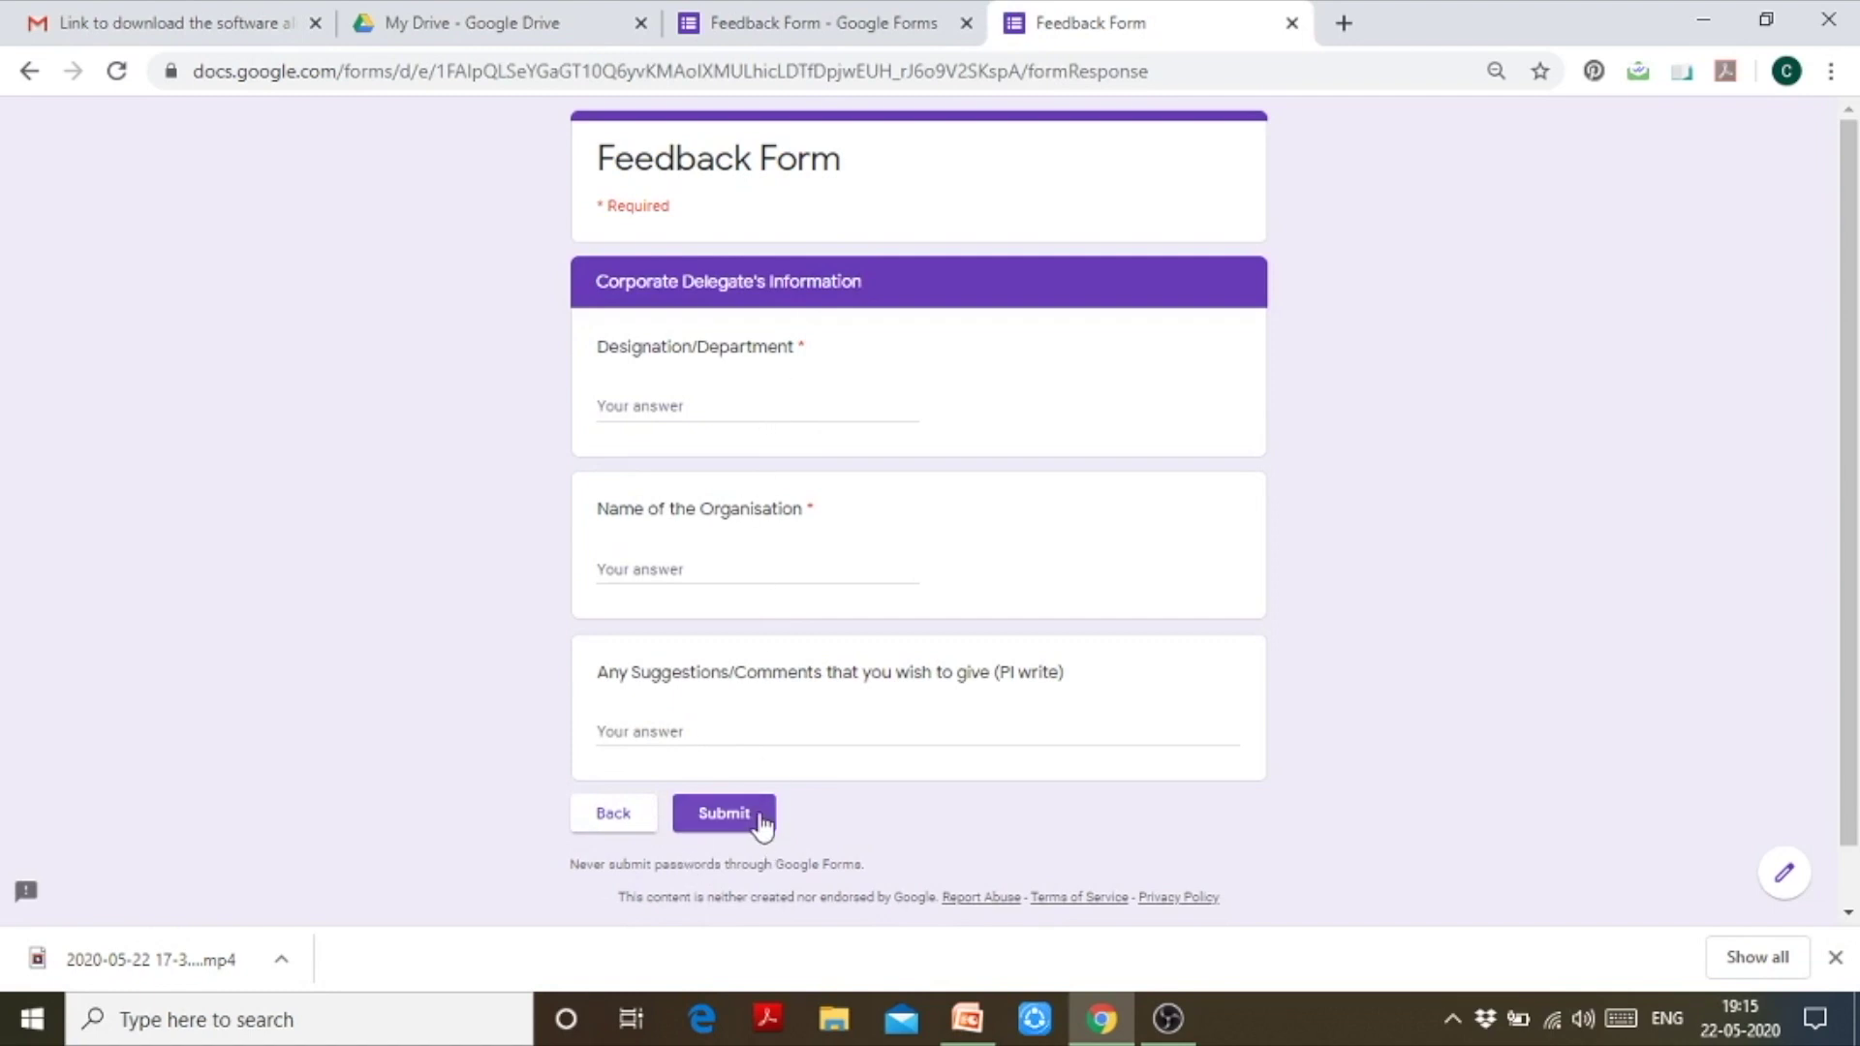
left_click(885, 13)
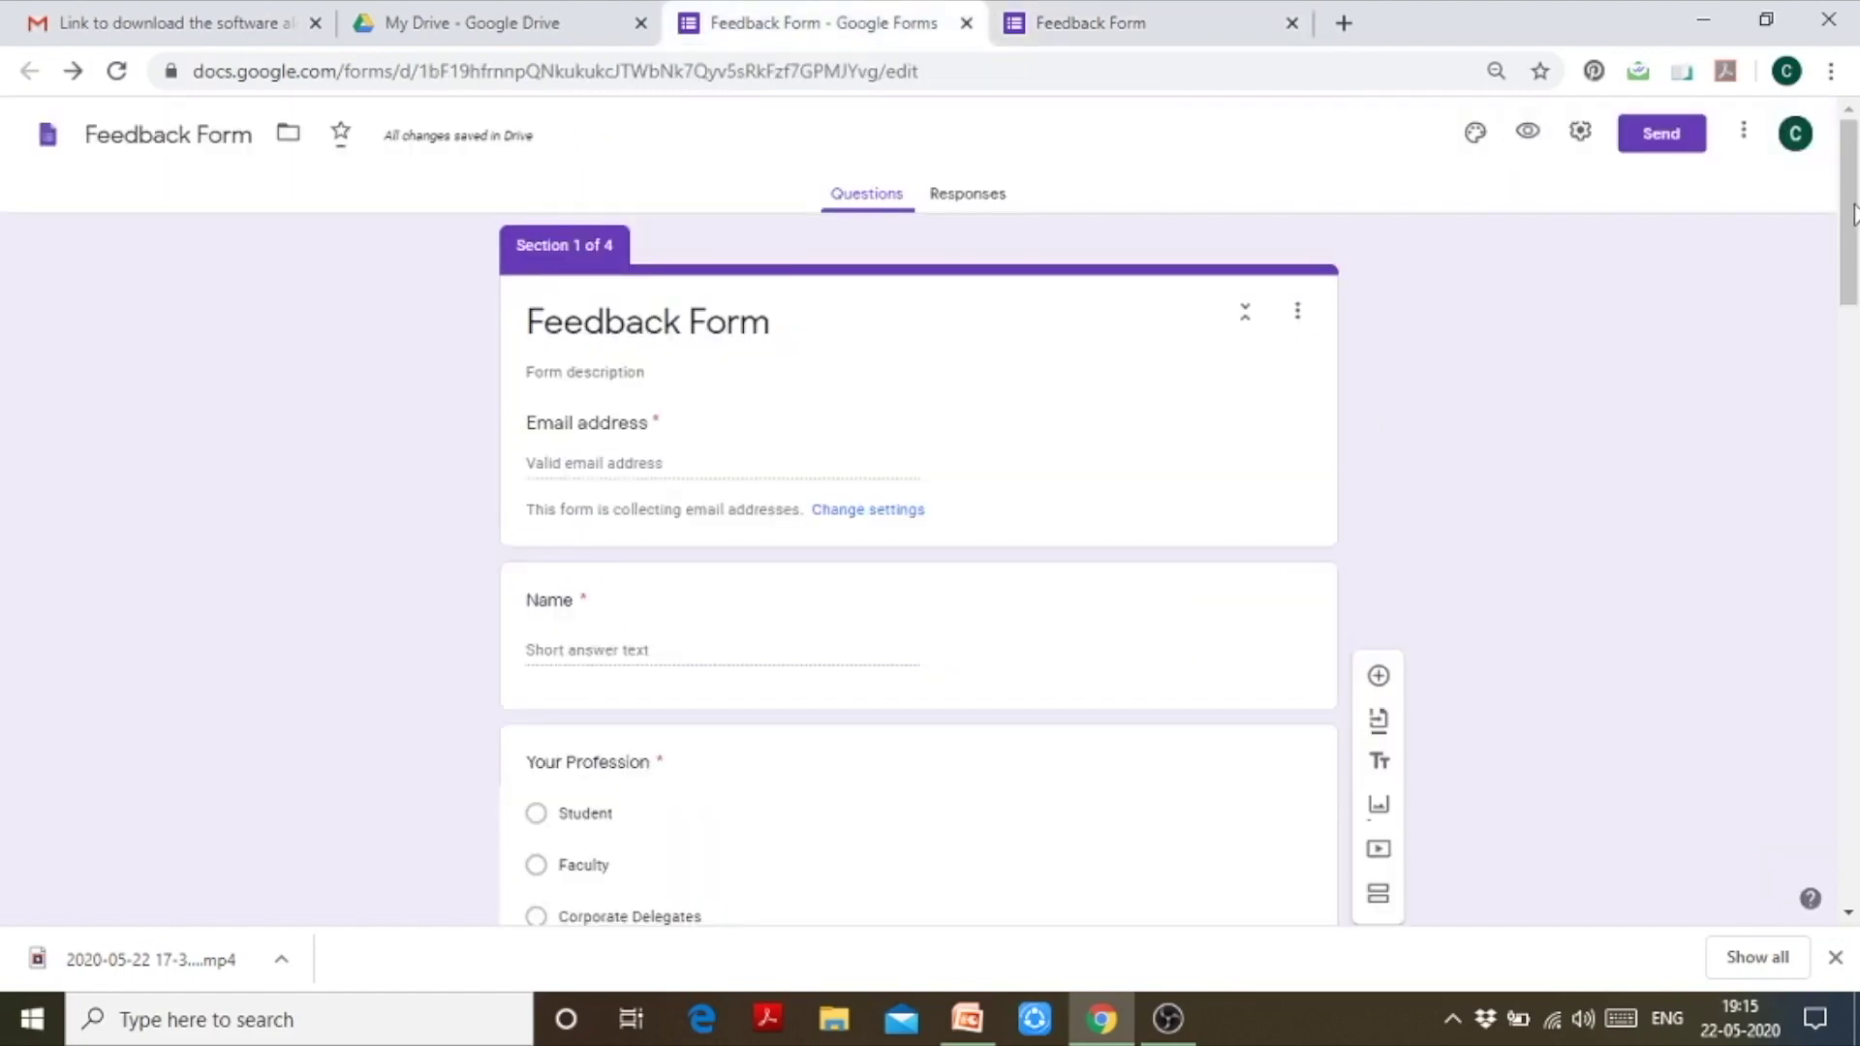
Step: Scroll down through the Student, Faculty and Corporate Delegate sections, then back up to Section 1
left_click_drag(1850, 218, 1856, 837)
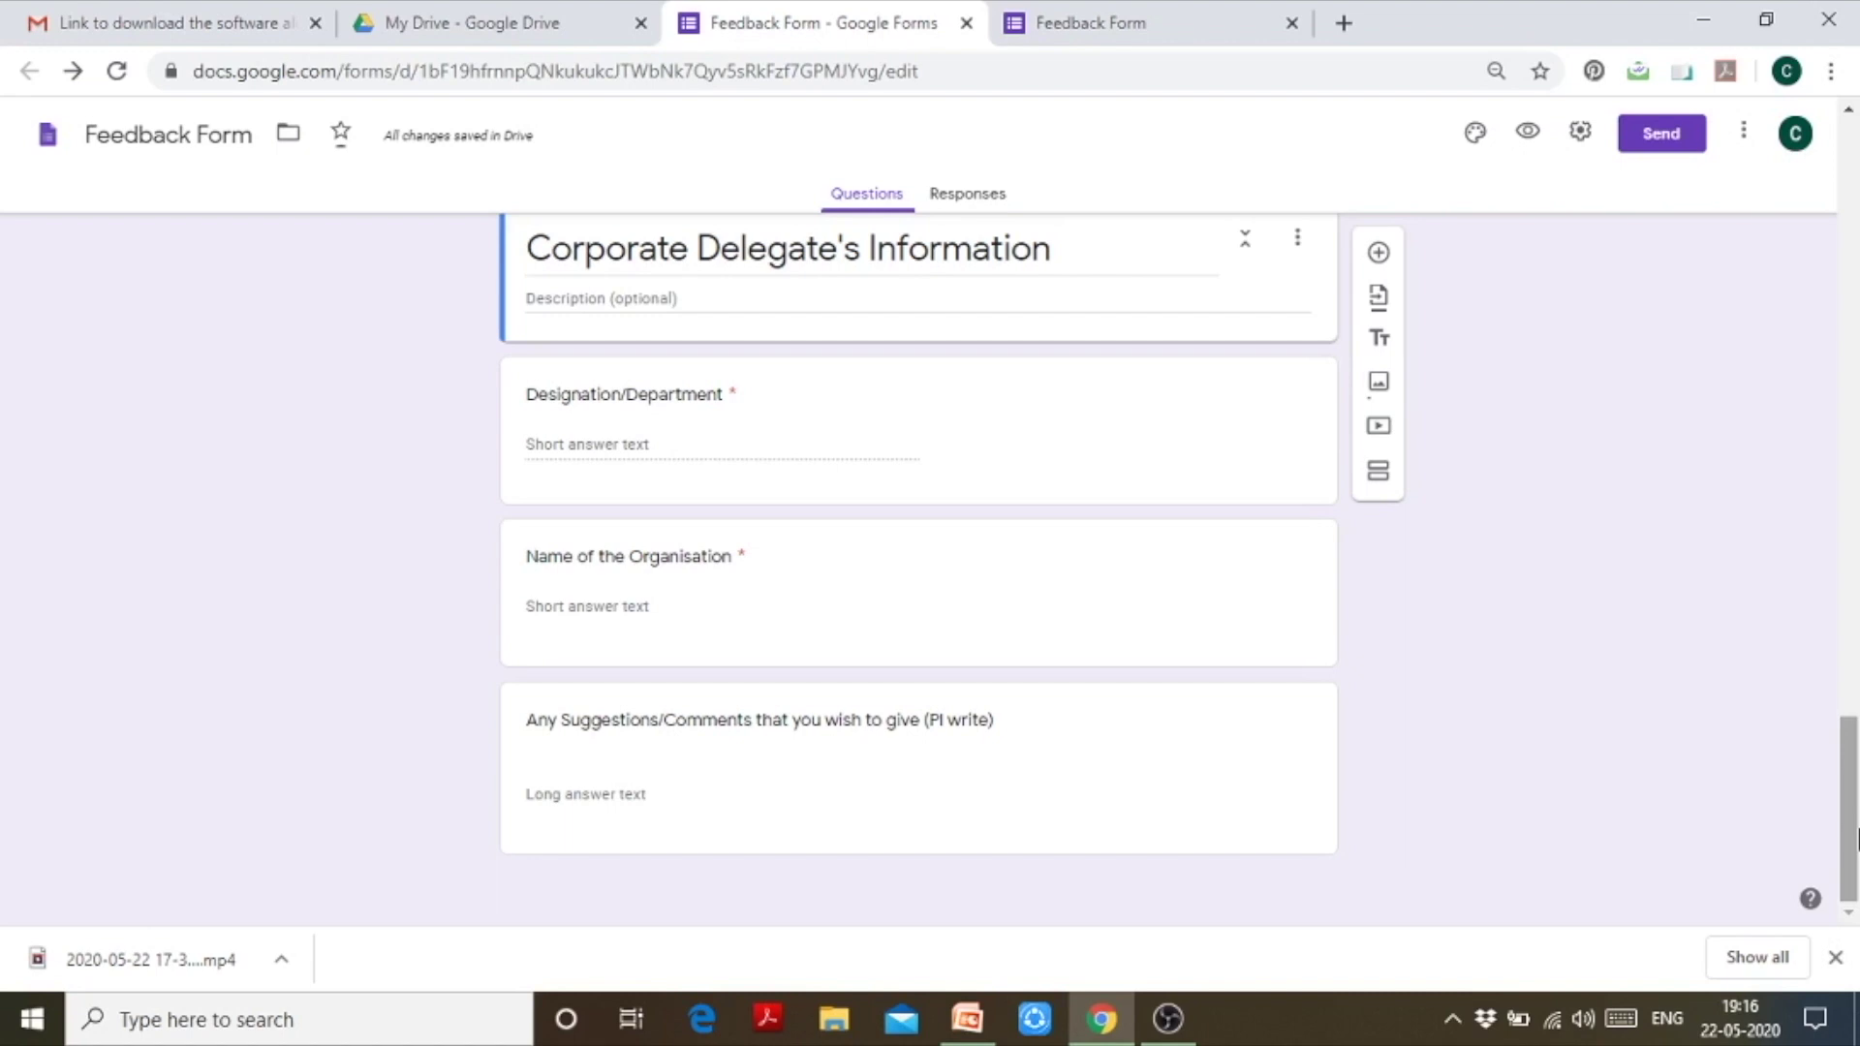
left_click_drag(1857, 839, 1856, 215)
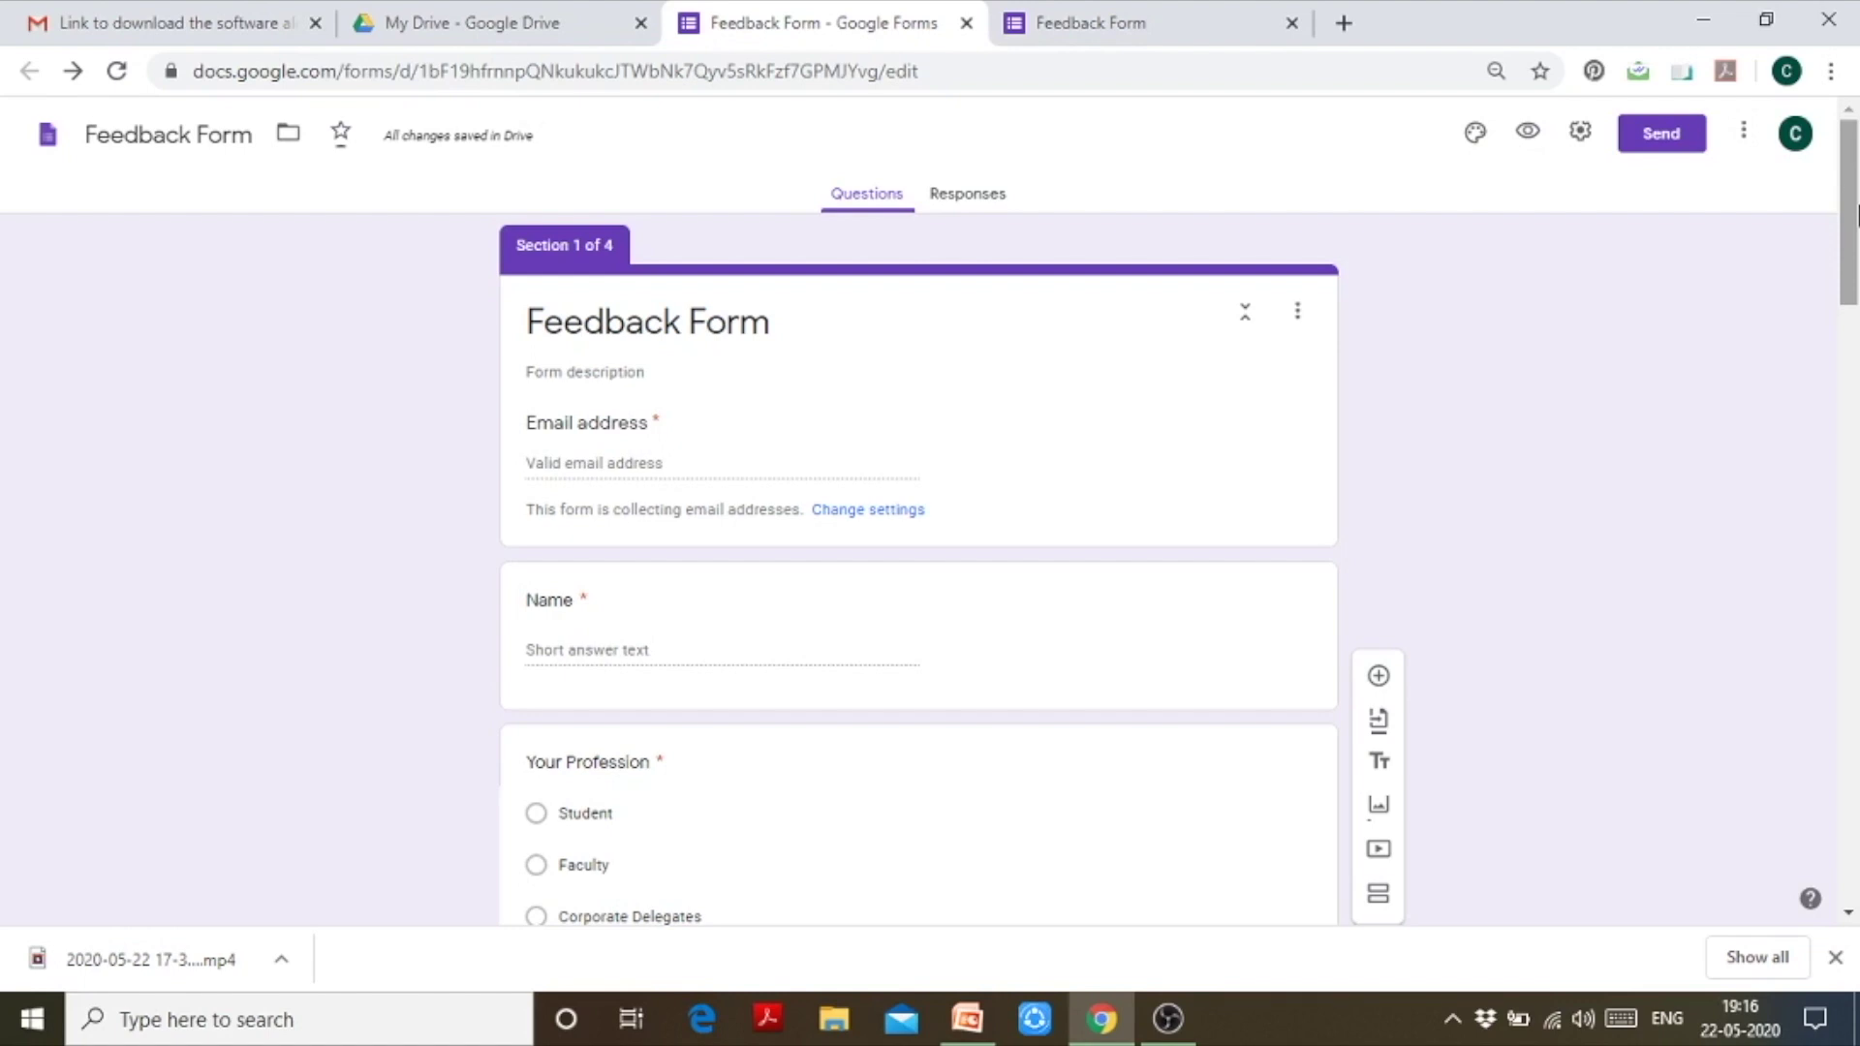
left_click_drag(1856, 215, 1856, 208)
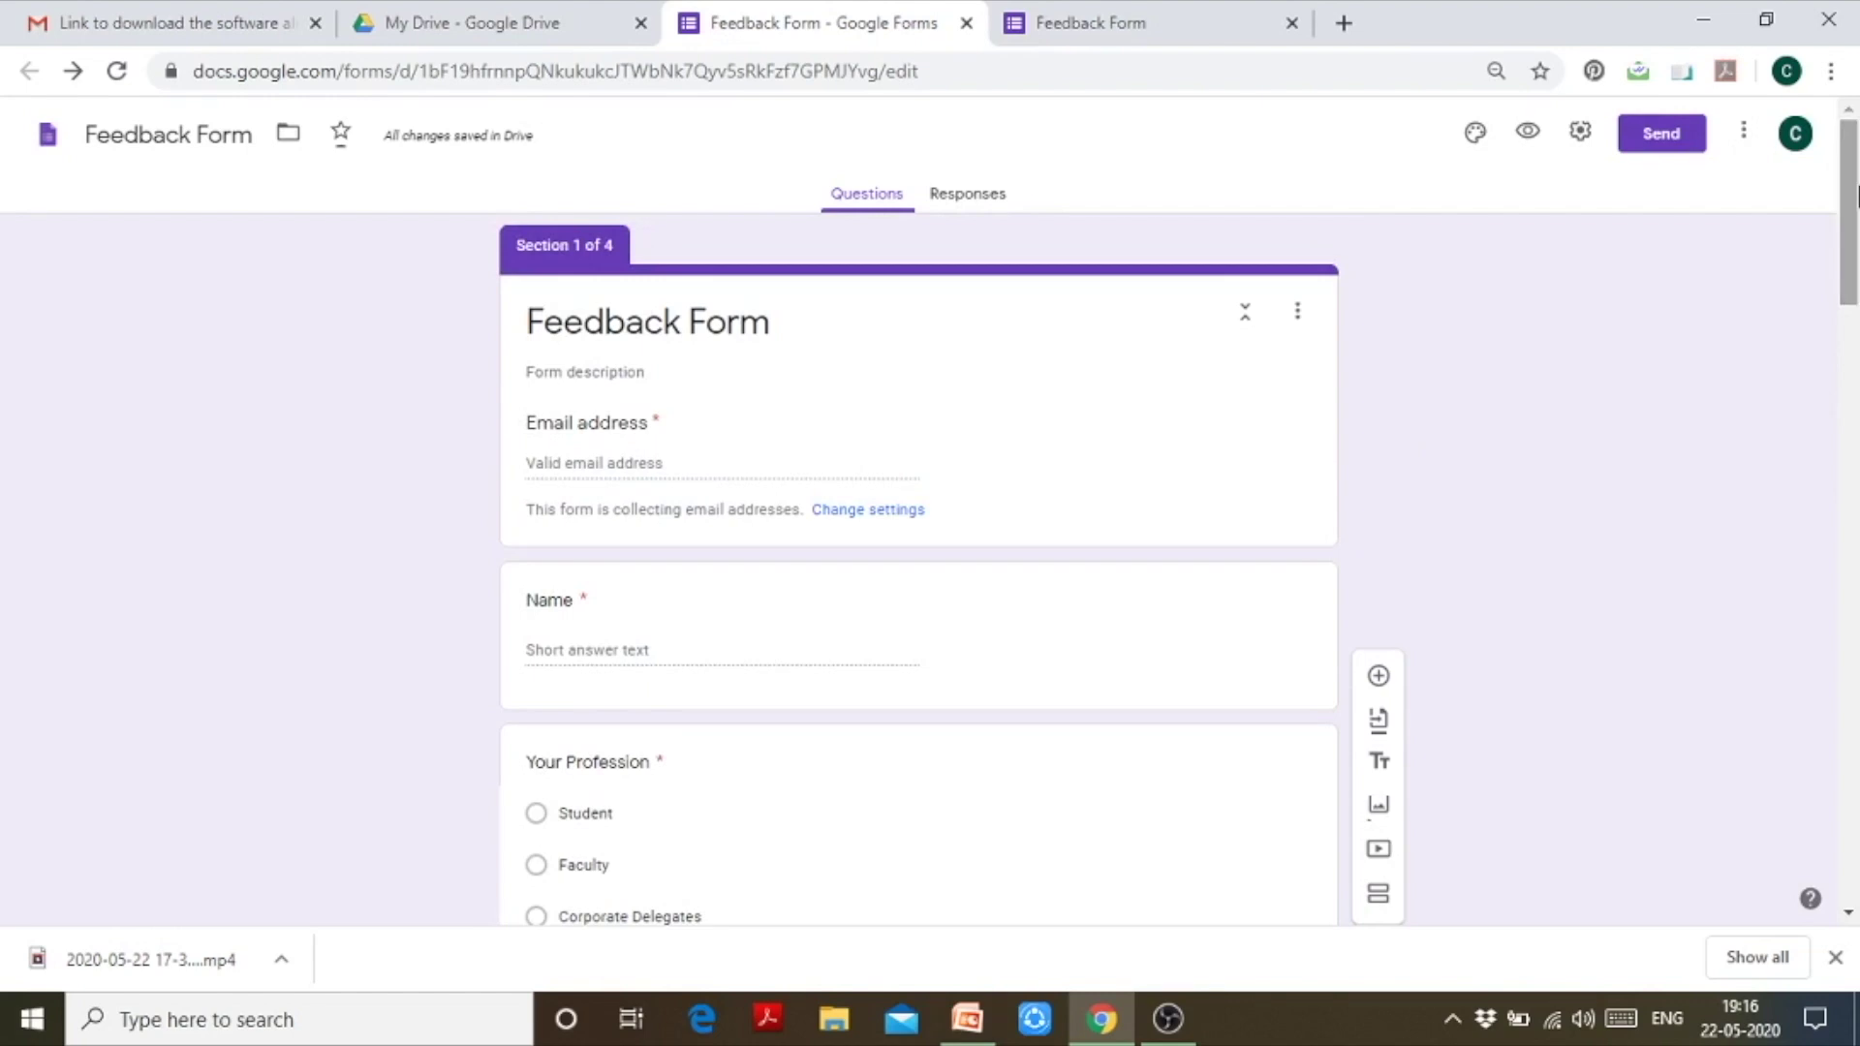